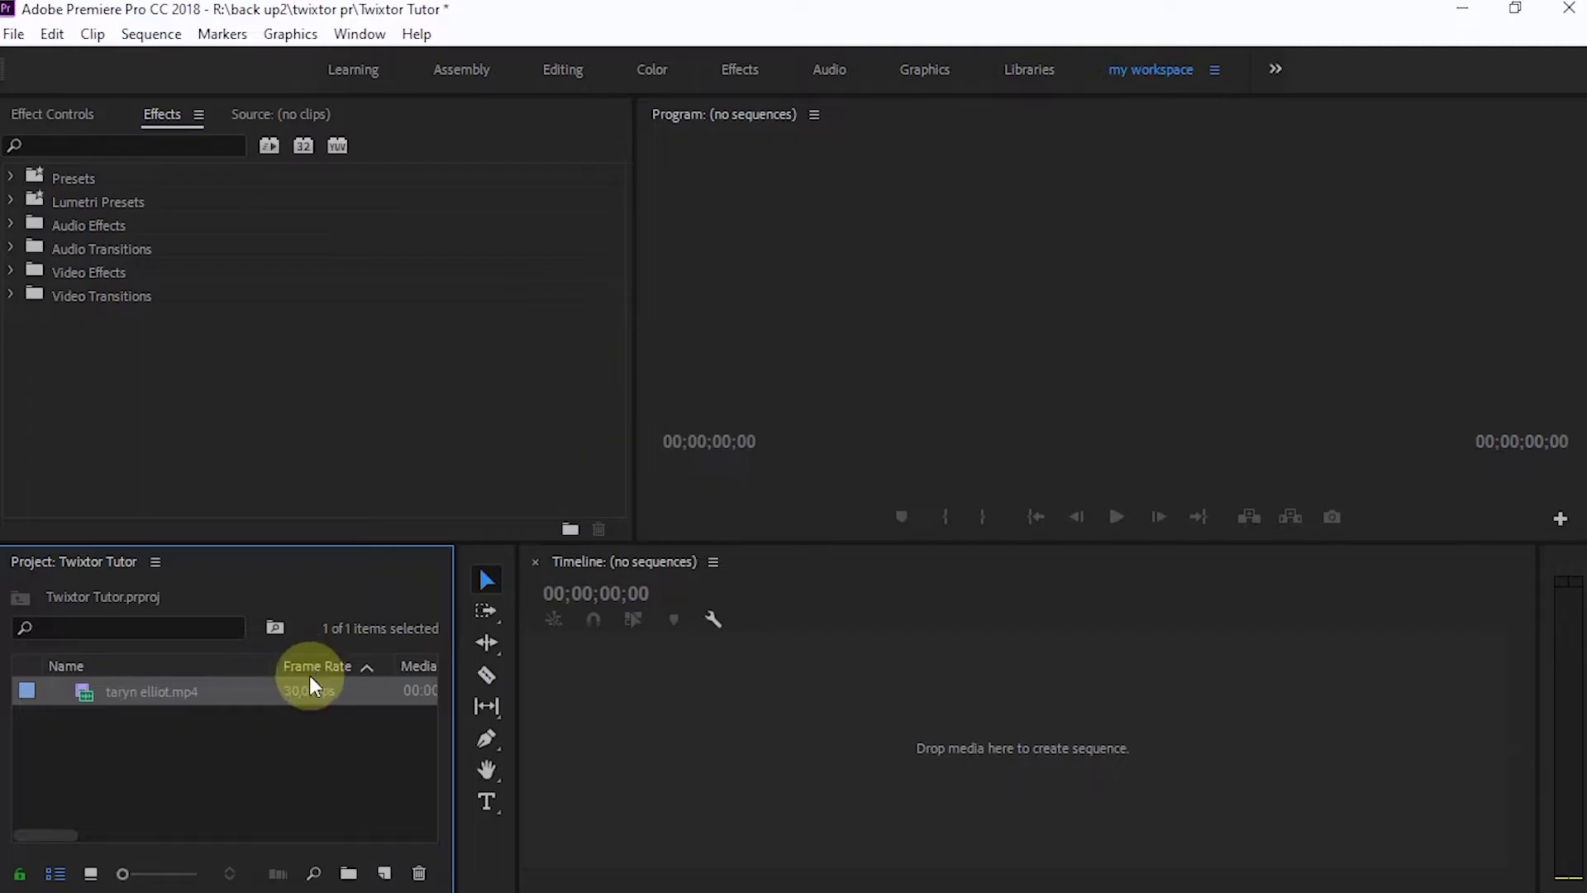
- Open the Twixtor Tutor project that holds the taryn elliot.mp4 clip
{"action": "left_click", "coordinate": [209, 752]}
- Create a taryn elliot sequence by placing the taryn elliot.mp4 clip in the timeline
{"action": "left_click", "coordinate": [124, 691]}
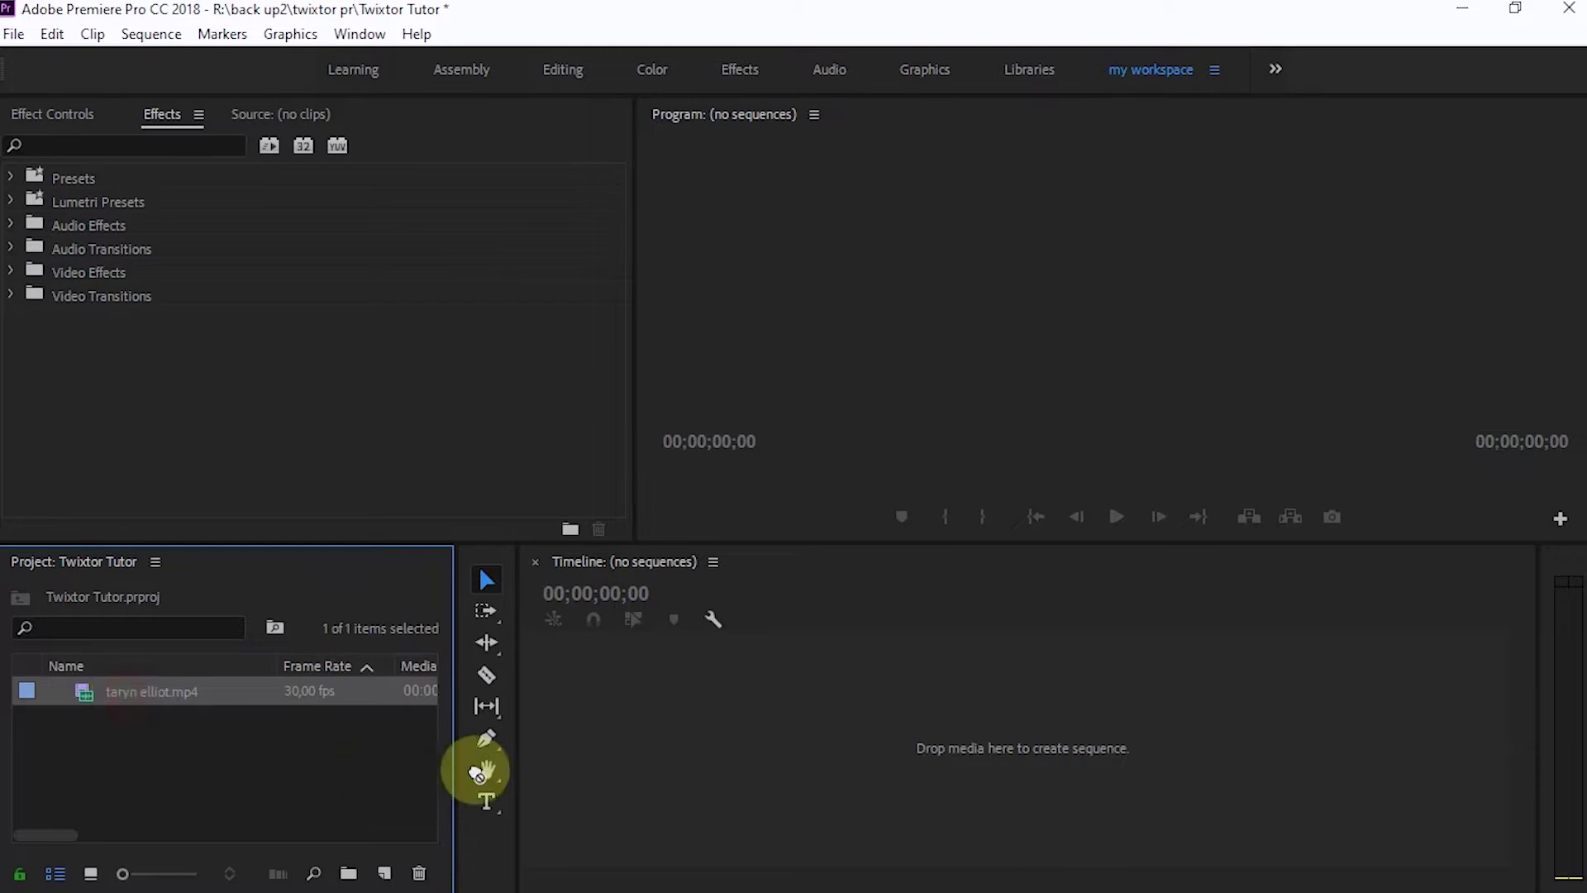
{"action": "left_click_drag", "start_coordinate": [513, 772], "coordinate": [708, 602]}
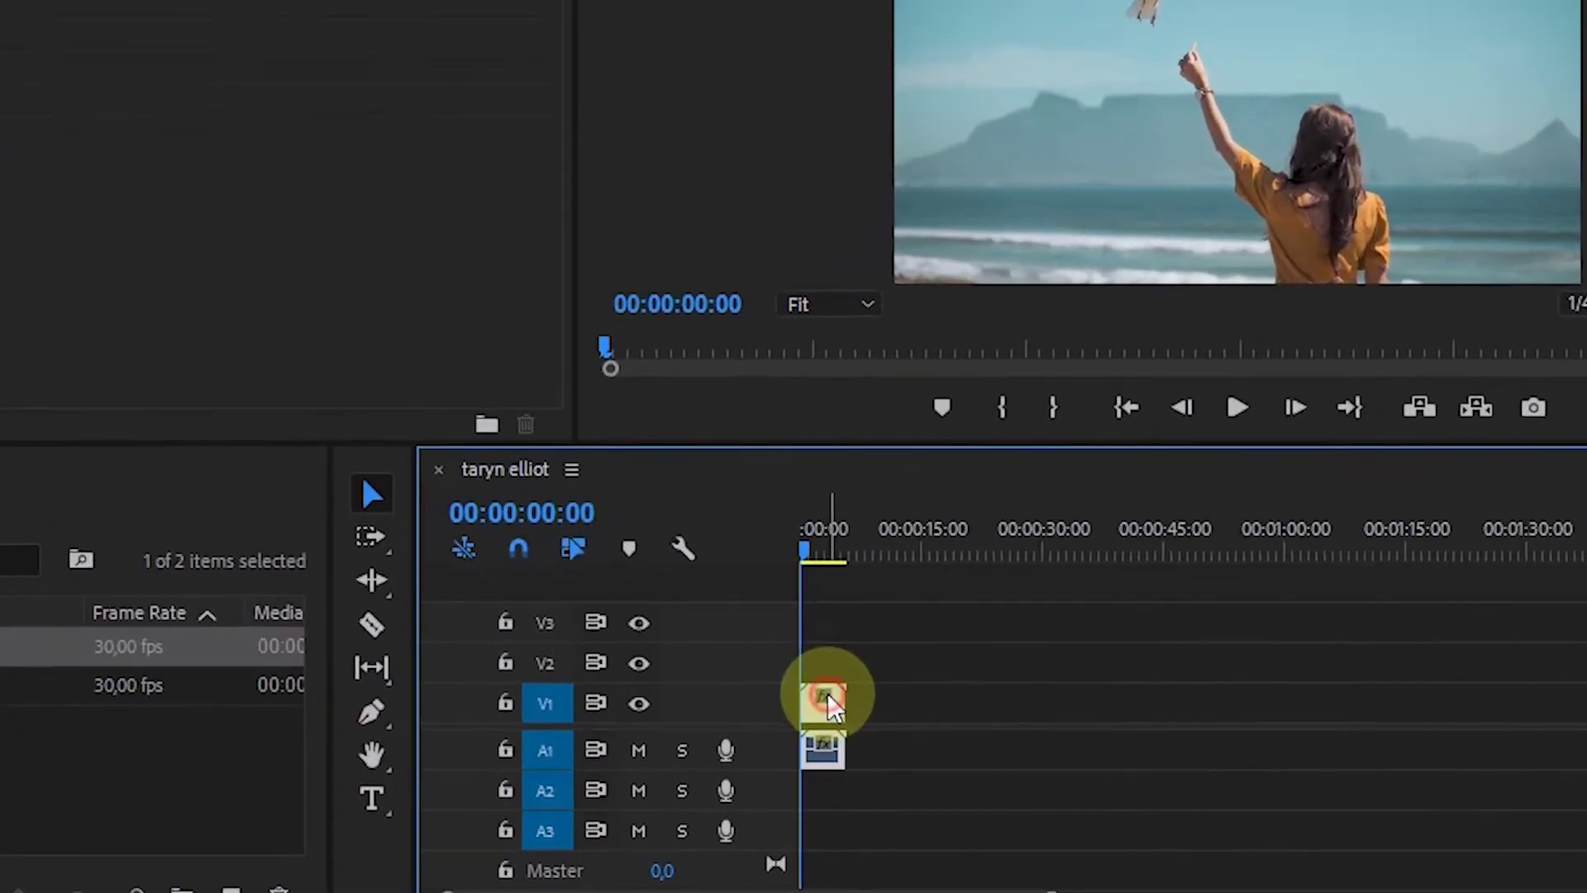
{"action": "key", "text": "backslash"}
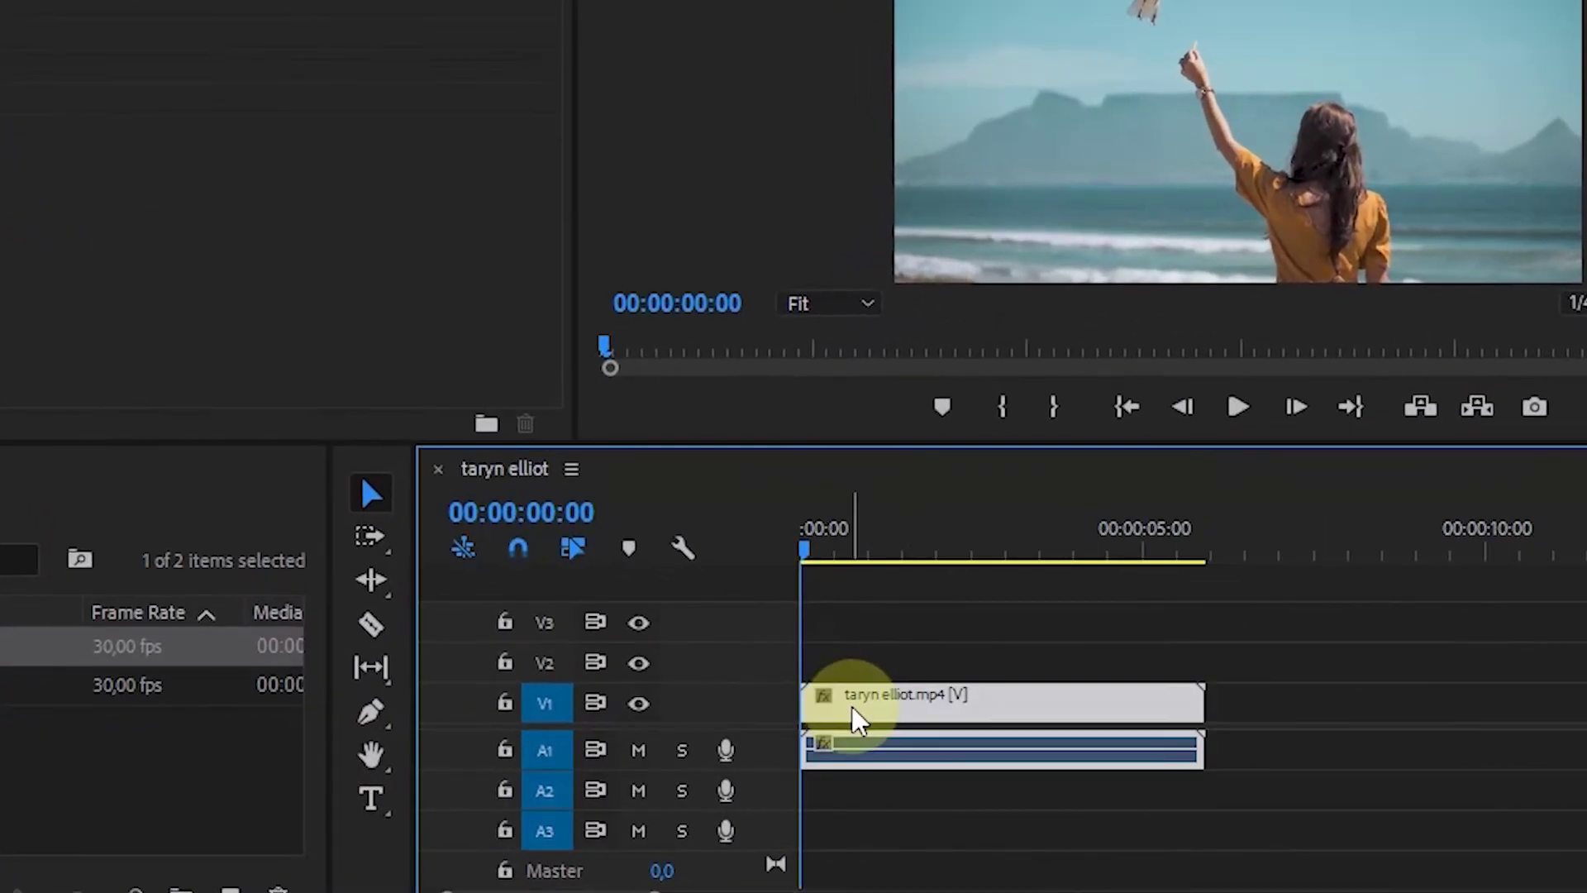
- Unlink the clip and delete its audio from A1, keeping only the video
{"action": "right_click", "coordinate": [856, 711]}
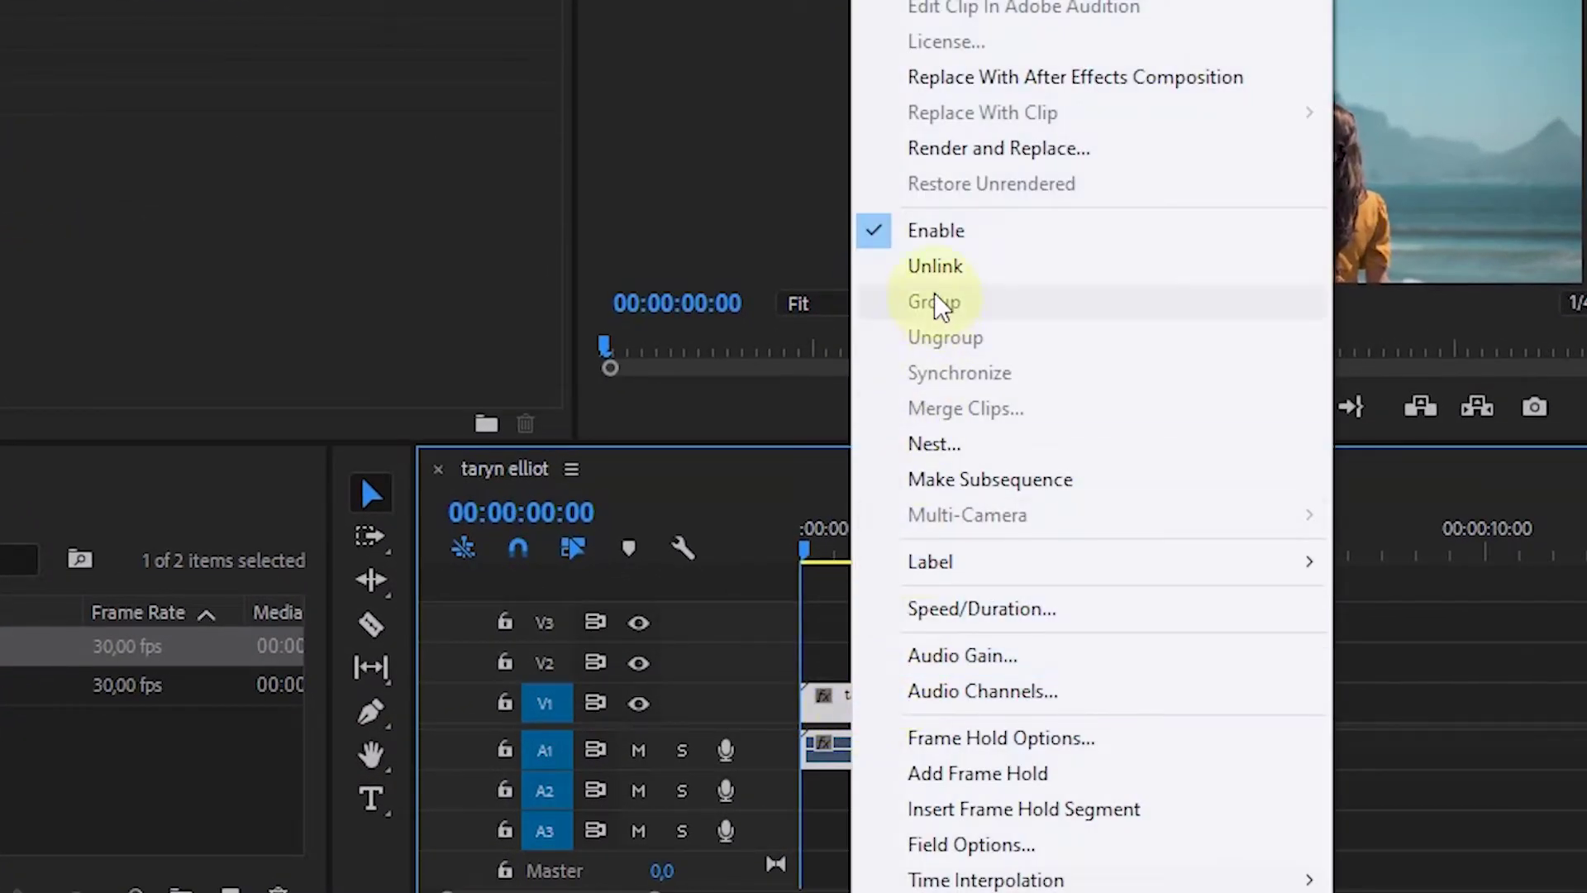
{"action": "left_click", "coordinate": [925, 266]}
{"action": "left_click", "coordinate": [898, 775]}
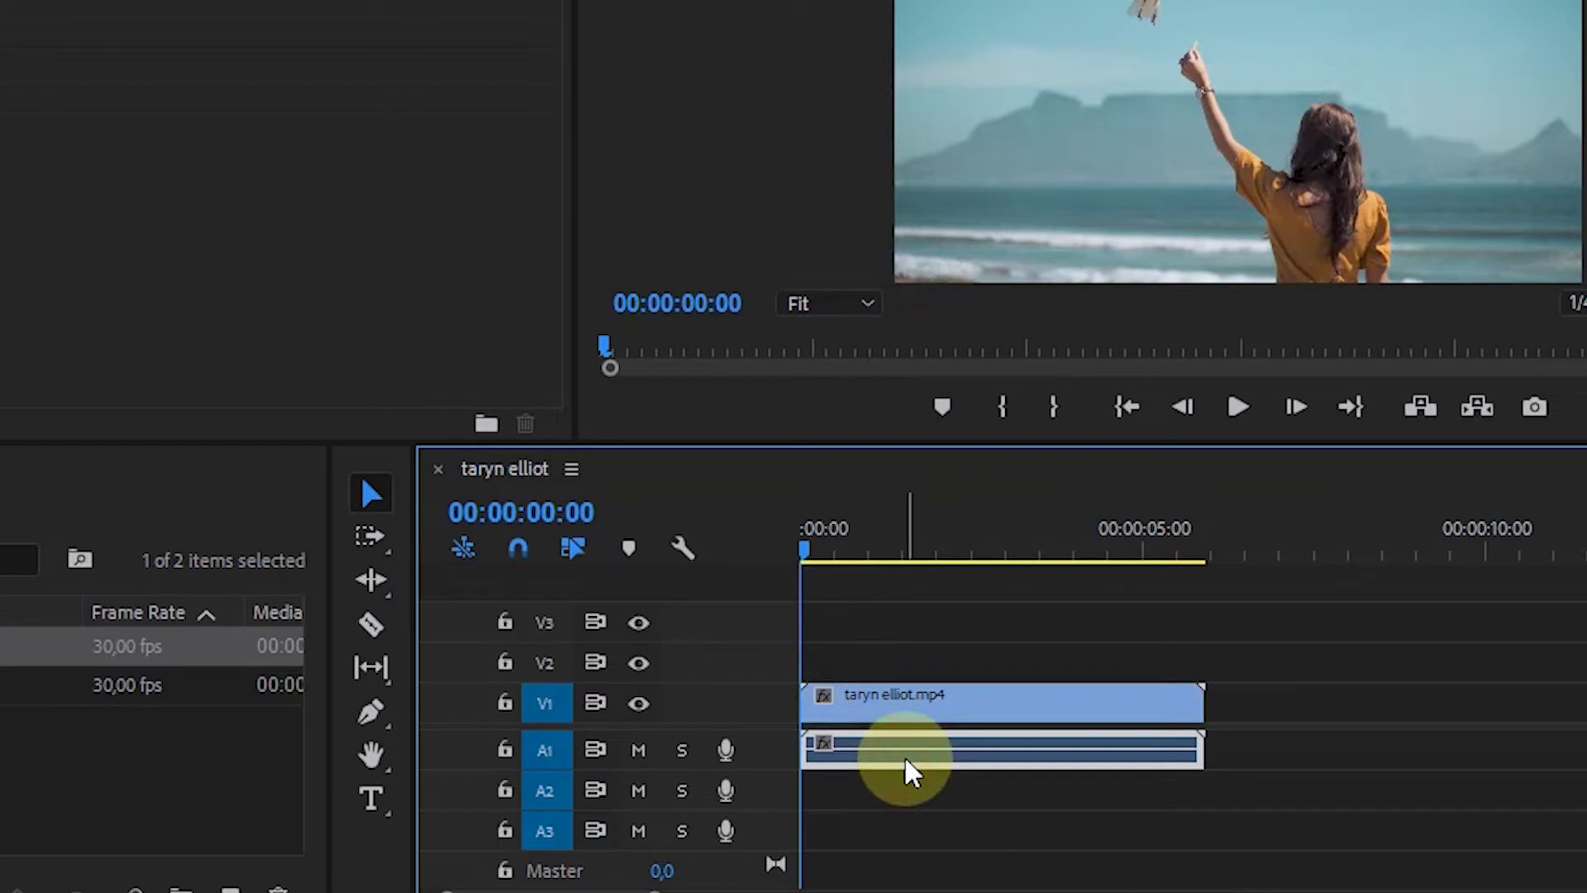
{"action": "key", "text": "Delete"}
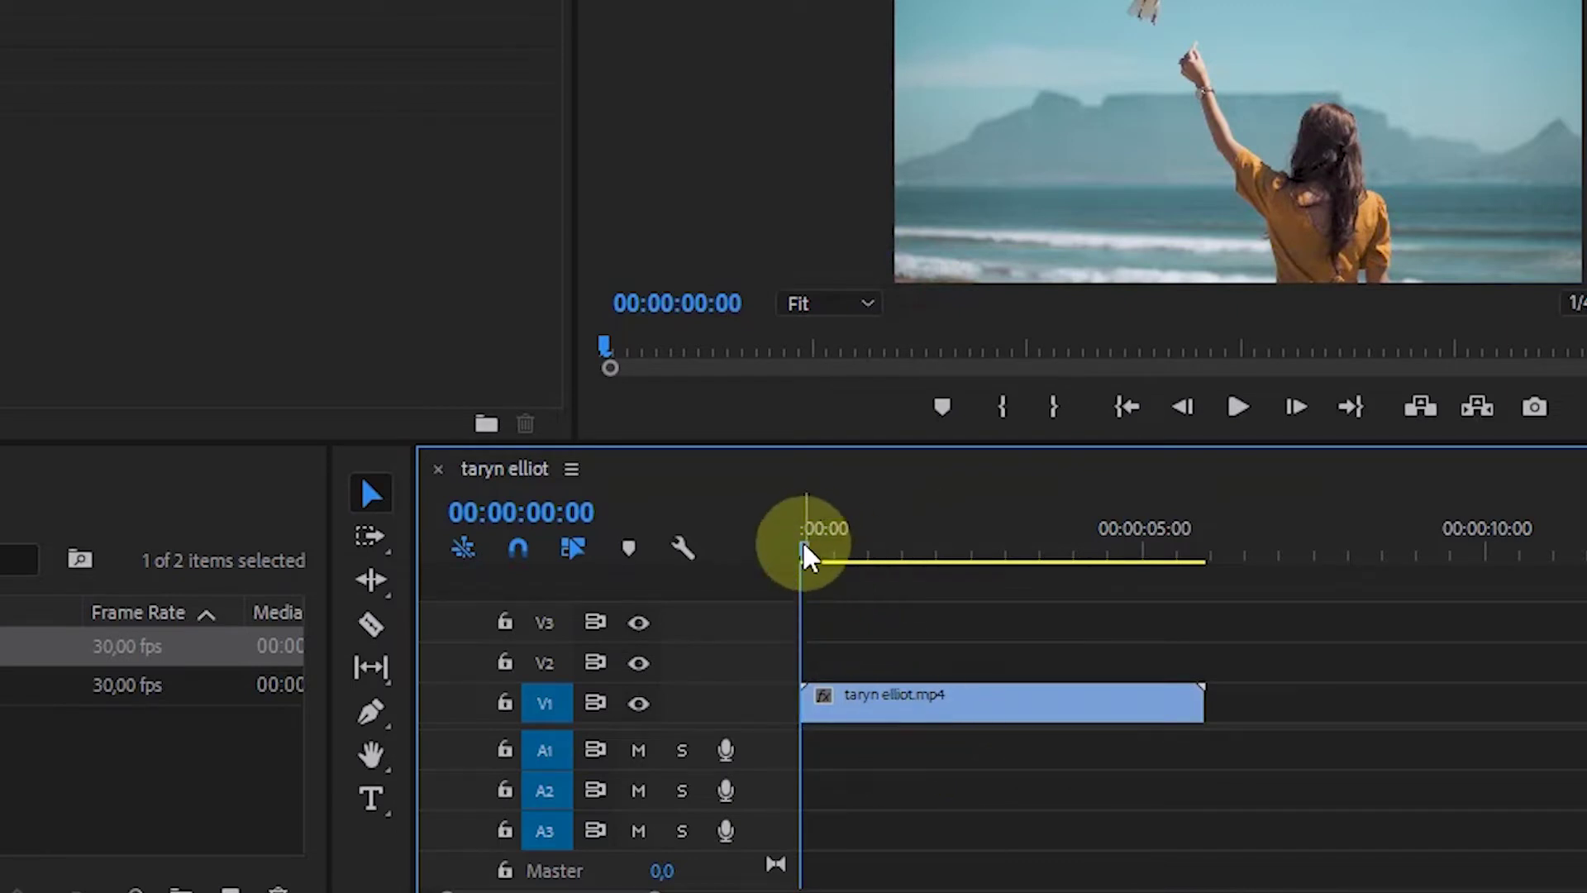
{"action": "left_click_drag", "start_coordinate": [806, 554], "coordinate": [886, 609]}
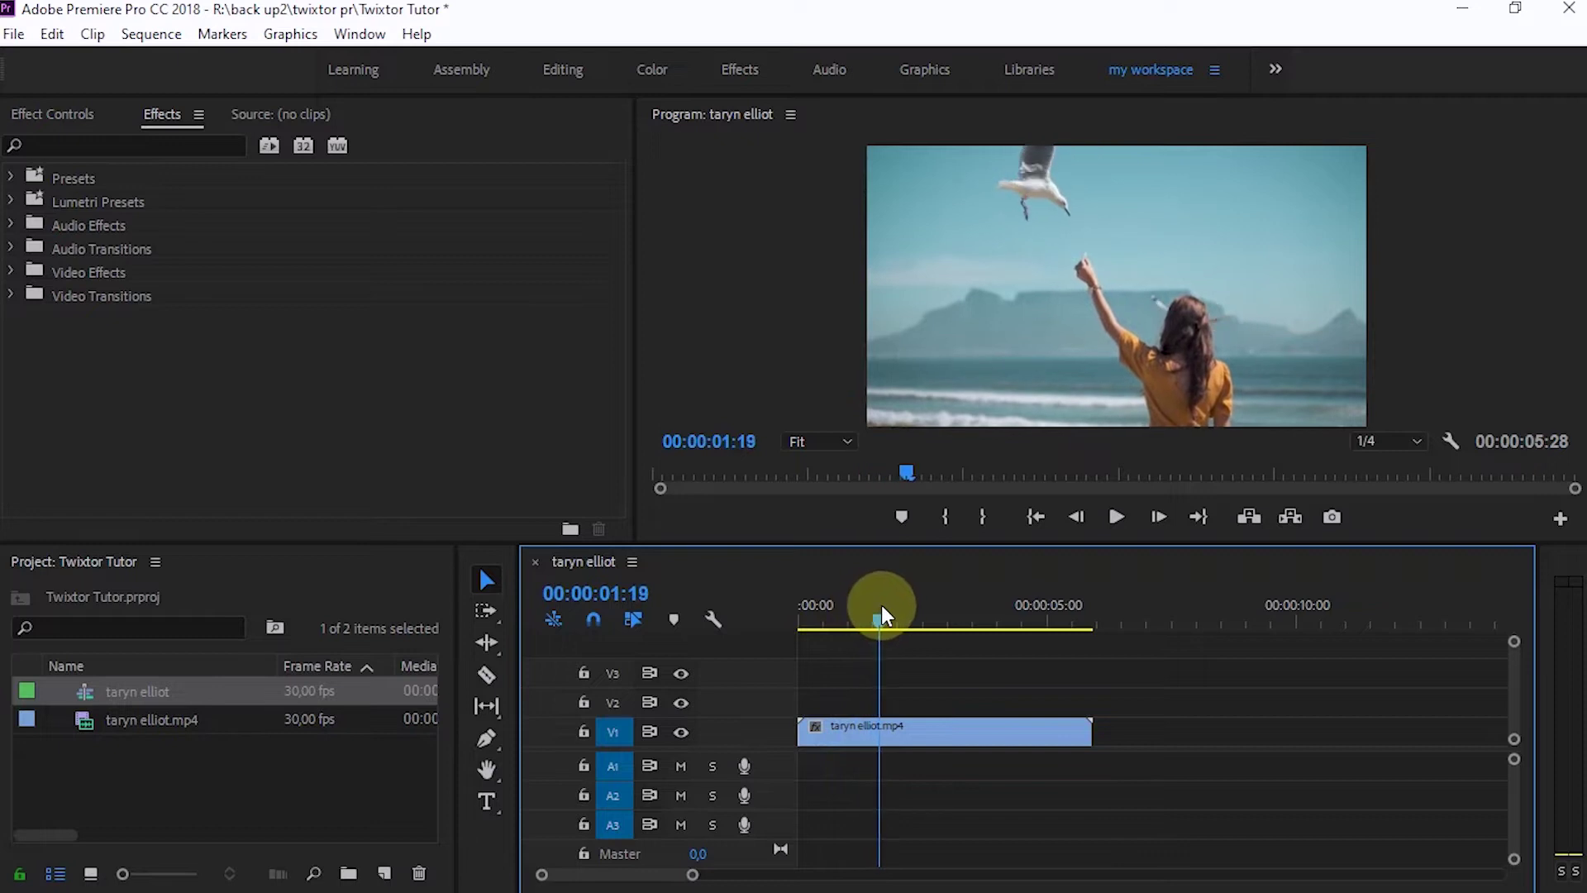
- Split the beach clip at 00:00:01:21 and make a second cut with the Razor tool
{"action": "left_click", "coordinate": [880, 738]}
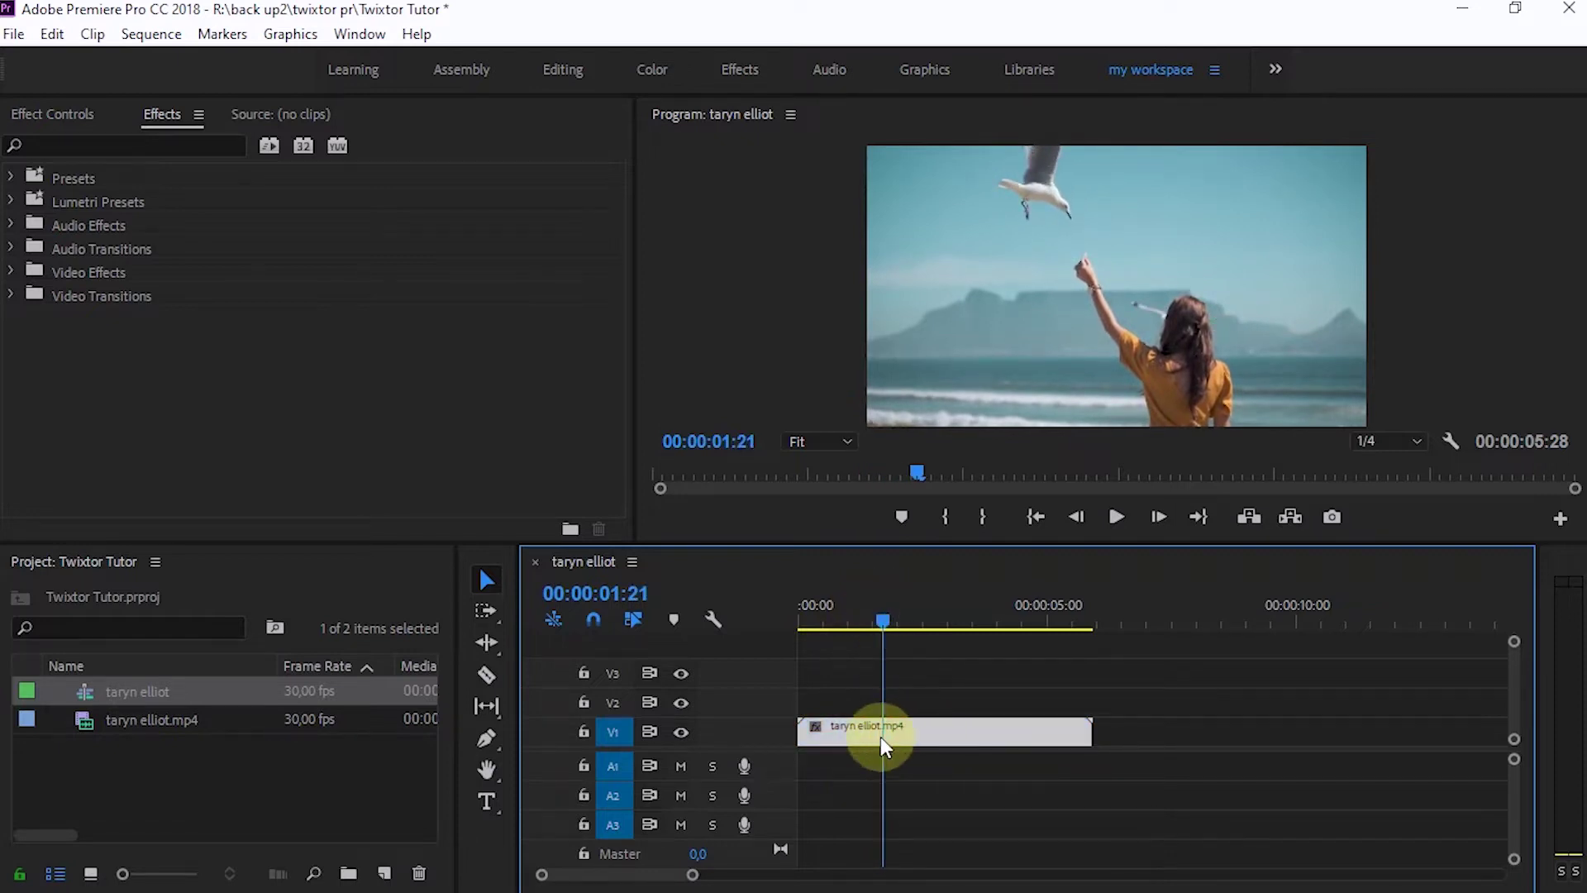
{"action": "key", "text": "ctrl+k"}
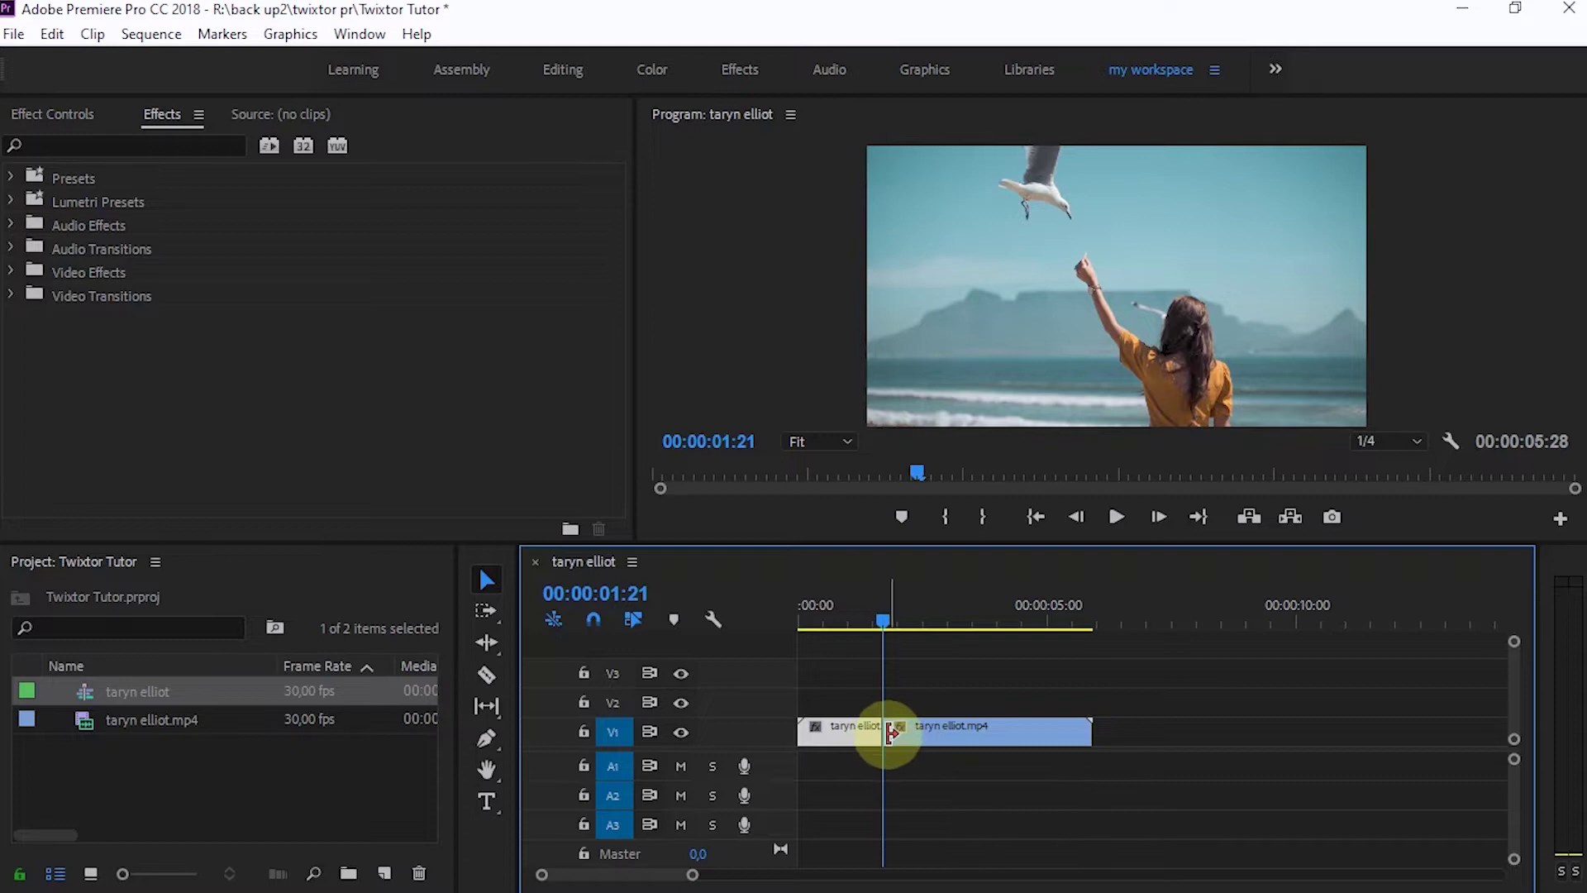
{"action": "left_click", "coordinate": [492, 685]}
{"action": "left_click_drag", "start_coordinate": [882, 622], "coordinate": [940, 630]}
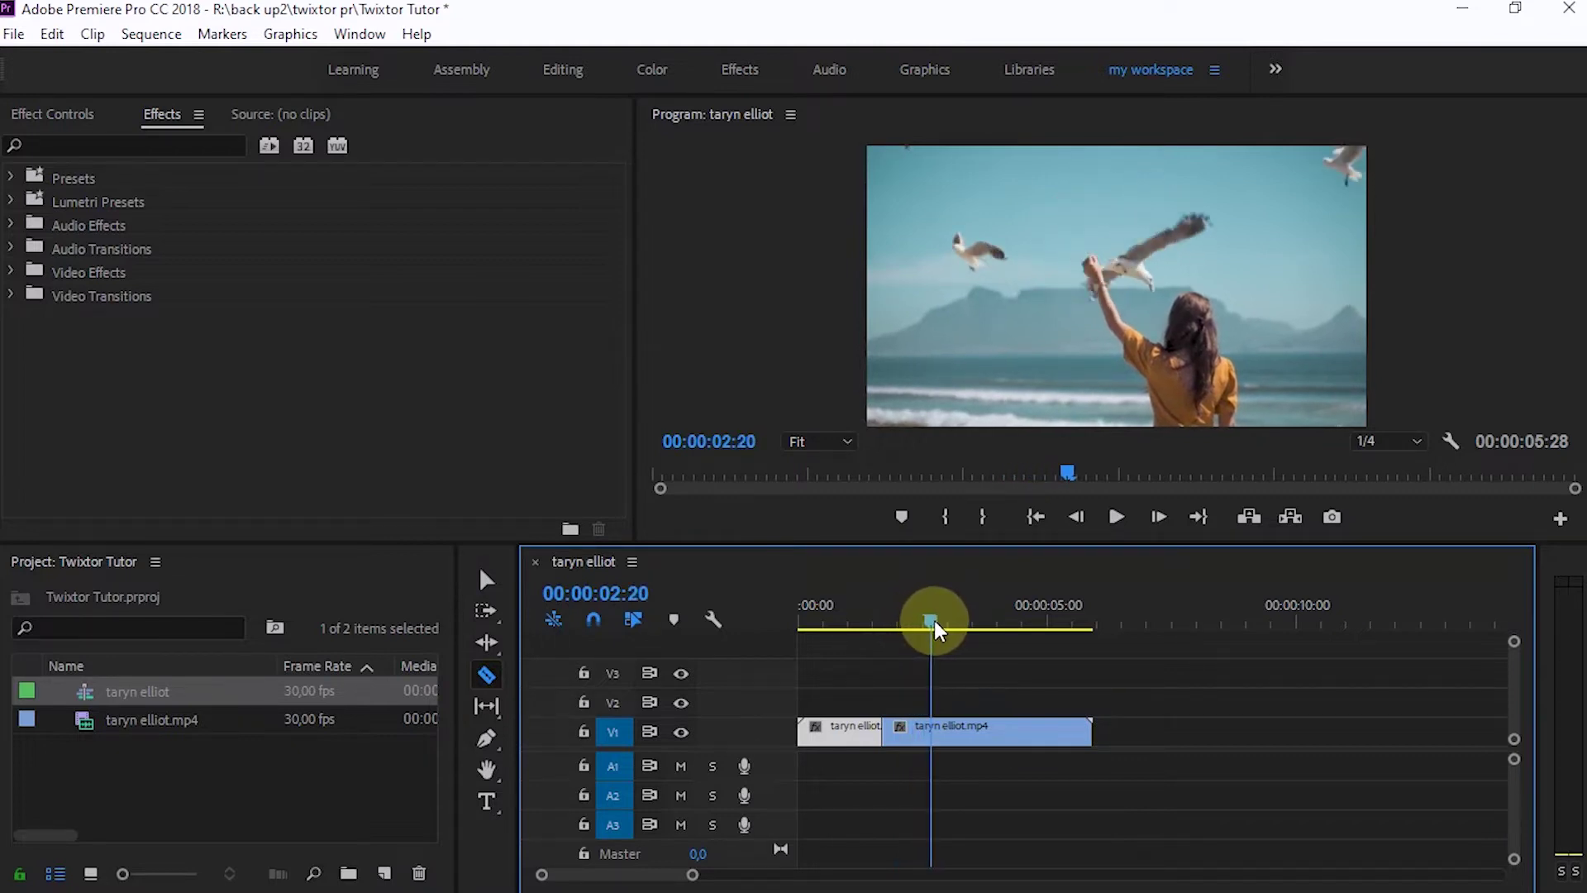
{"action": "left_click", "coordinate": [940, 735]}
{"action": "left_click", "coordinate": [921, 627]}
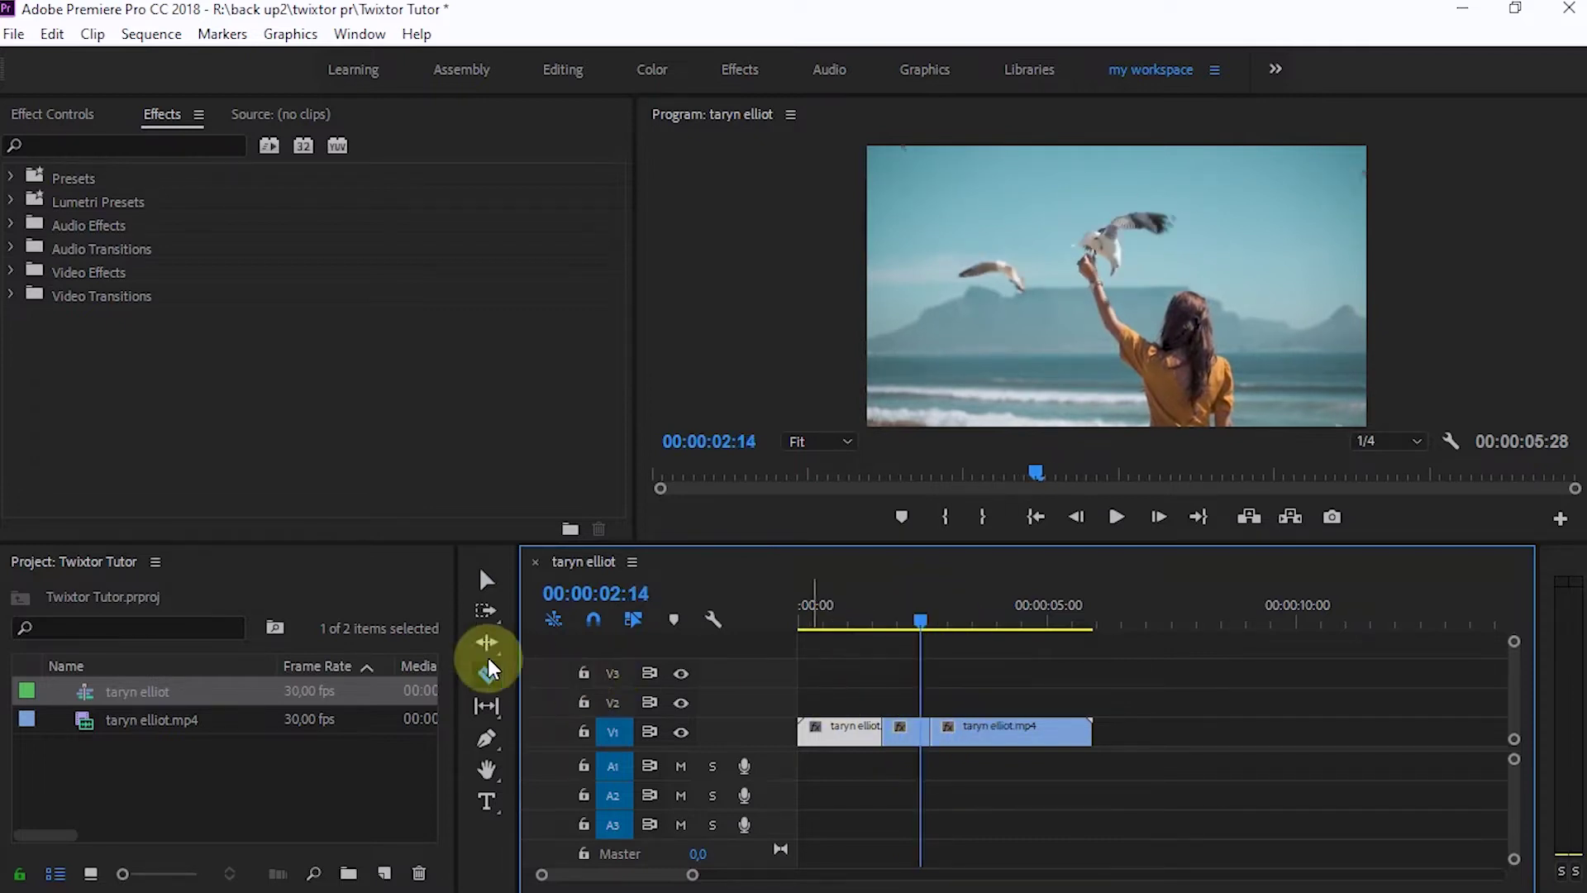
- Shift the last piece far to the right, leaving a gap after the short middle piece
{"action": "left_click", "coordinate": [487, 581]}
{"action": "left_click", "coordinate": [955, 740]}
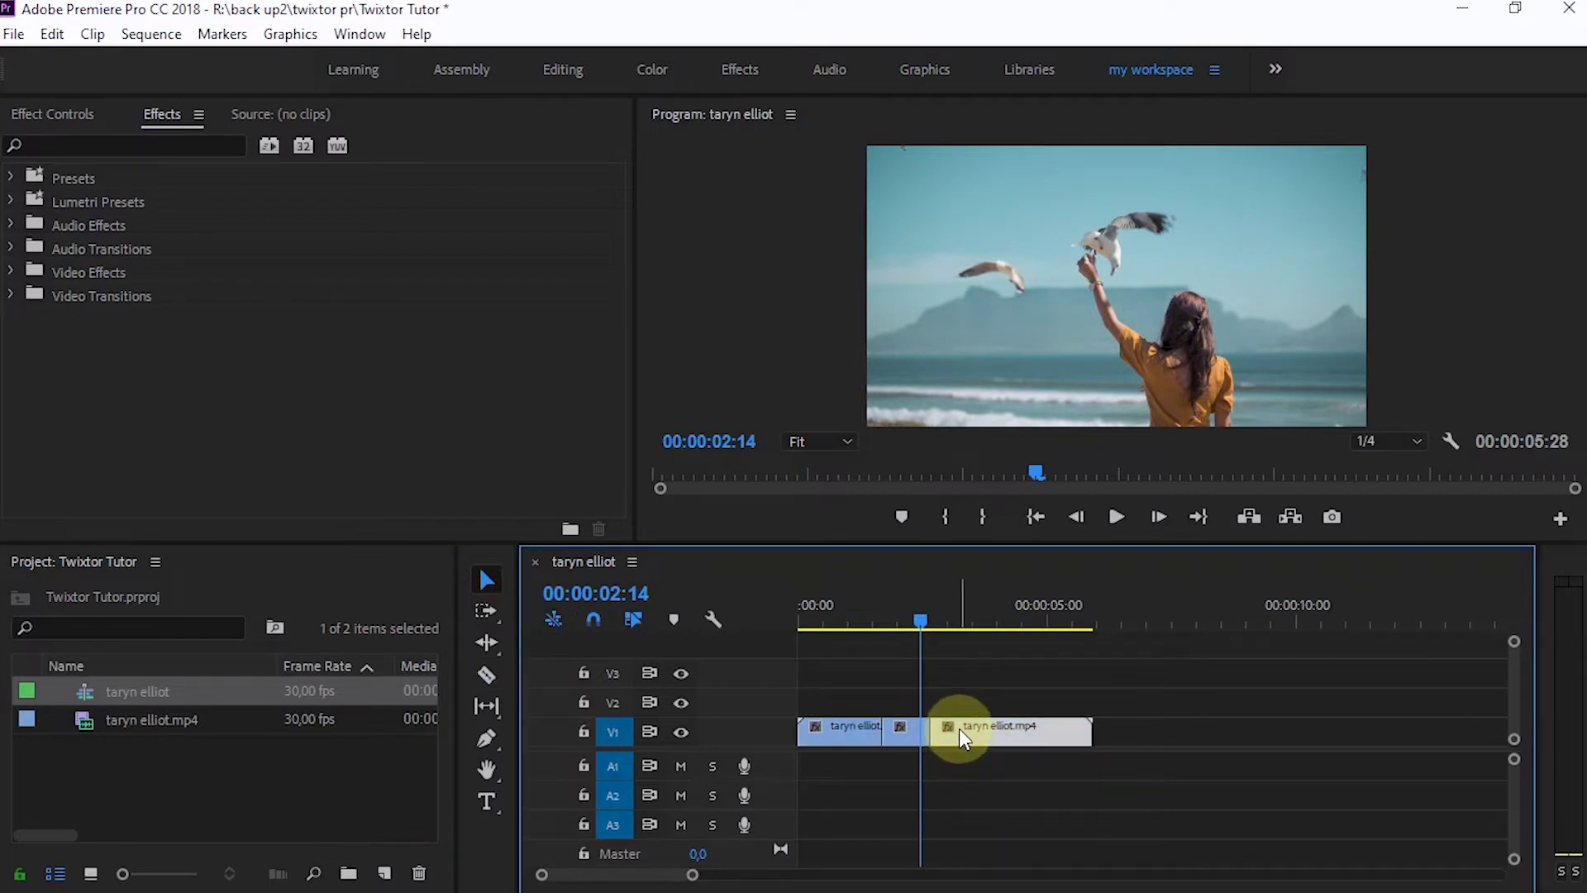
{"action": "left_click_drag", "start_coordinate": [959, 729], "coordinate": [1471, 731]}
{"action": "left_click", "coordinate": [916, 731]}
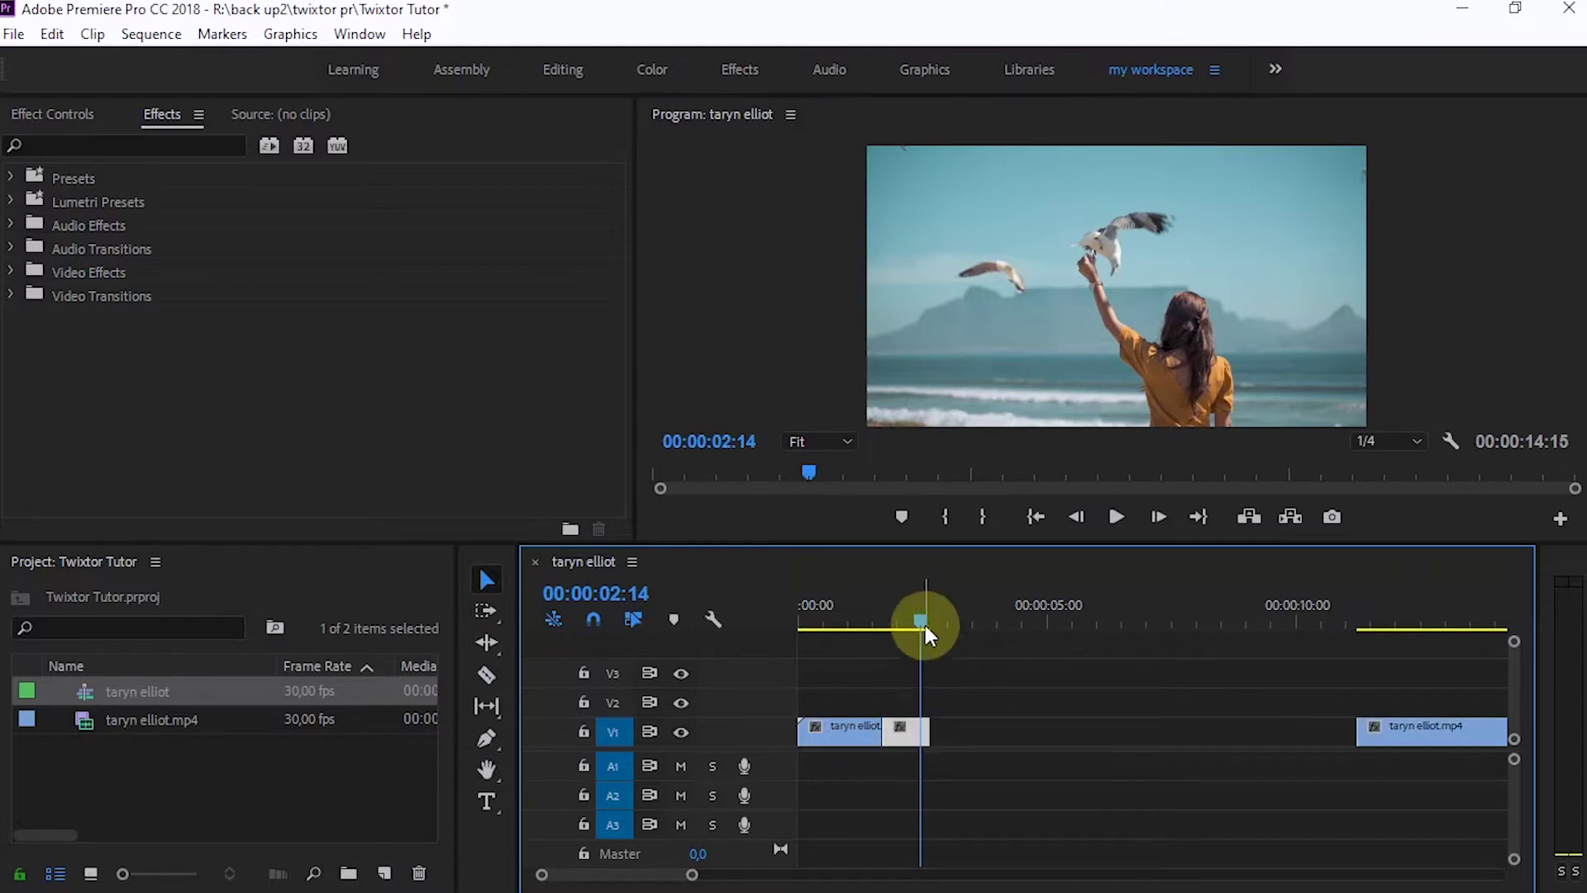
{"action": "left_click_drag", "start_coordinate": [916, 633], "coordinate": [918, 749]}
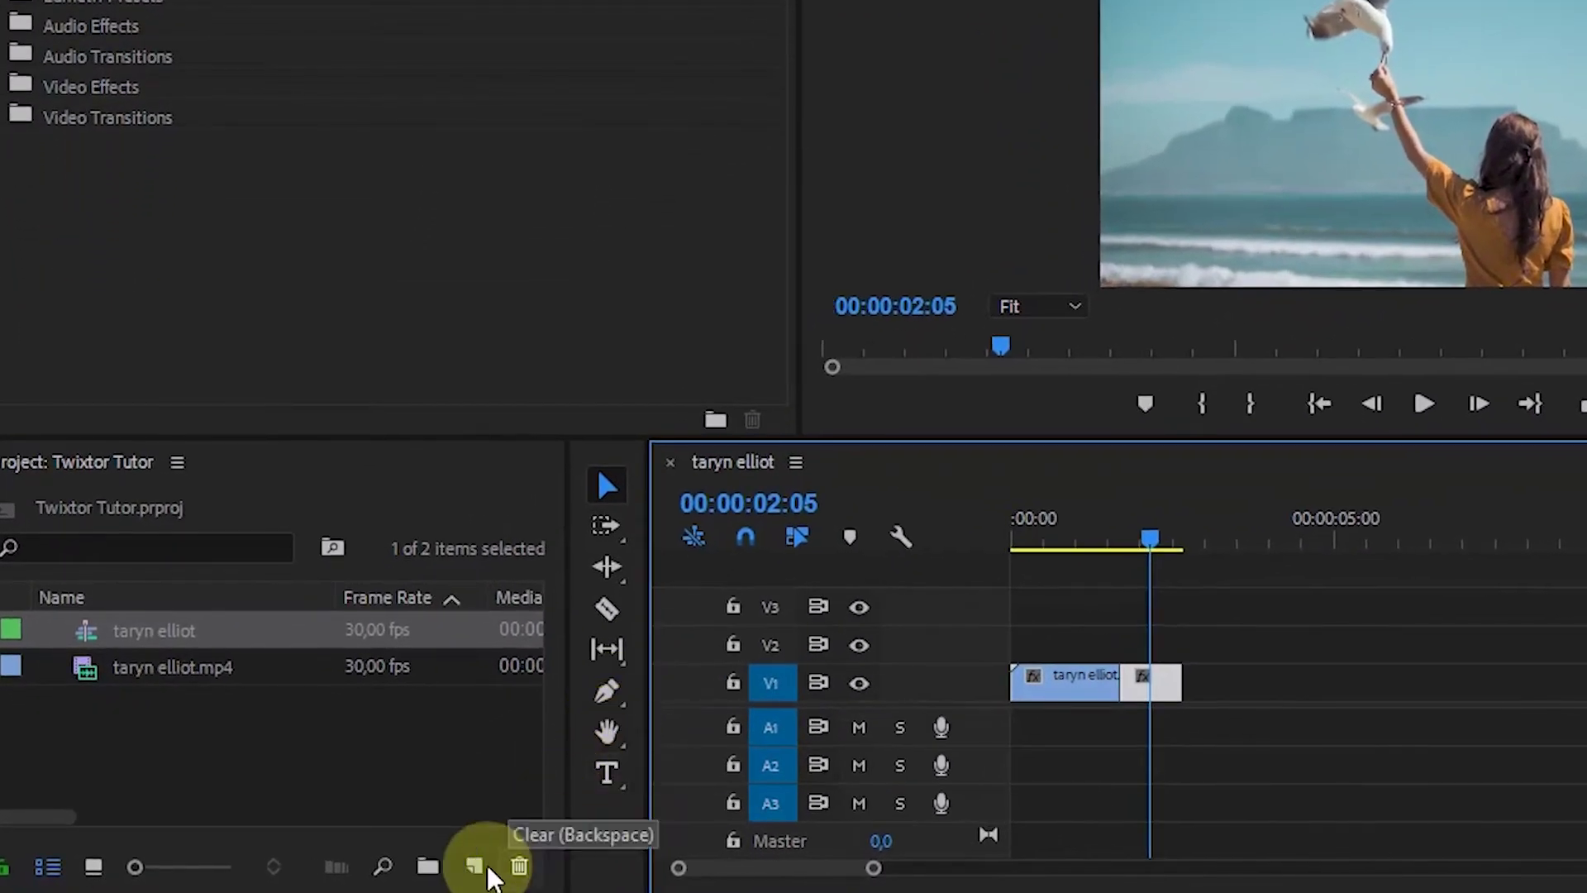
- Create a new 1920×1080, 30 fps Transparent Video project item
{"action": "left_click", "coordinate": [473, 866]}
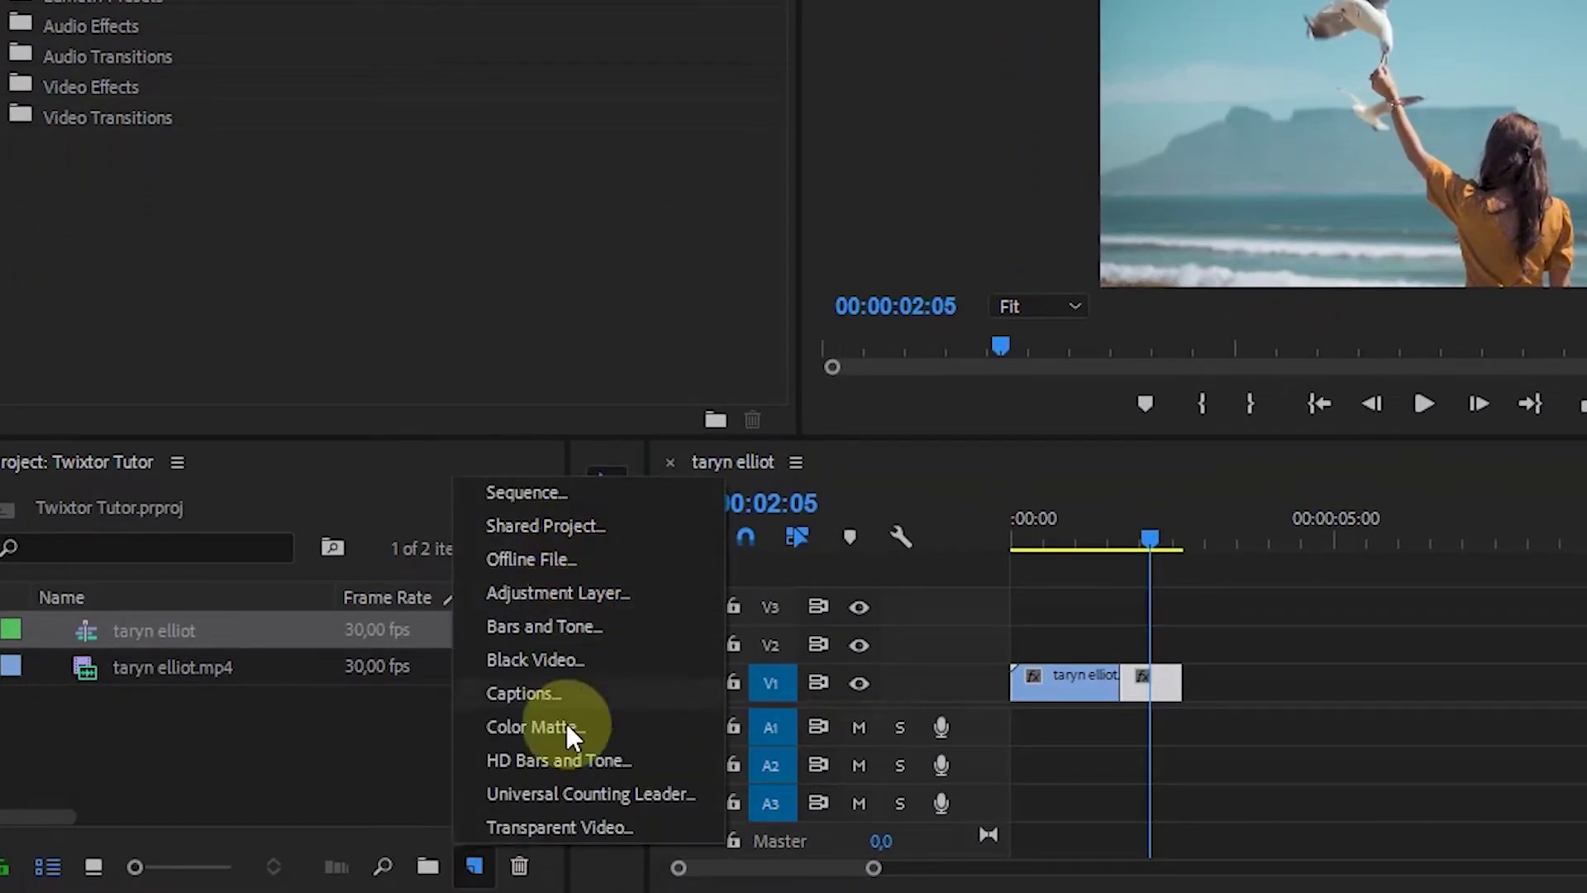
{"action": "left_click", "coordinate": [534, 825]}
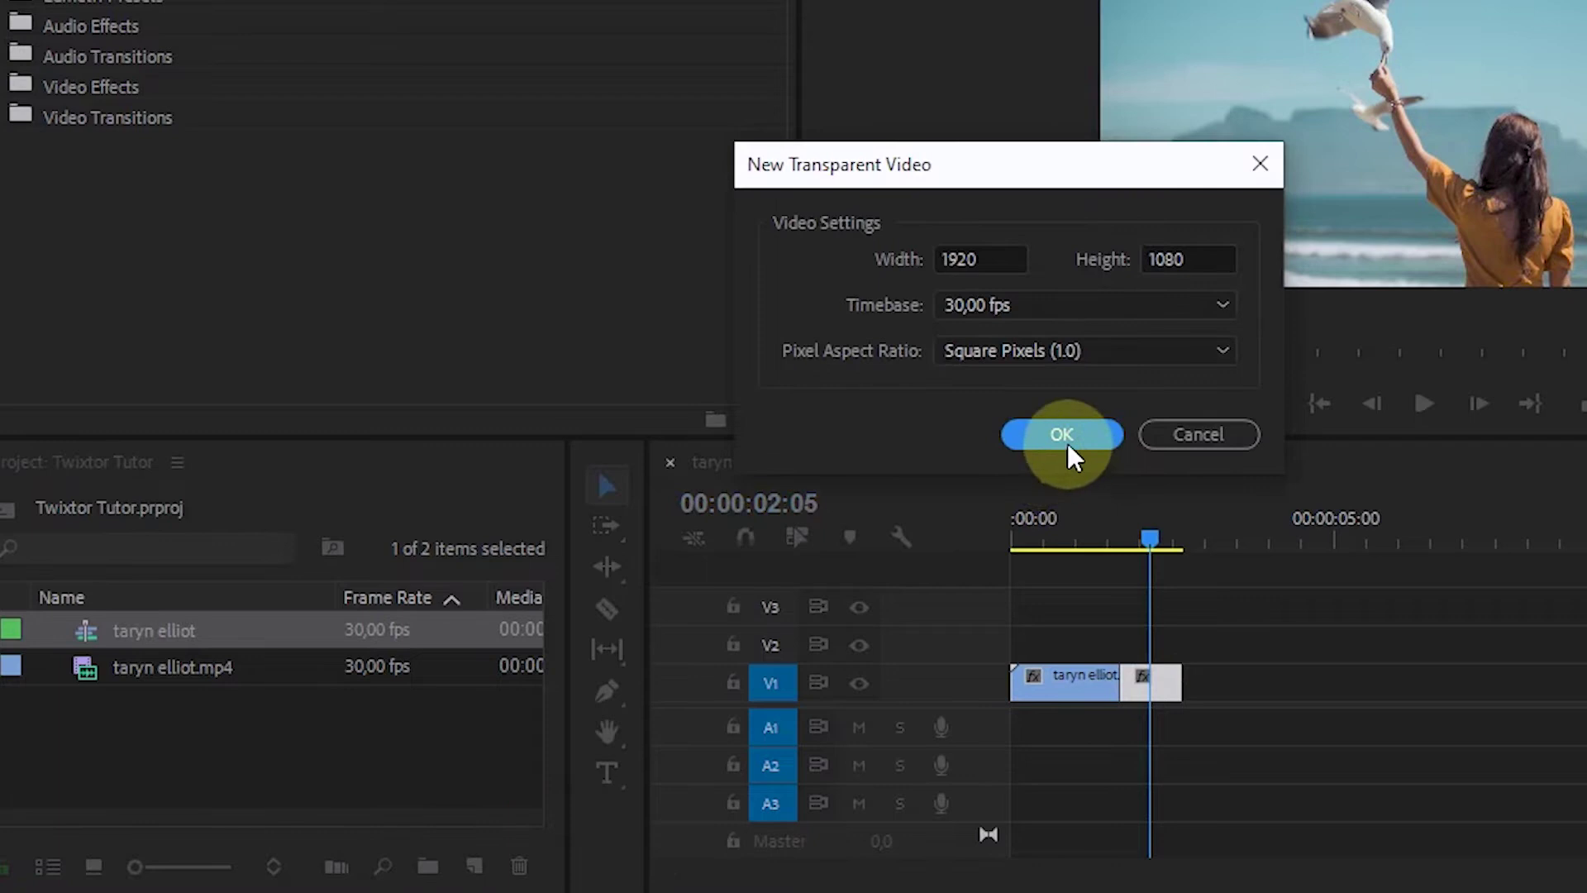
{"action": "left_click", "coordinate": [1062, 435]}
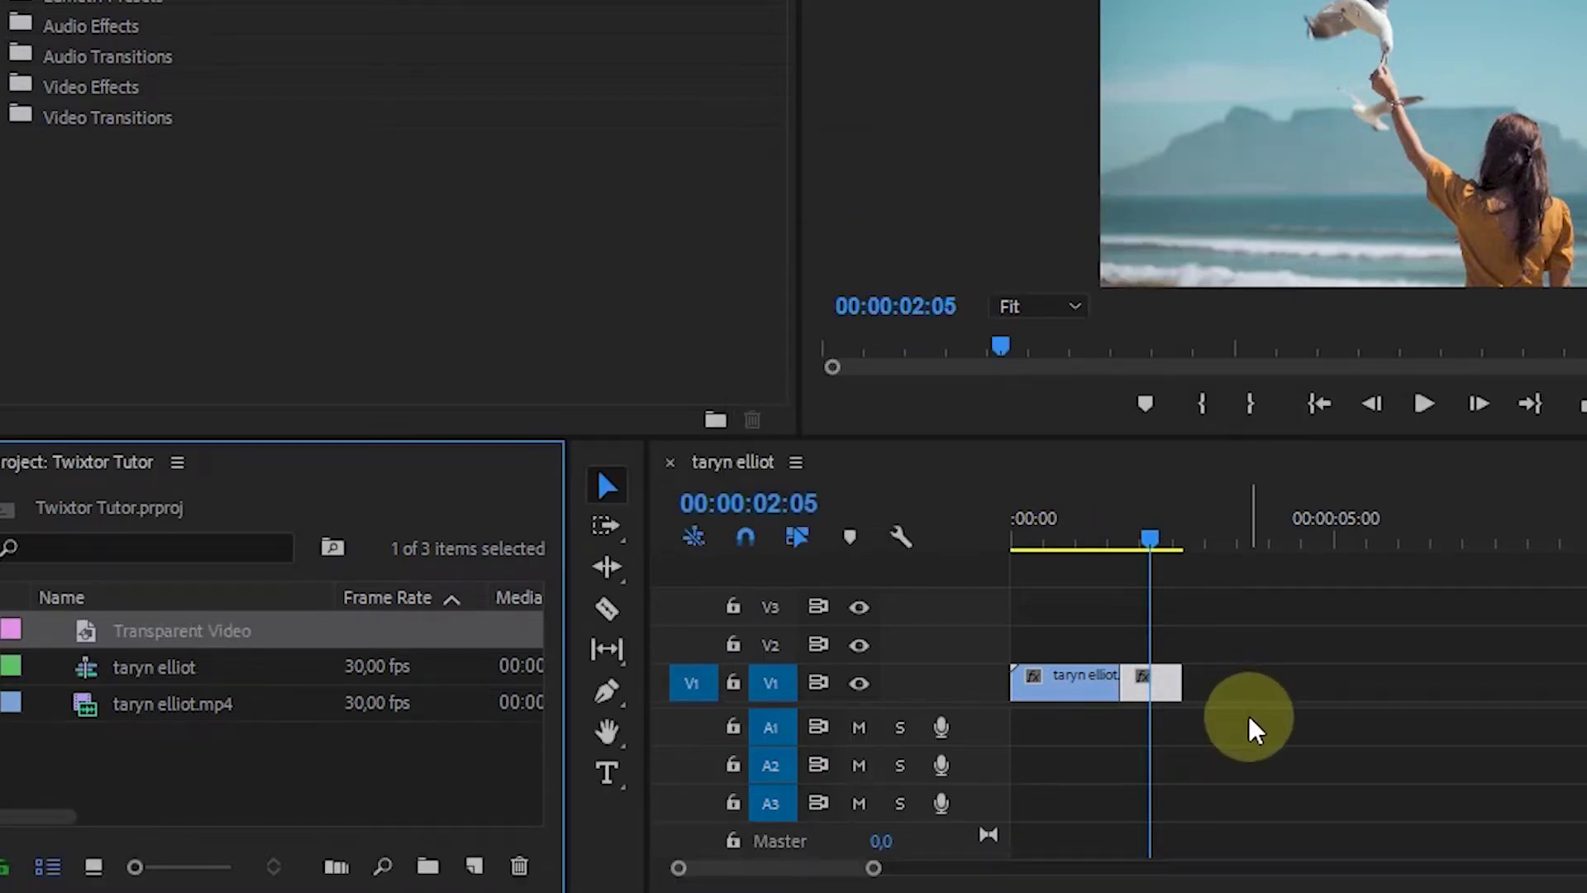
- Place the Transparent Video on V1 after the short piece and lengthen it into the gap
{"action": "left_click_drag", "start_coordinate": [206, 635], "coordinate": [1193, 699]}
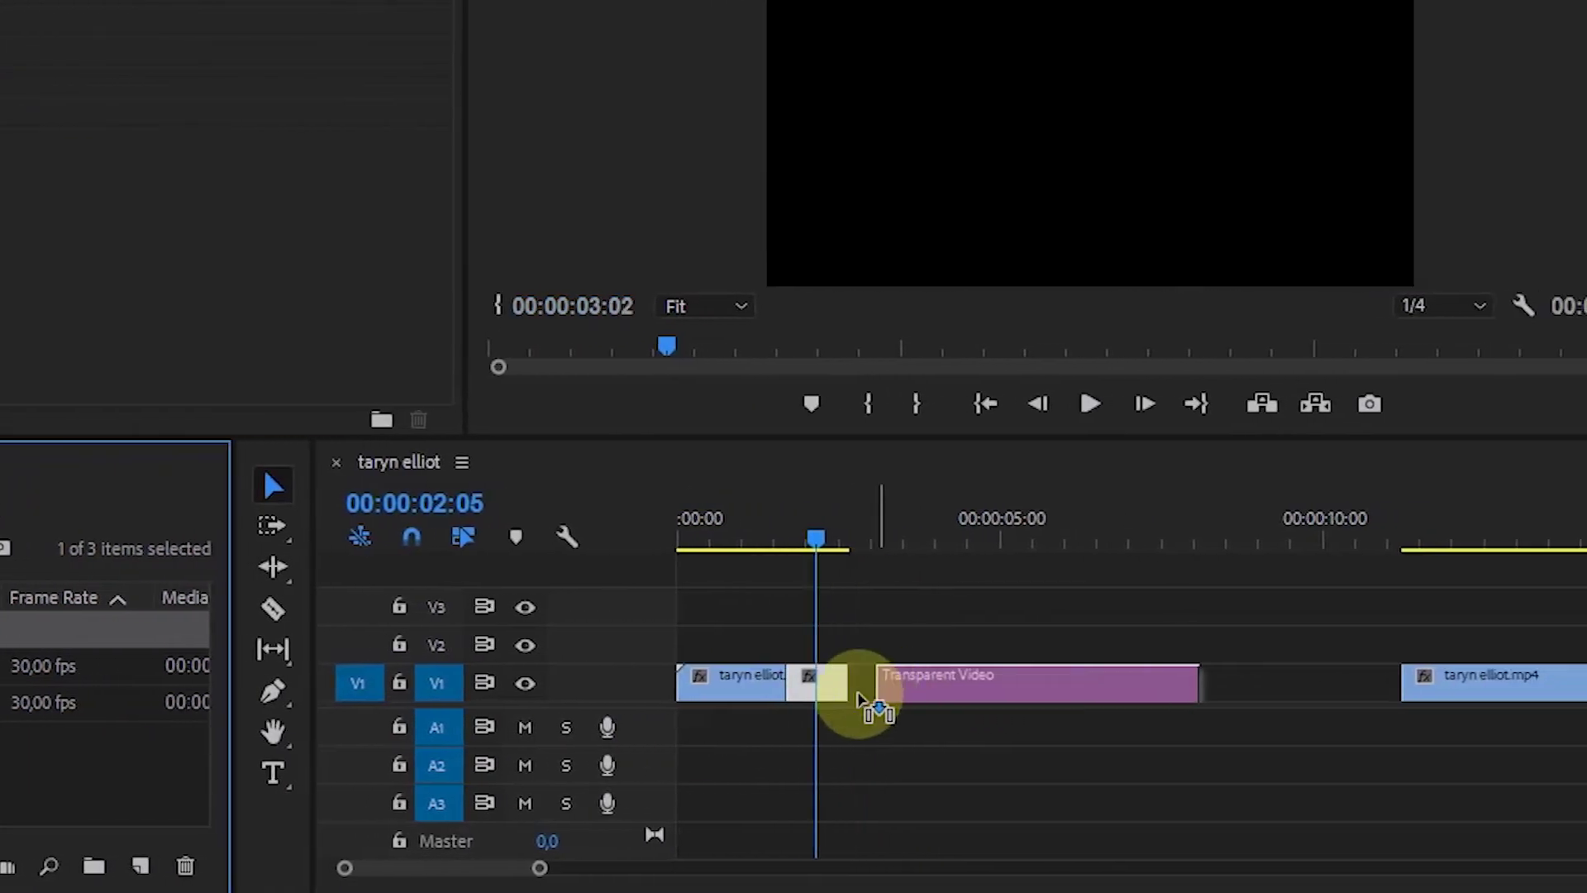
{"action": "left_click_drag", "start_coordinate": [864, 703], "coordinate": [859, 701]}
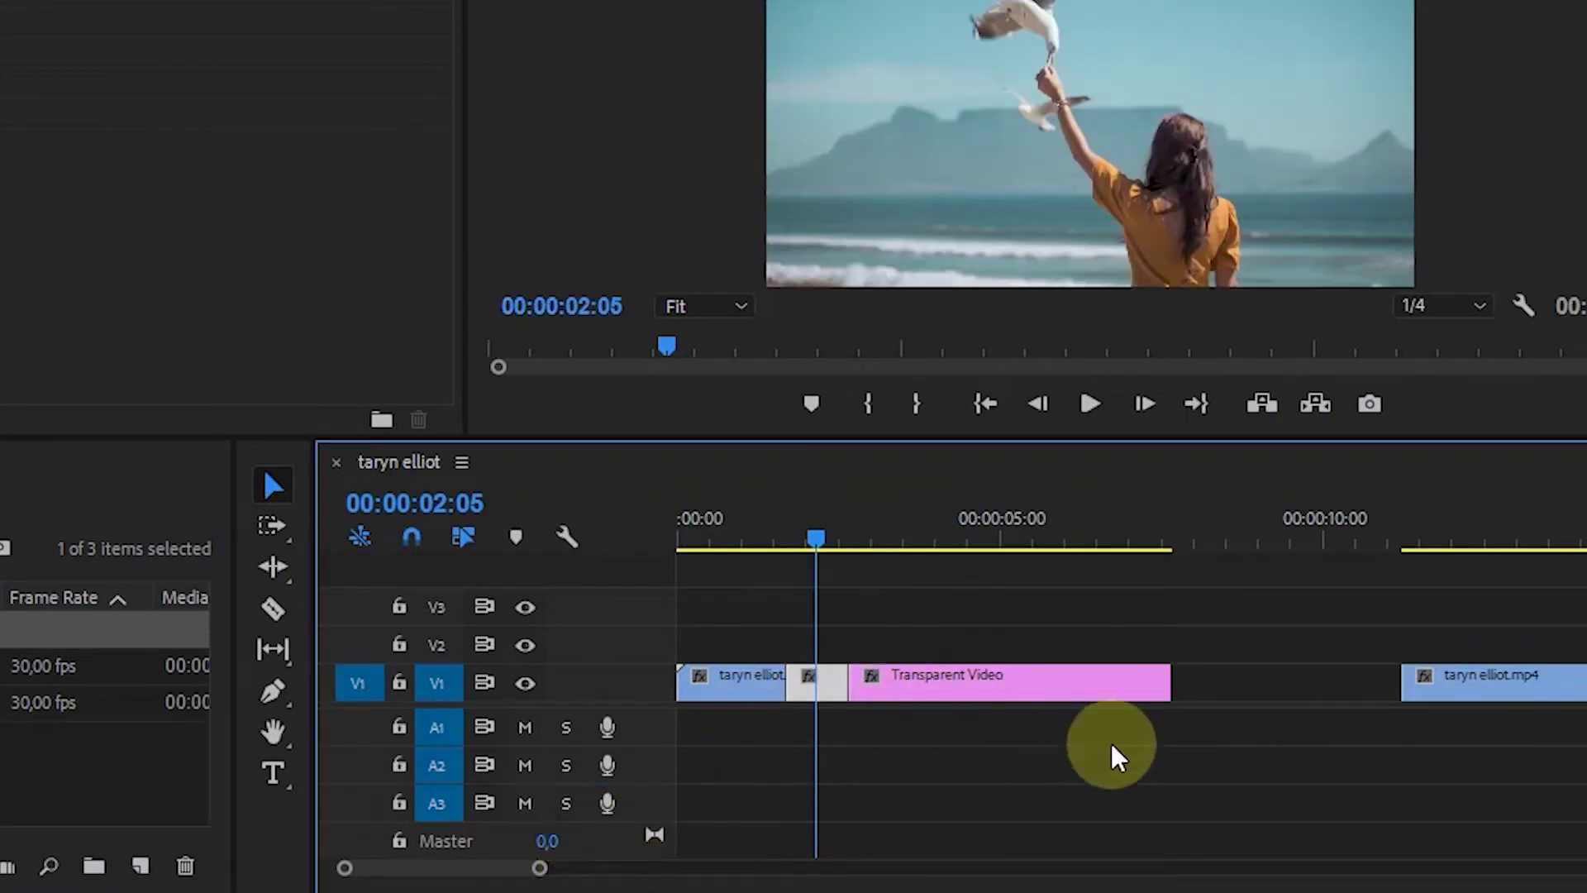
{"action": "left_click_drag", "start_coordinate": [1168, 683], "coordinate": [1381, 687]}
{"action": "left_click_drag", "start_coordinate": [1246, 752], "coordinate": [830, 622]}
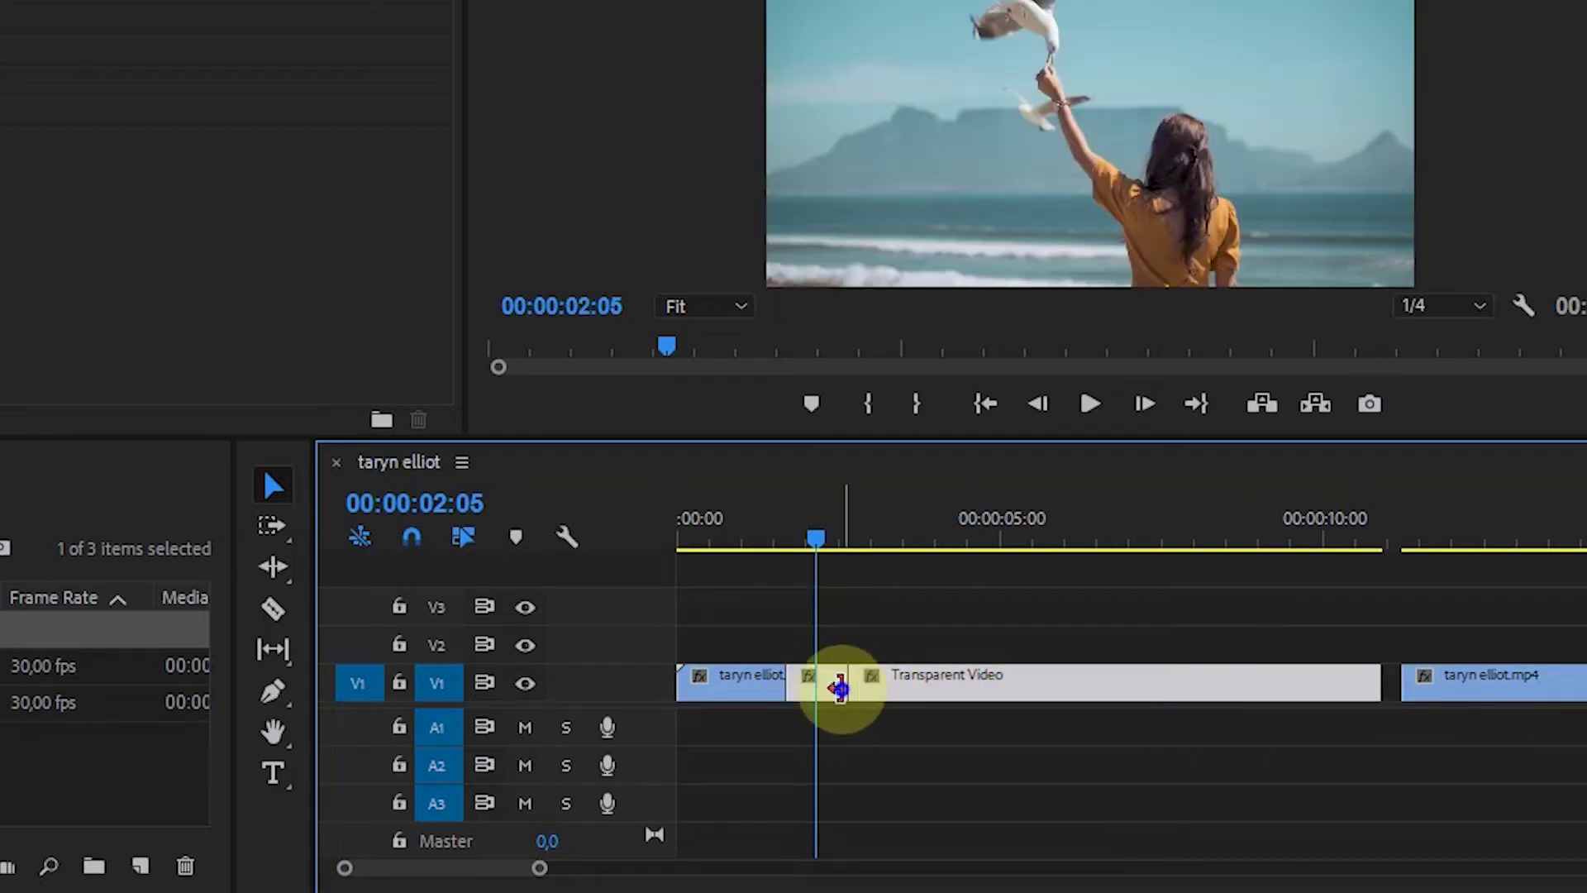
- Nest the short piece and Transparent Video as Nested Sequence 01, inspect it, and return to taryn elliot
{"action": "right_click", "coordinate": [839, 688]}
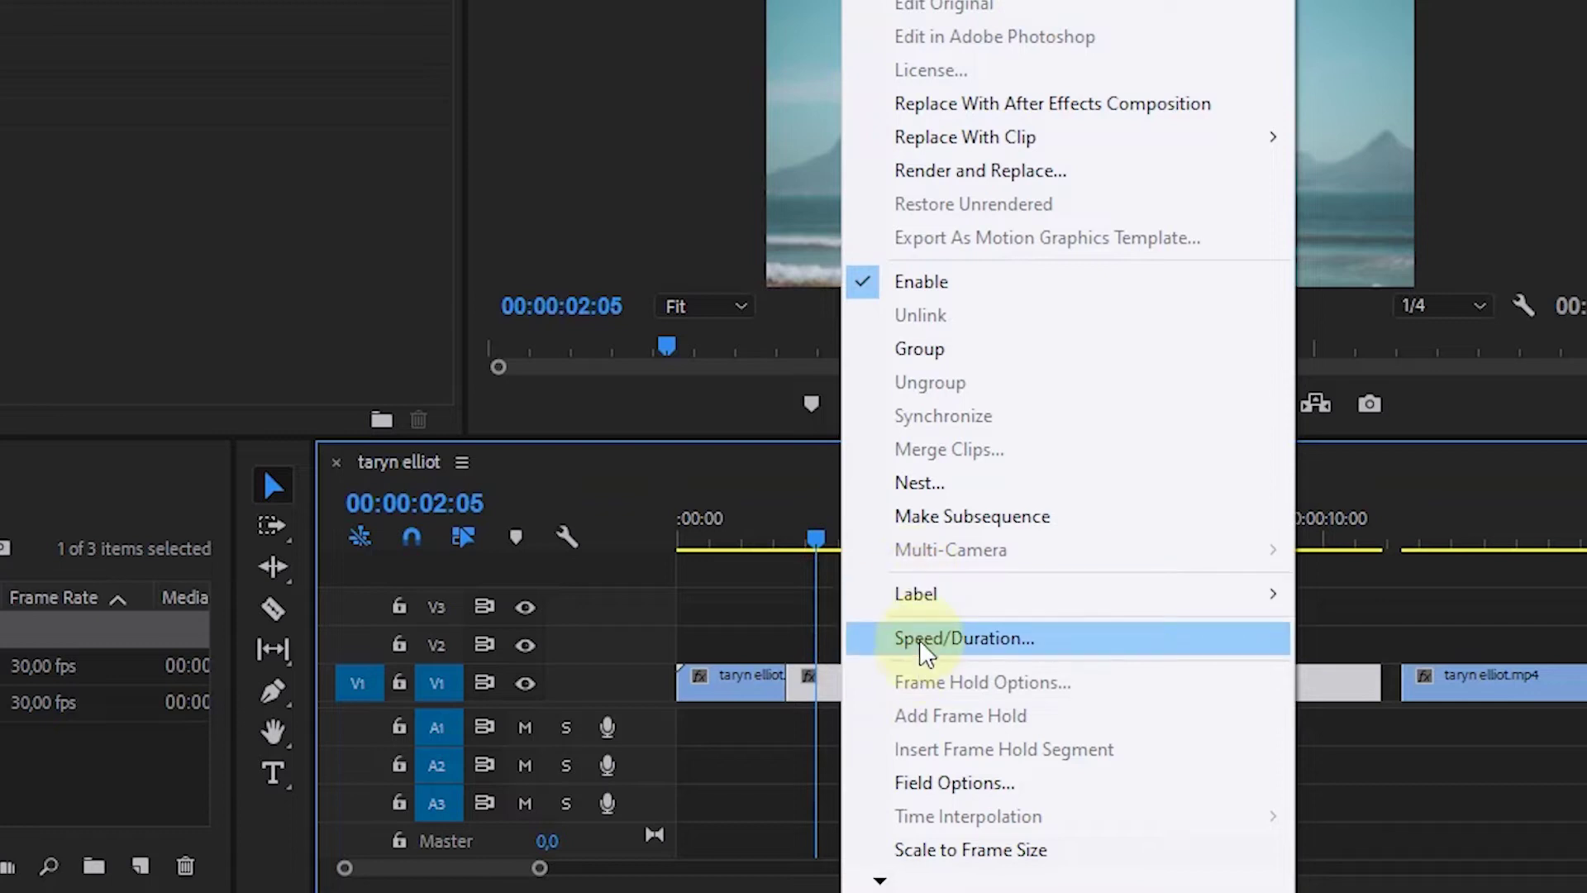
{"action": "left_click", "coordinate": [920, 485]}
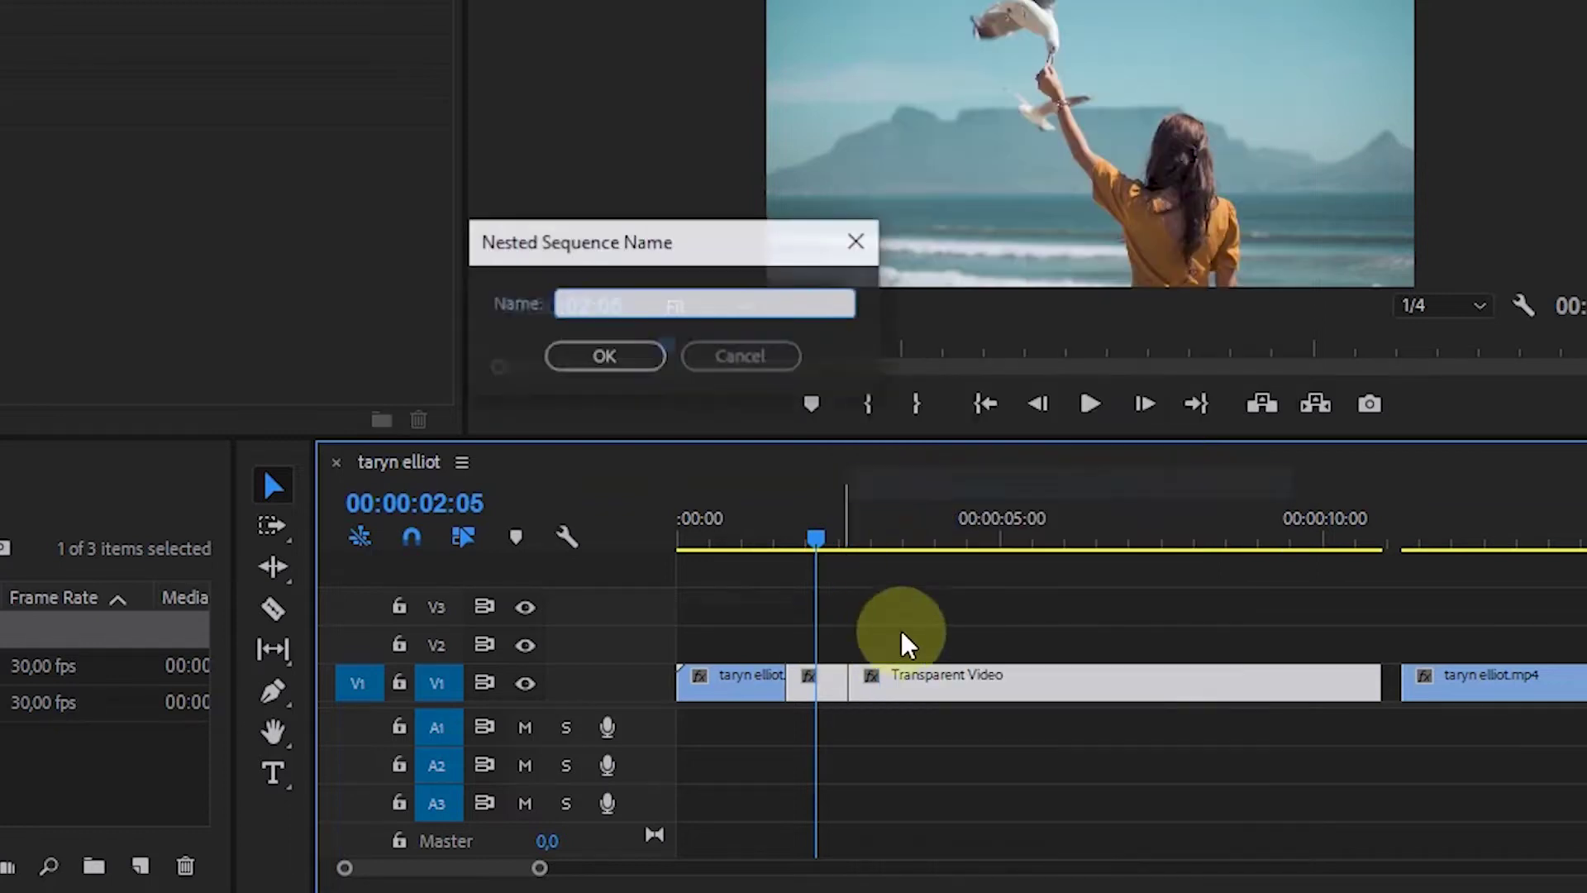
{"action": "left_click", "coordinate": [606, 356]}
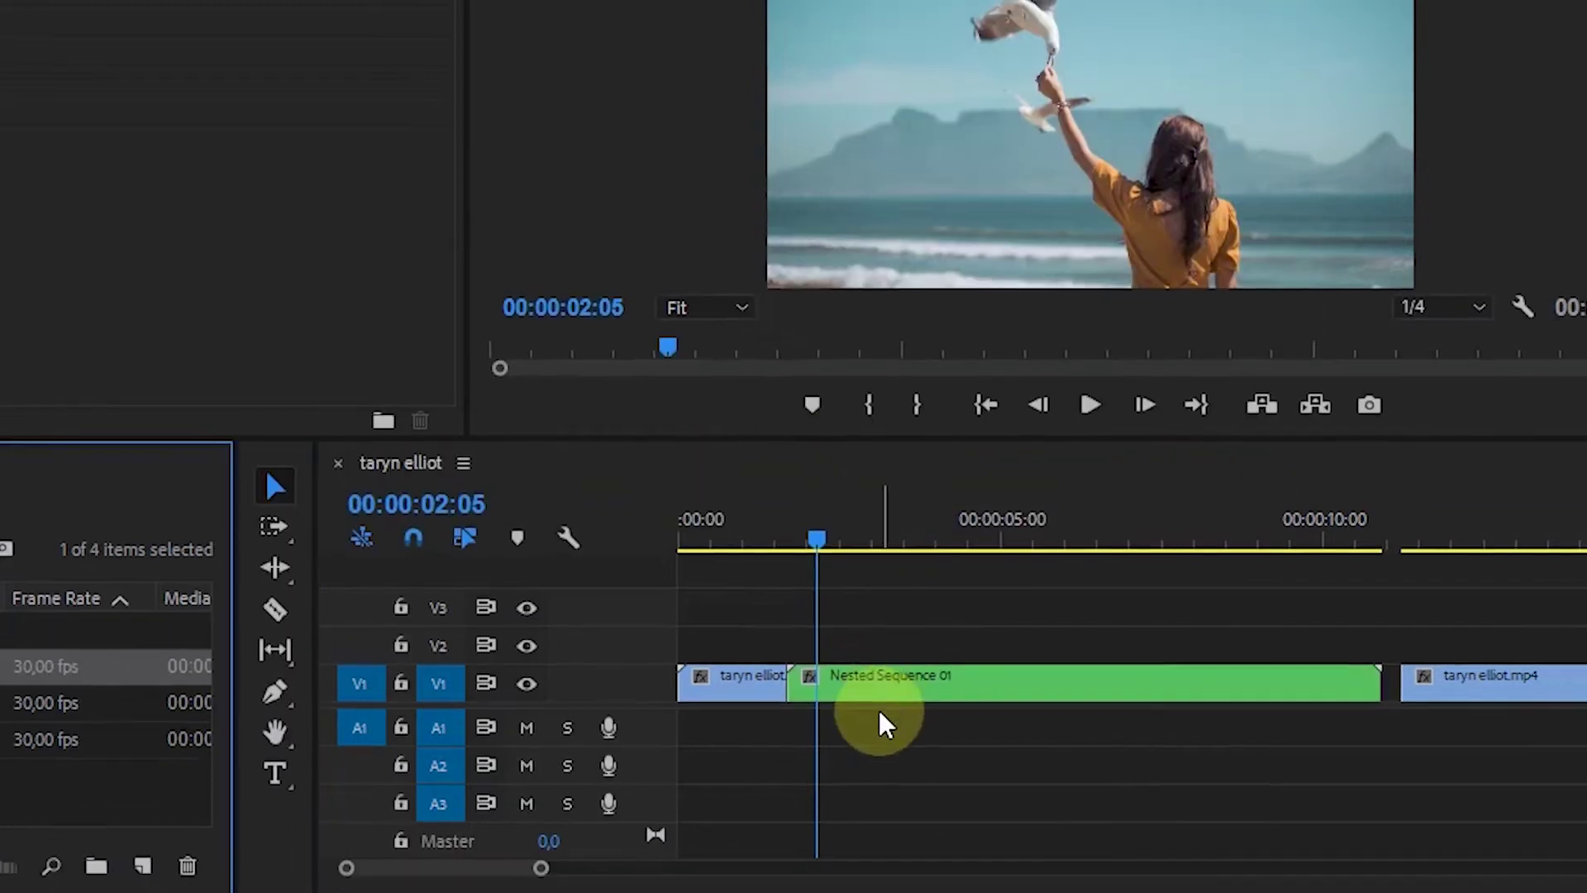
{"action": "double_click", "coordinate": [885, 690]}
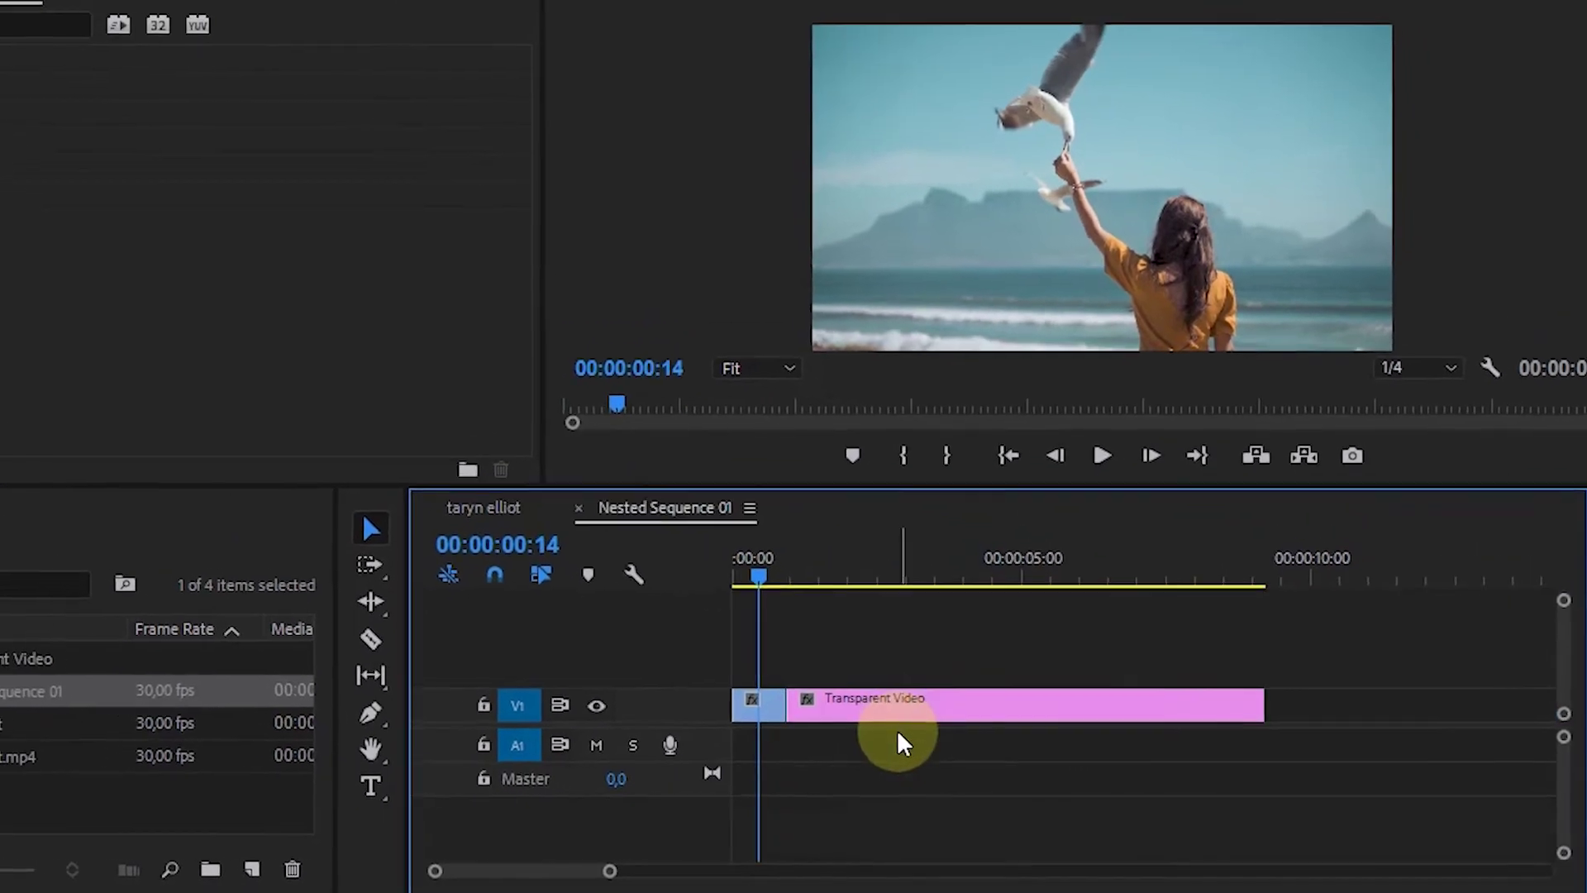
{"action": "left_click", "coordinate": [764, 704]}
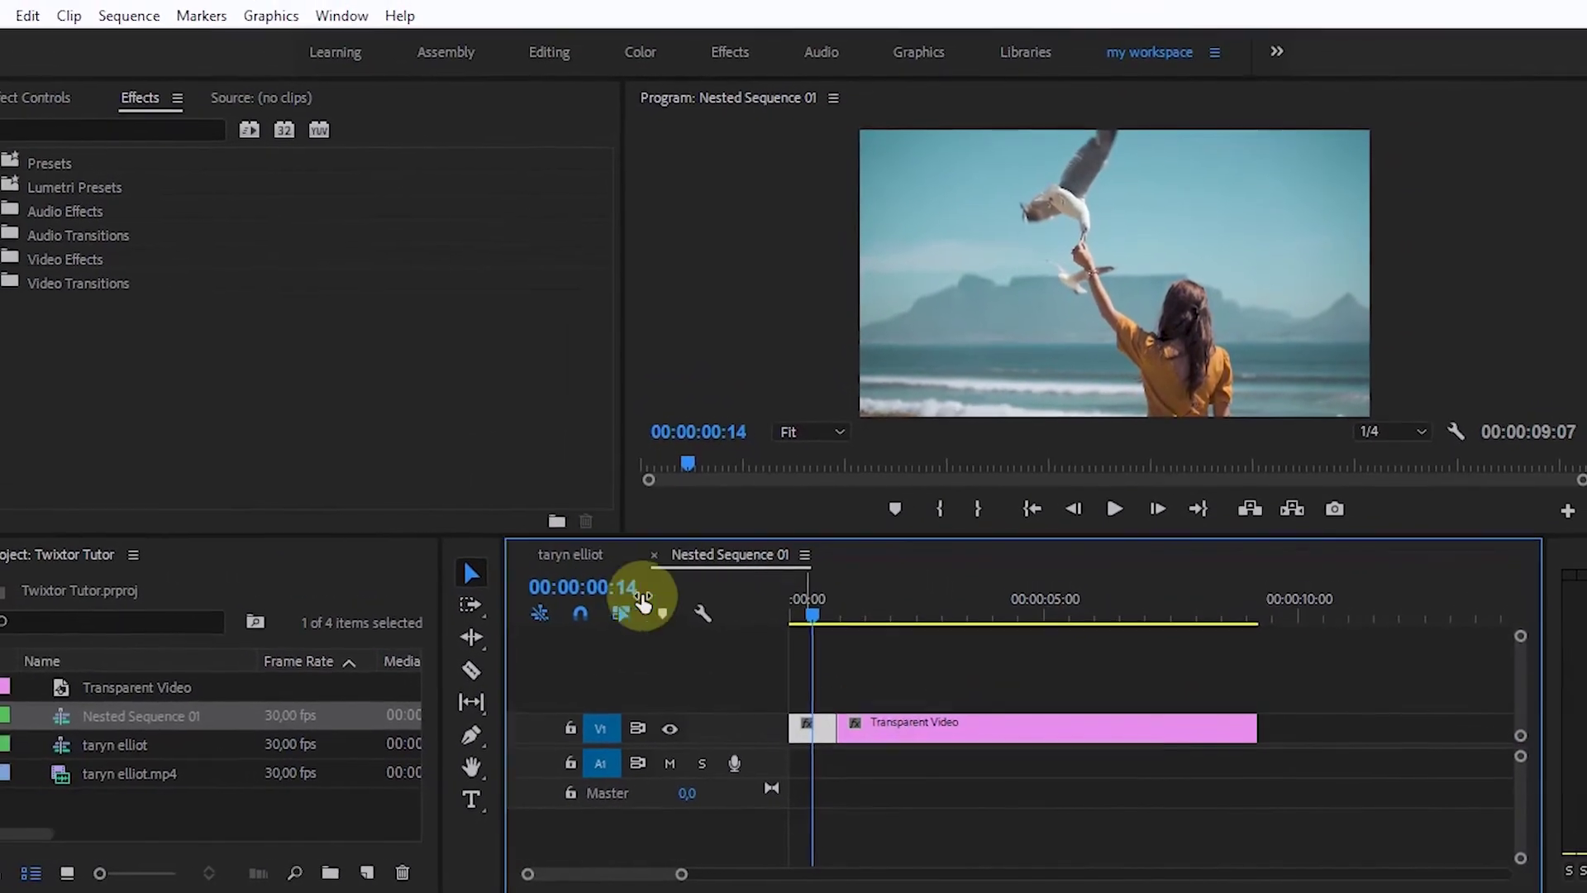
{"action": "left_click", "coordinate": [589, 553]}
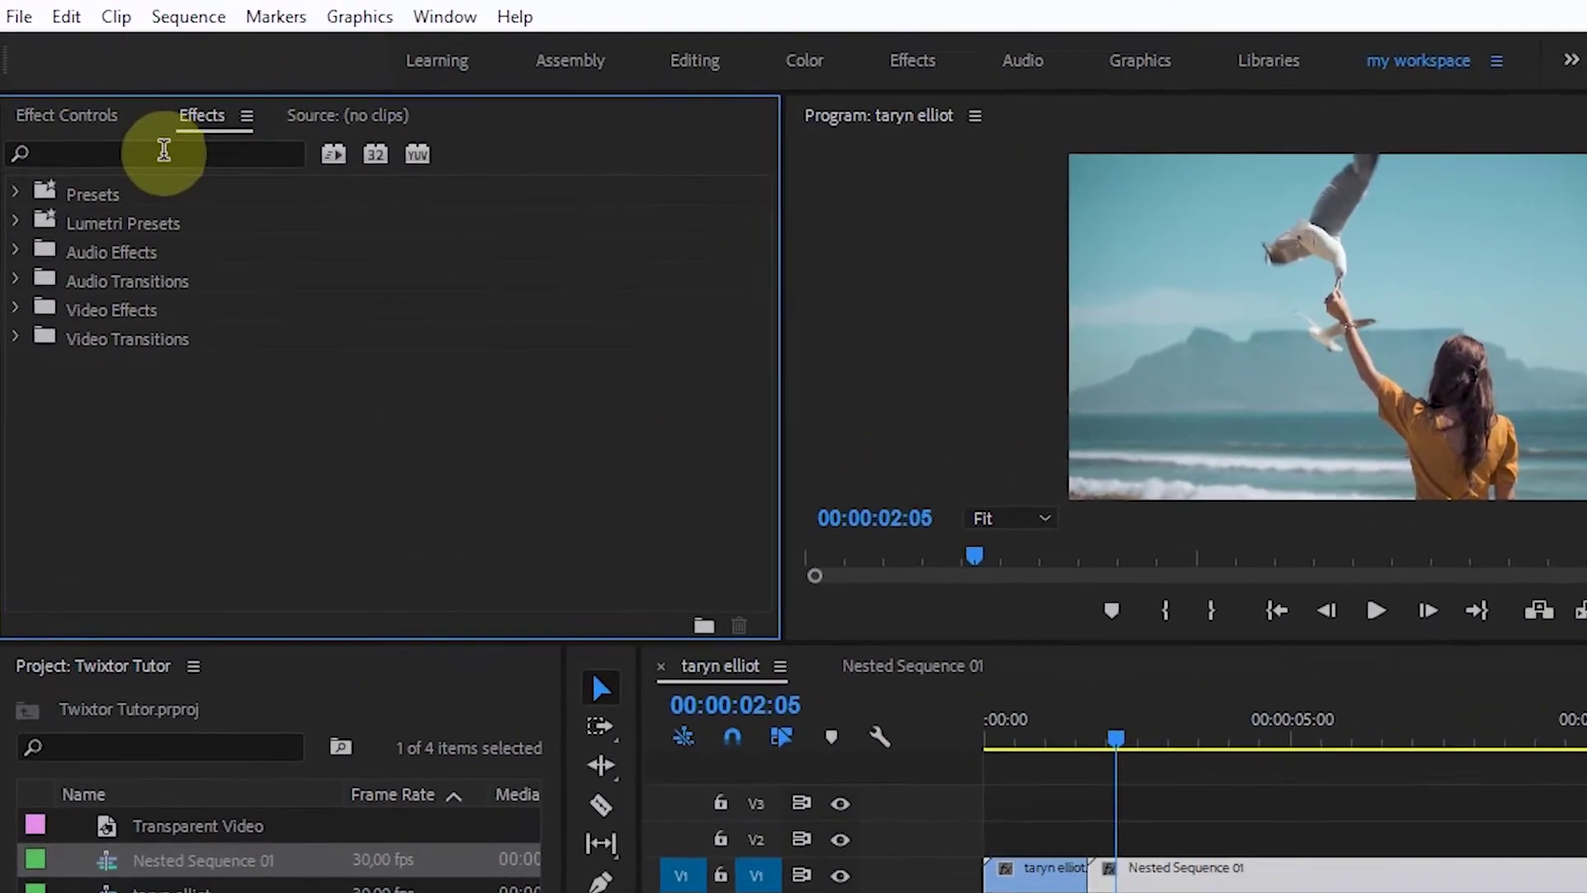
- Search effects for 'twixt' and drop RE:Vision's Twixtor Pro onto Nested Sequence 01
{"action": "left_click", "coordinate": [133, 145]}
{"action": "type", "text": "twixtor"}
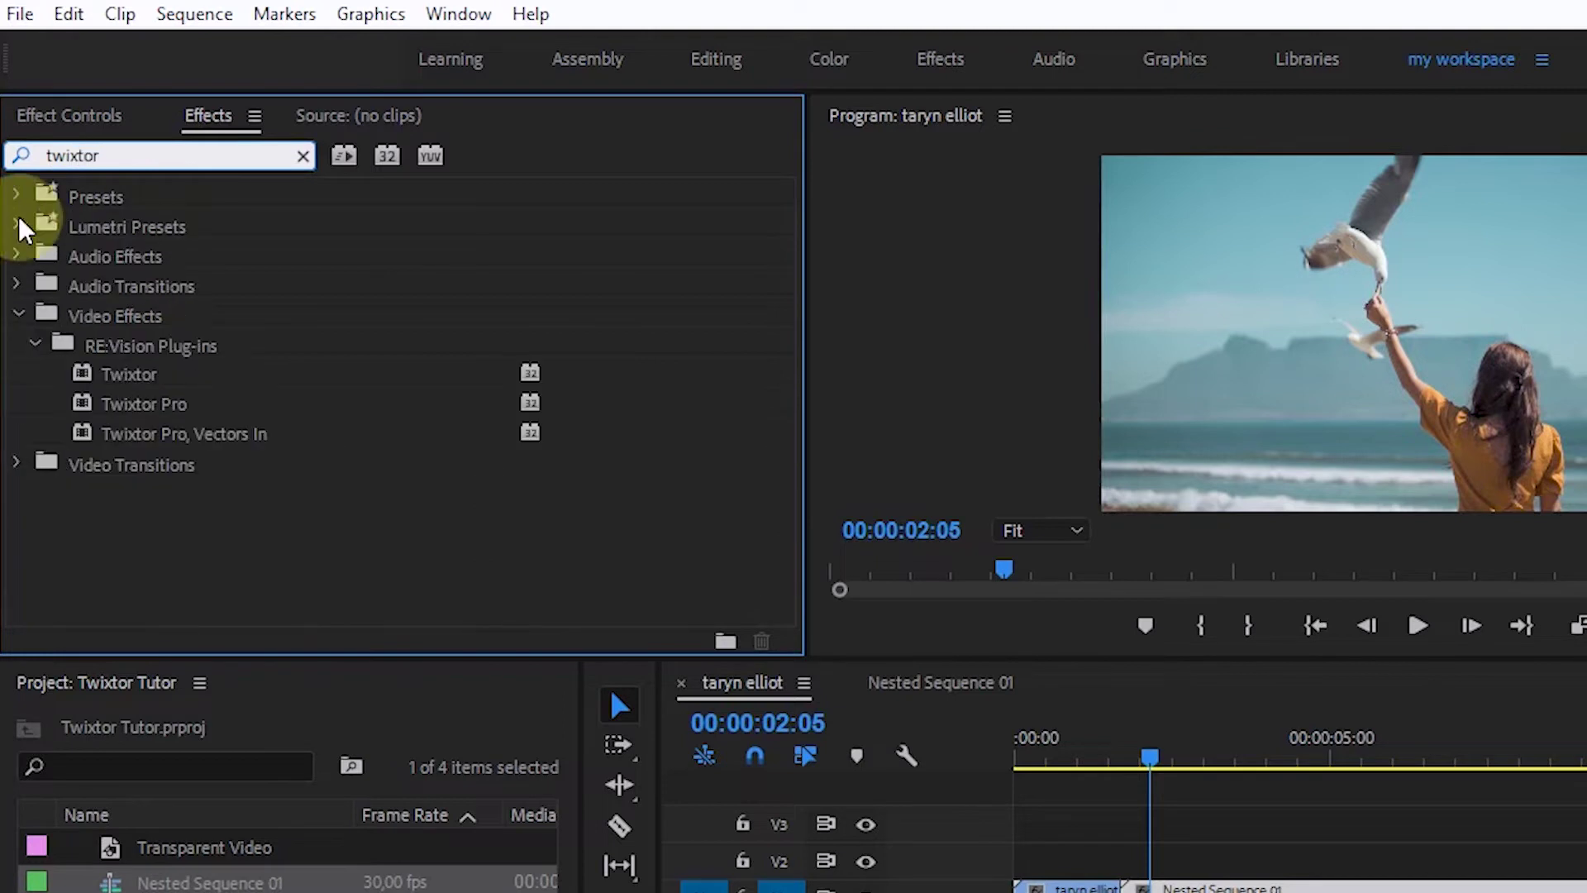
{"action": "left_click", "coordinate": [157, 347]}
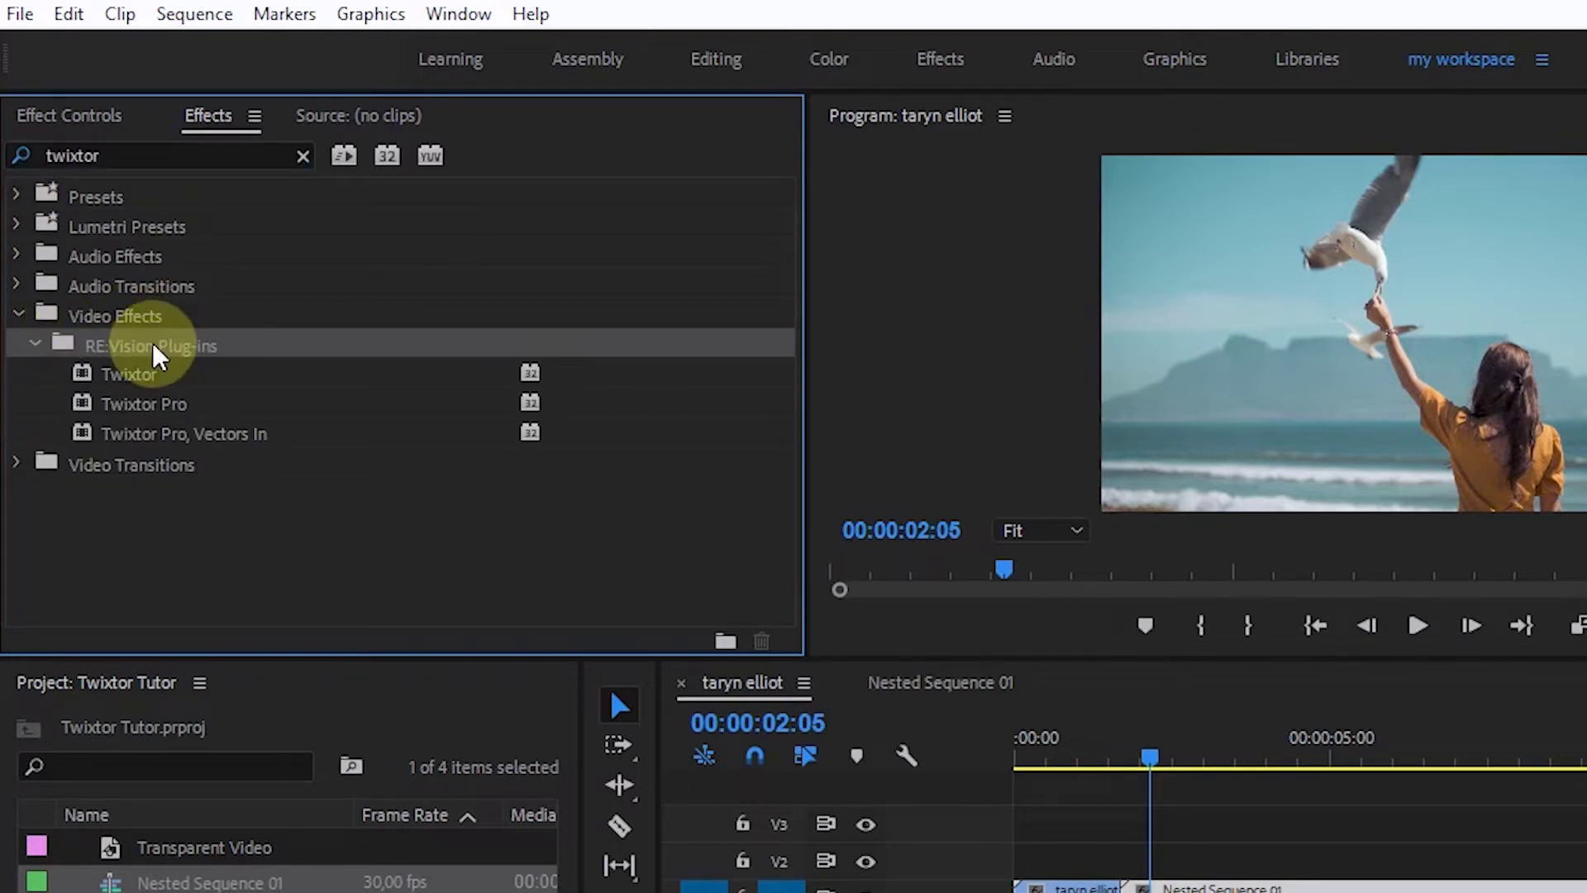
{"action": "left_click", "coordinate": [130, 376]}
{"action": "left_click_drag", "start_coordinate": [153, 405], "coordinate": [498, 549]}
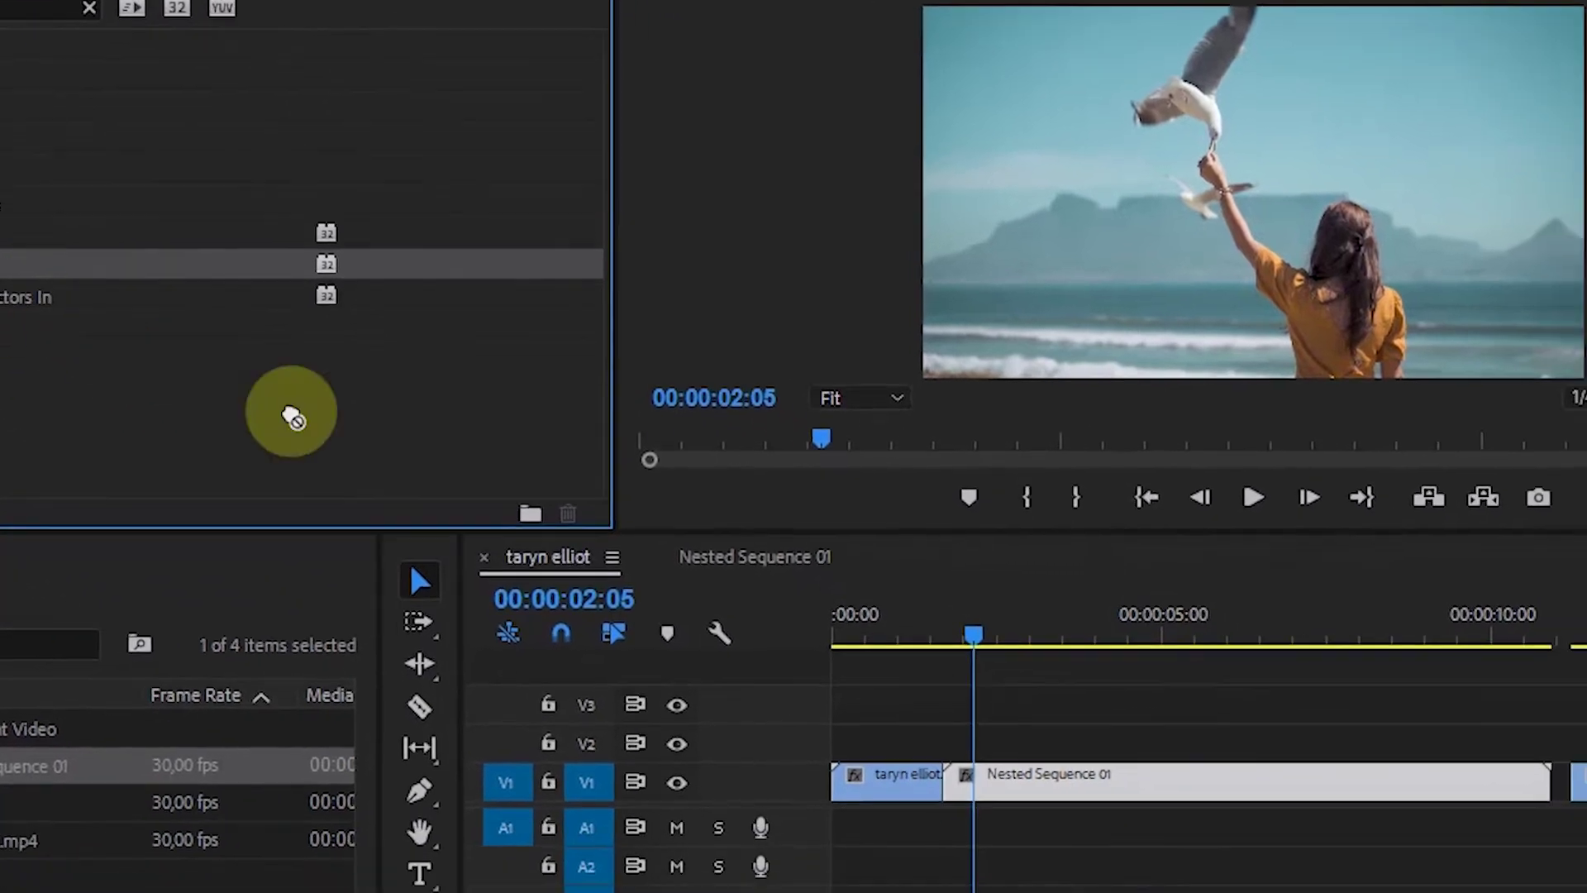
{"action": "left_click_drag", "start_coordinate": [279, 407], "coordinate": [1124, 779]}
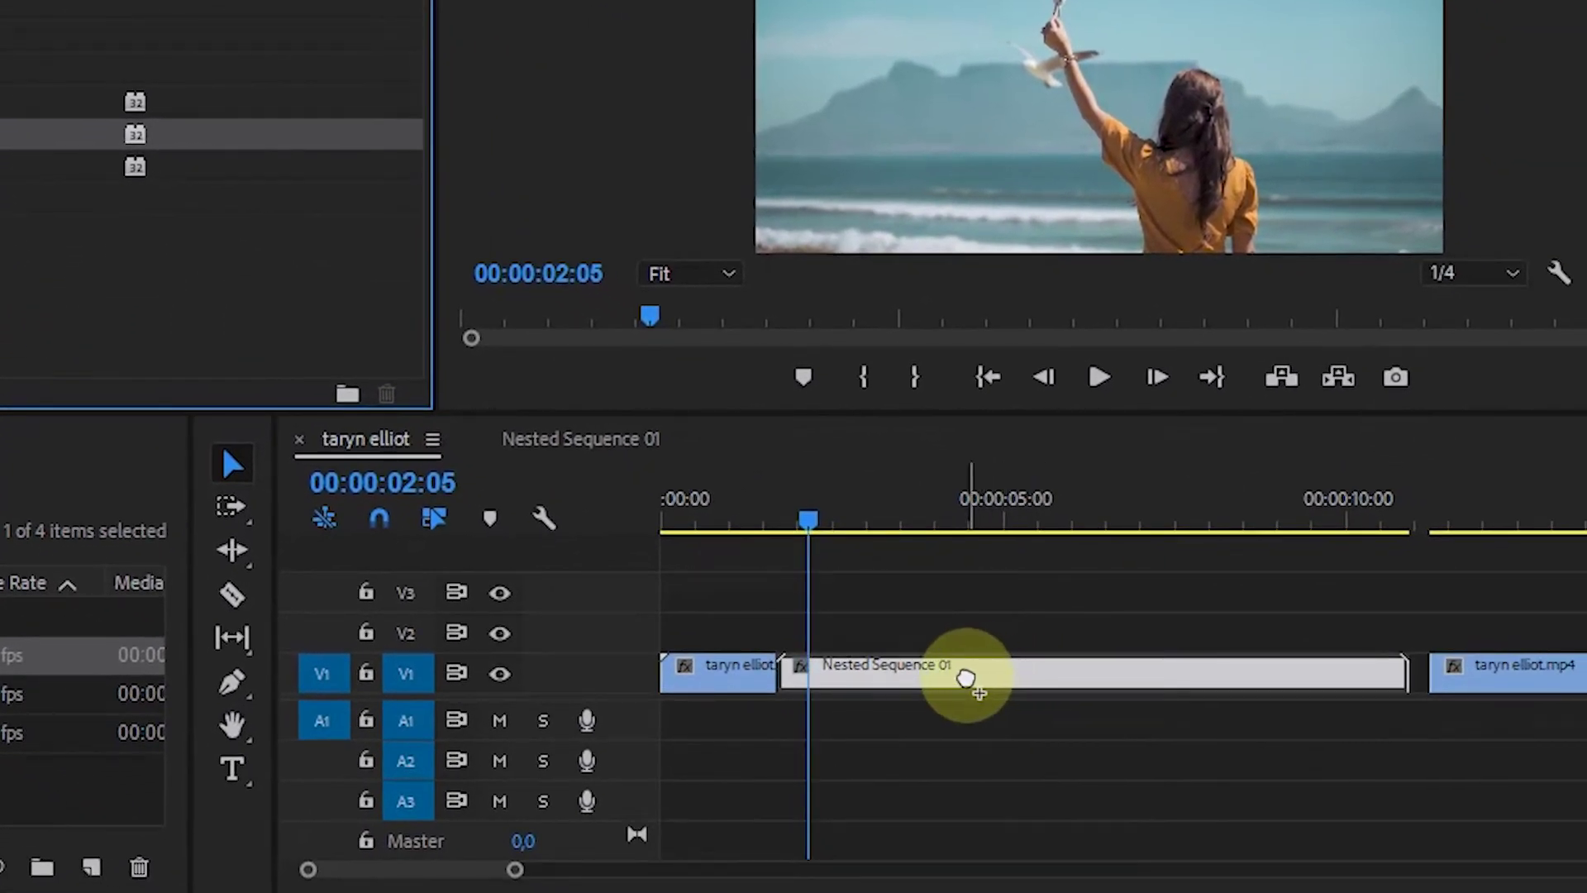
{"action": "left_click_drag", "start_coordinate": [965, 678], "coordinate": [858, 697]}
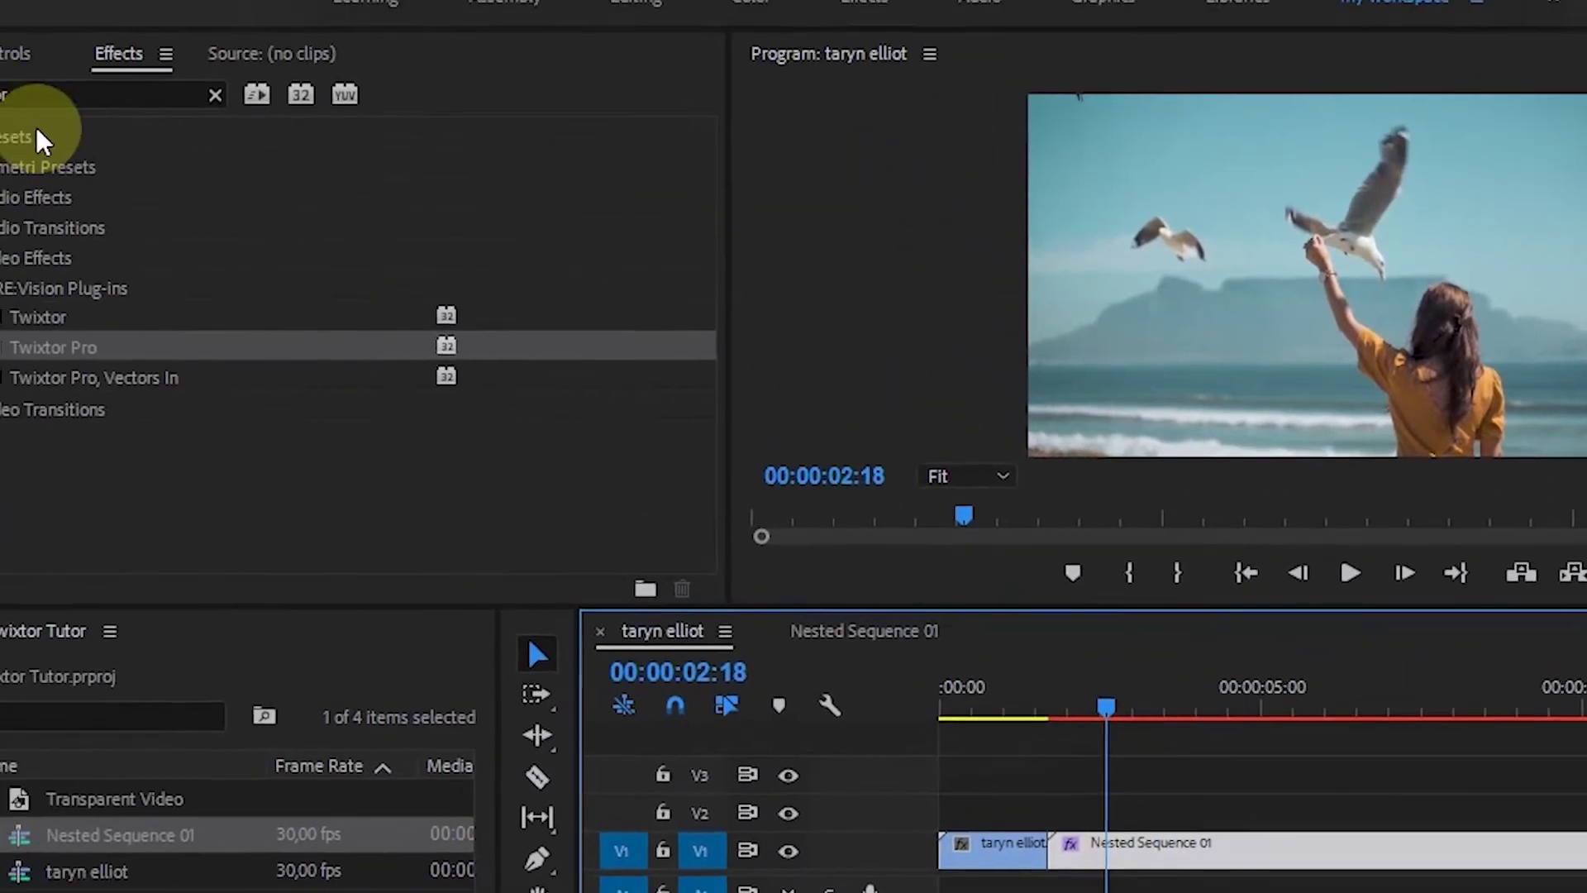
- In Twixtor Pro's GPU Settings, turn Use GPU on
{"action": "left_click", "coordinate": [58, 117]}
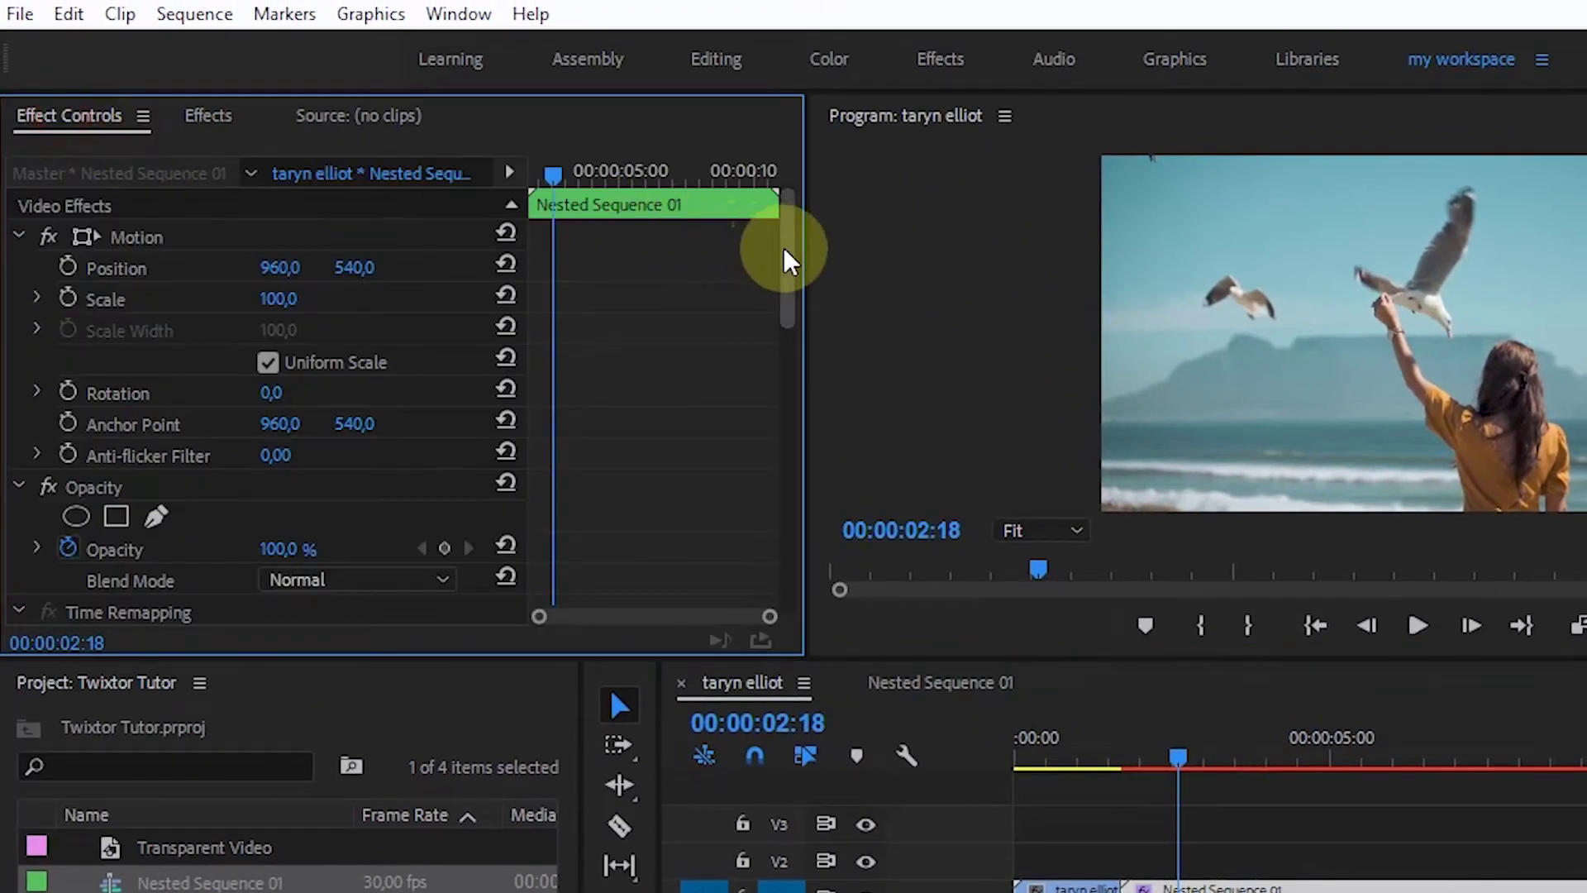
{"action": "left_click_drag", "start_coordinate": [786, 260], "coordinate": [790, 341]}
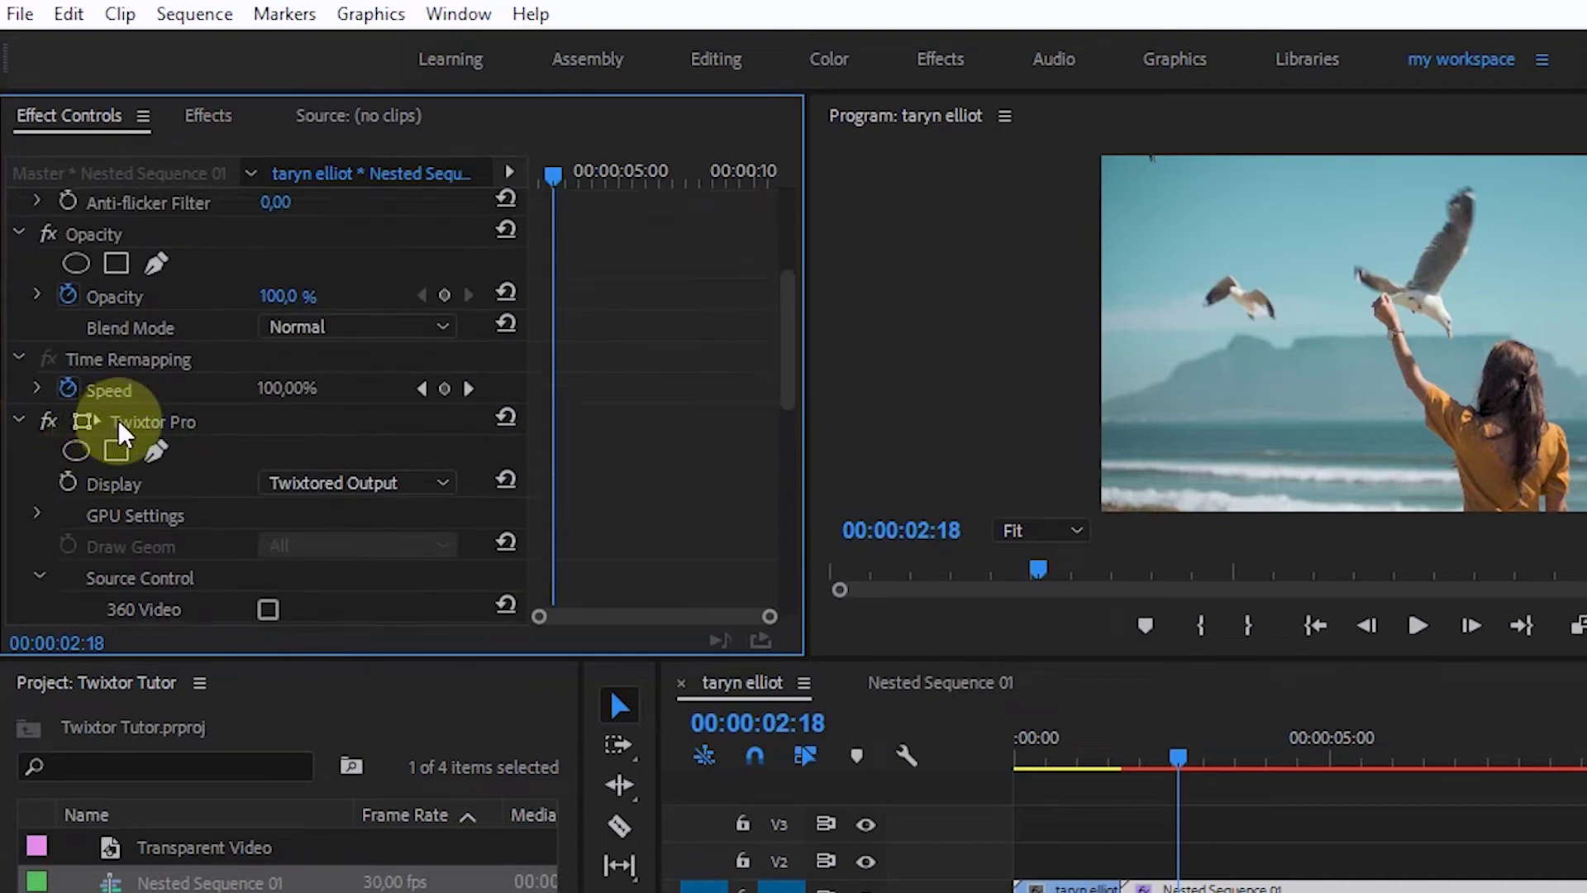
{"action": "left_click", "coordinate": [141, 422]}
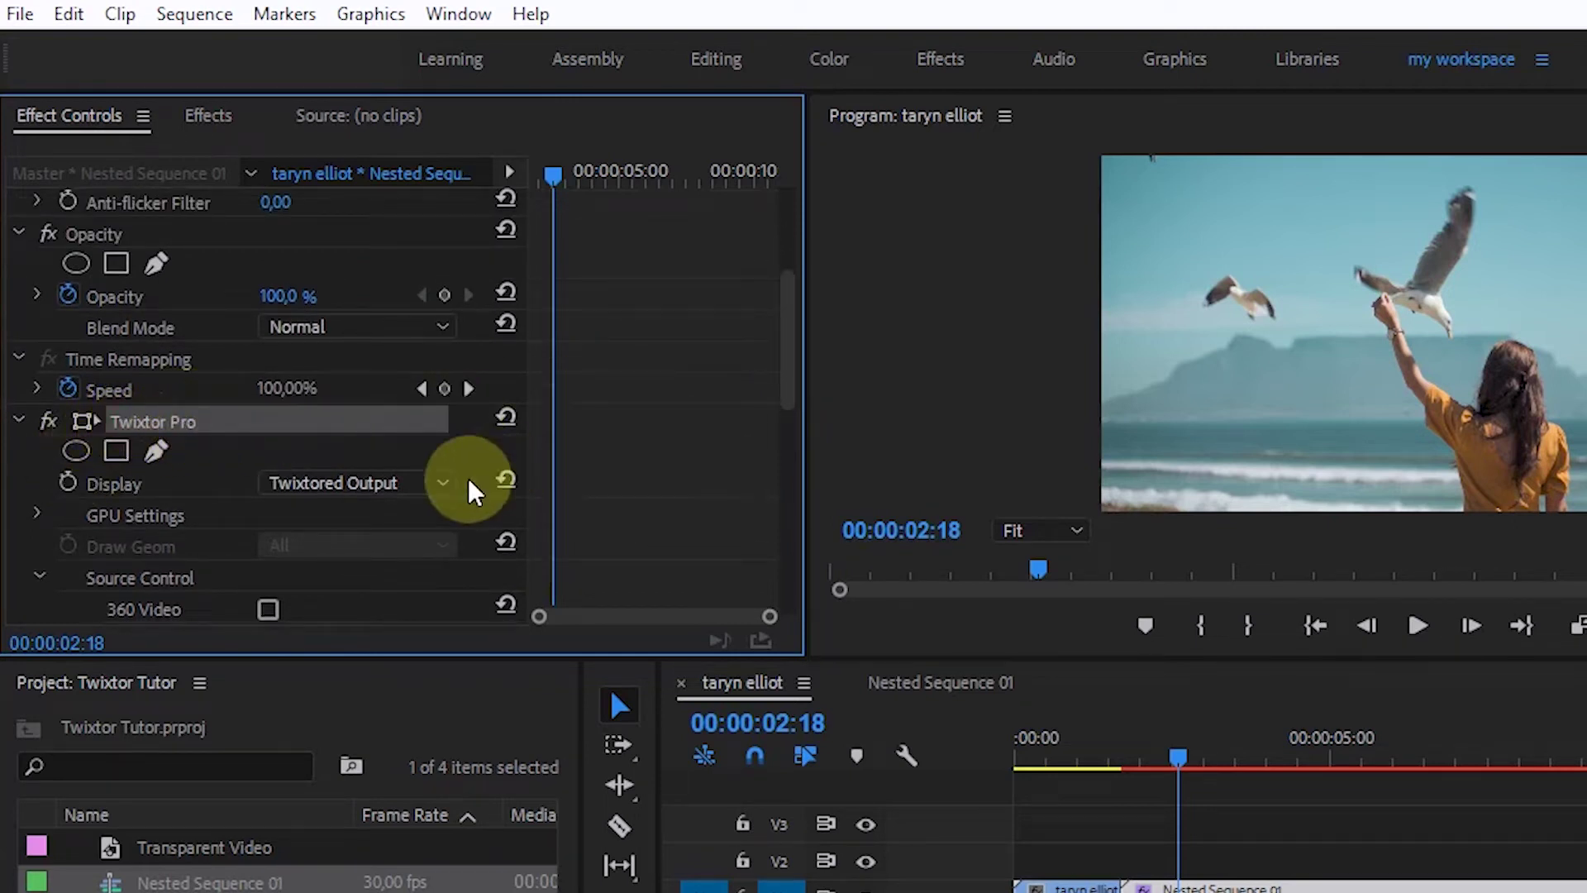
{"action": "left_click_drag", "start_coordinate": [783, 389], "coordinate": [786, 419]}
{"action": "left_click", "coordinate": [36, 408]}
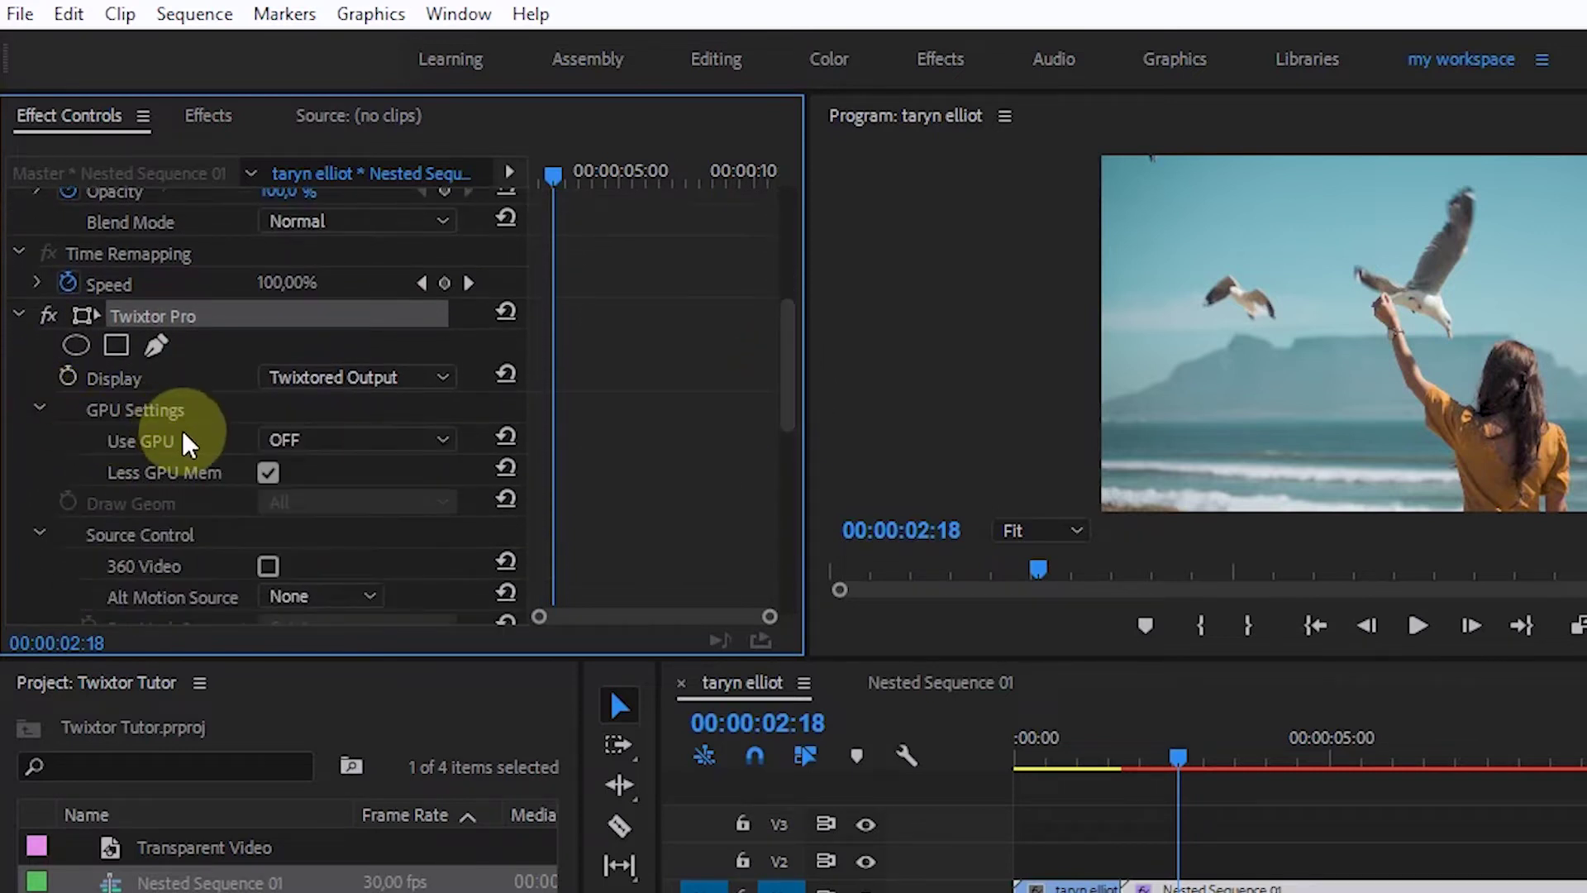
{"action": "left_click", "coordinate": [308, 447]}
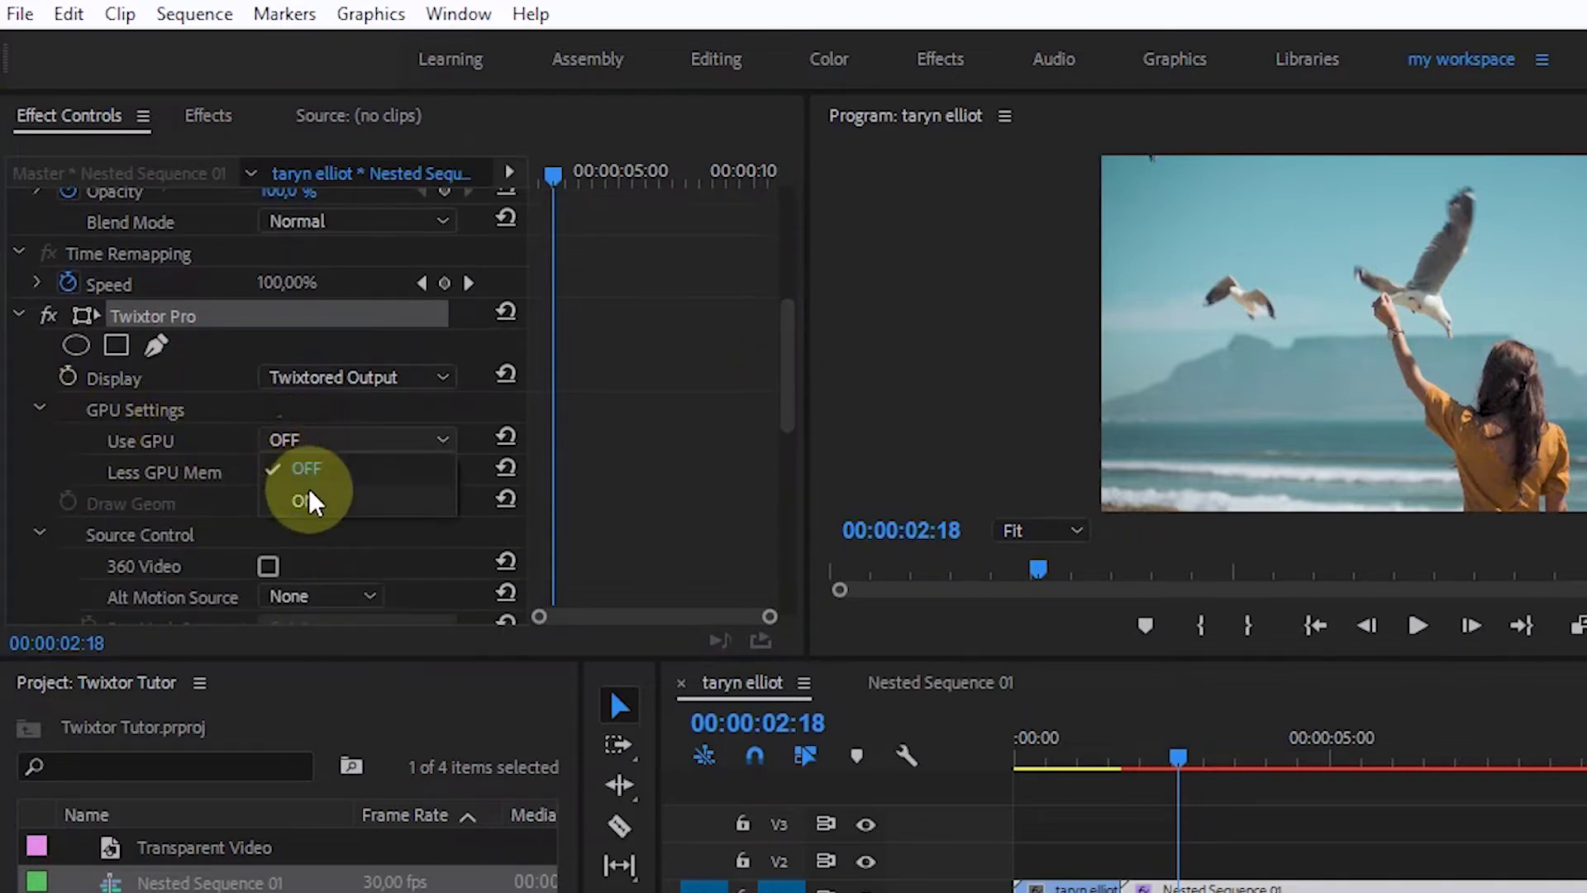
{"action": "left_click", "coordinate": [313, 502]}
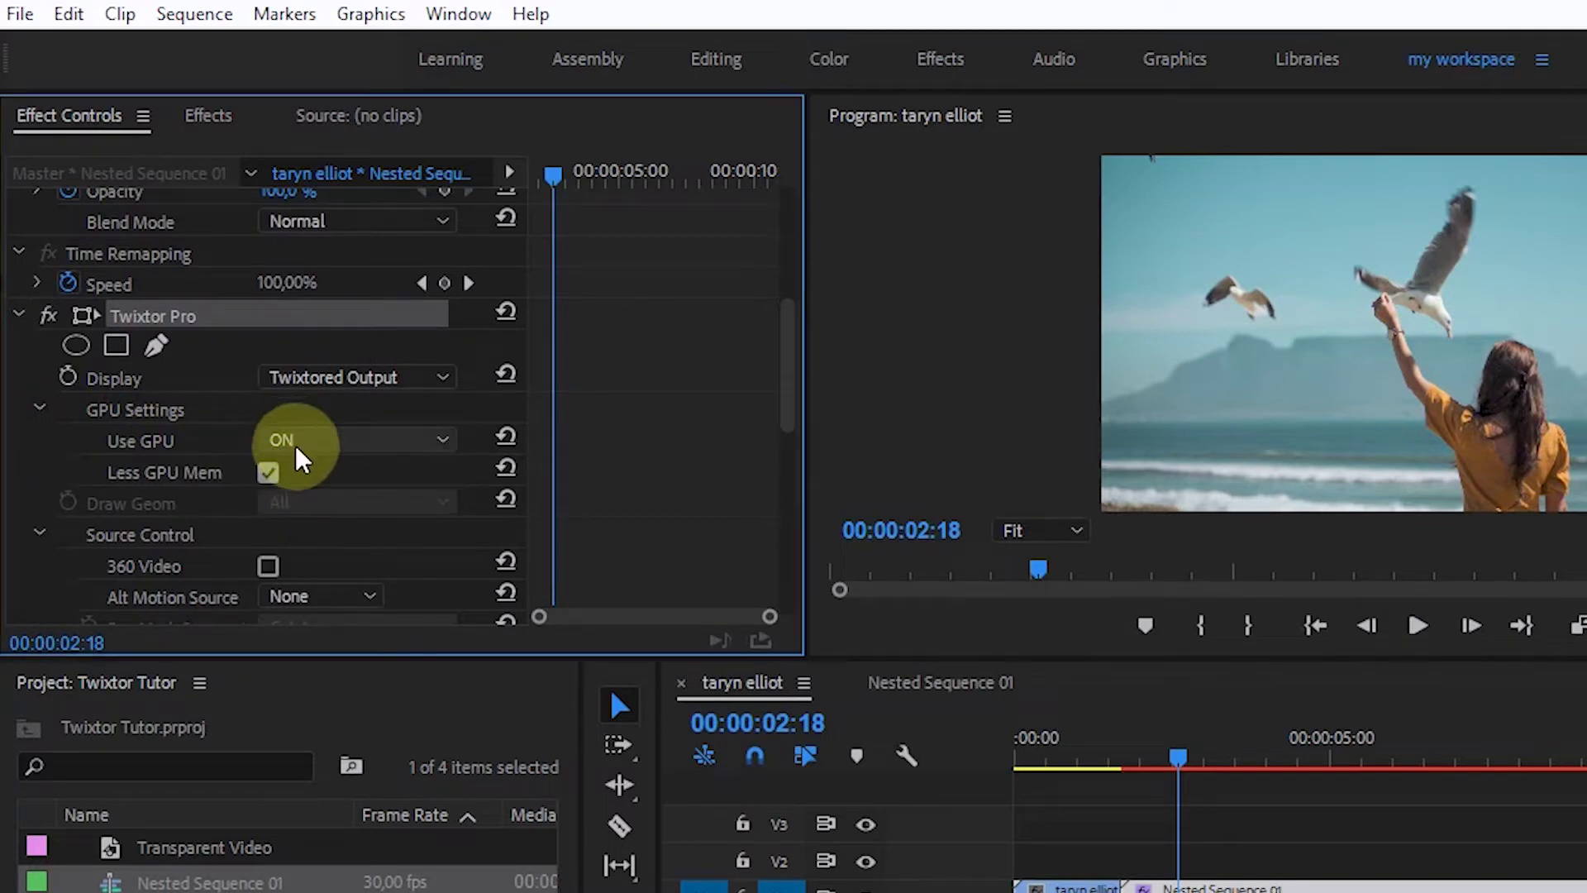
- Set Twixtor Pro's Frame Interp to Motion Weighted Blend and Warping to Inverse w/ Smart Blend
{"action": "left_click_drag", "start_coordinate": [794, 347], "coordinate": [800, 496]}
{"action": "left_click", "coordinate": [390, 400]}
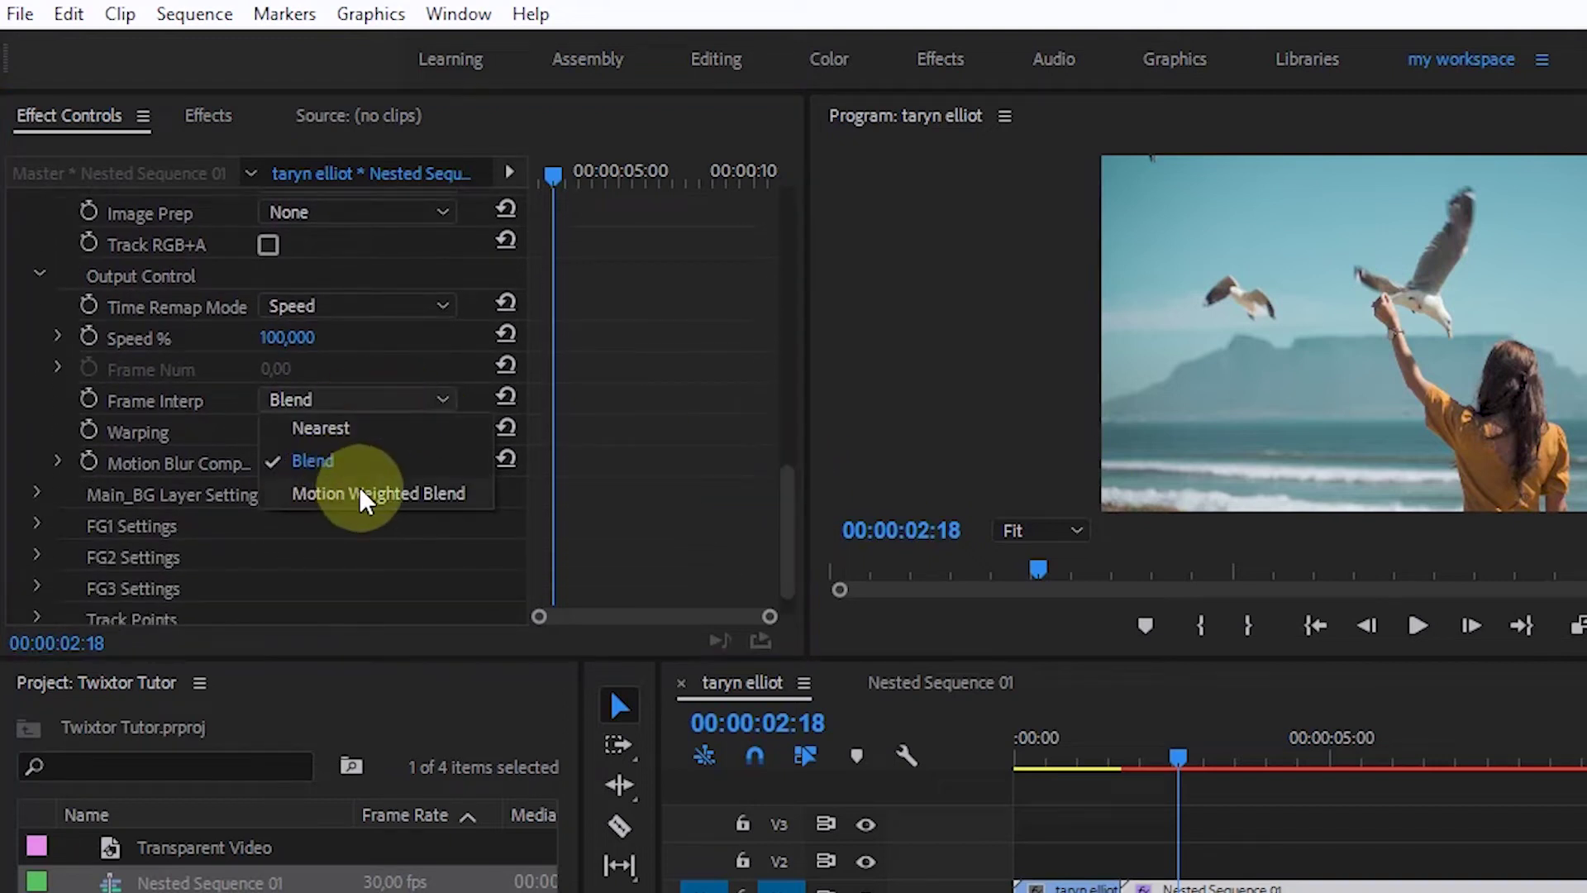
{"action": "left_click", "coordinate": [420, 500]}
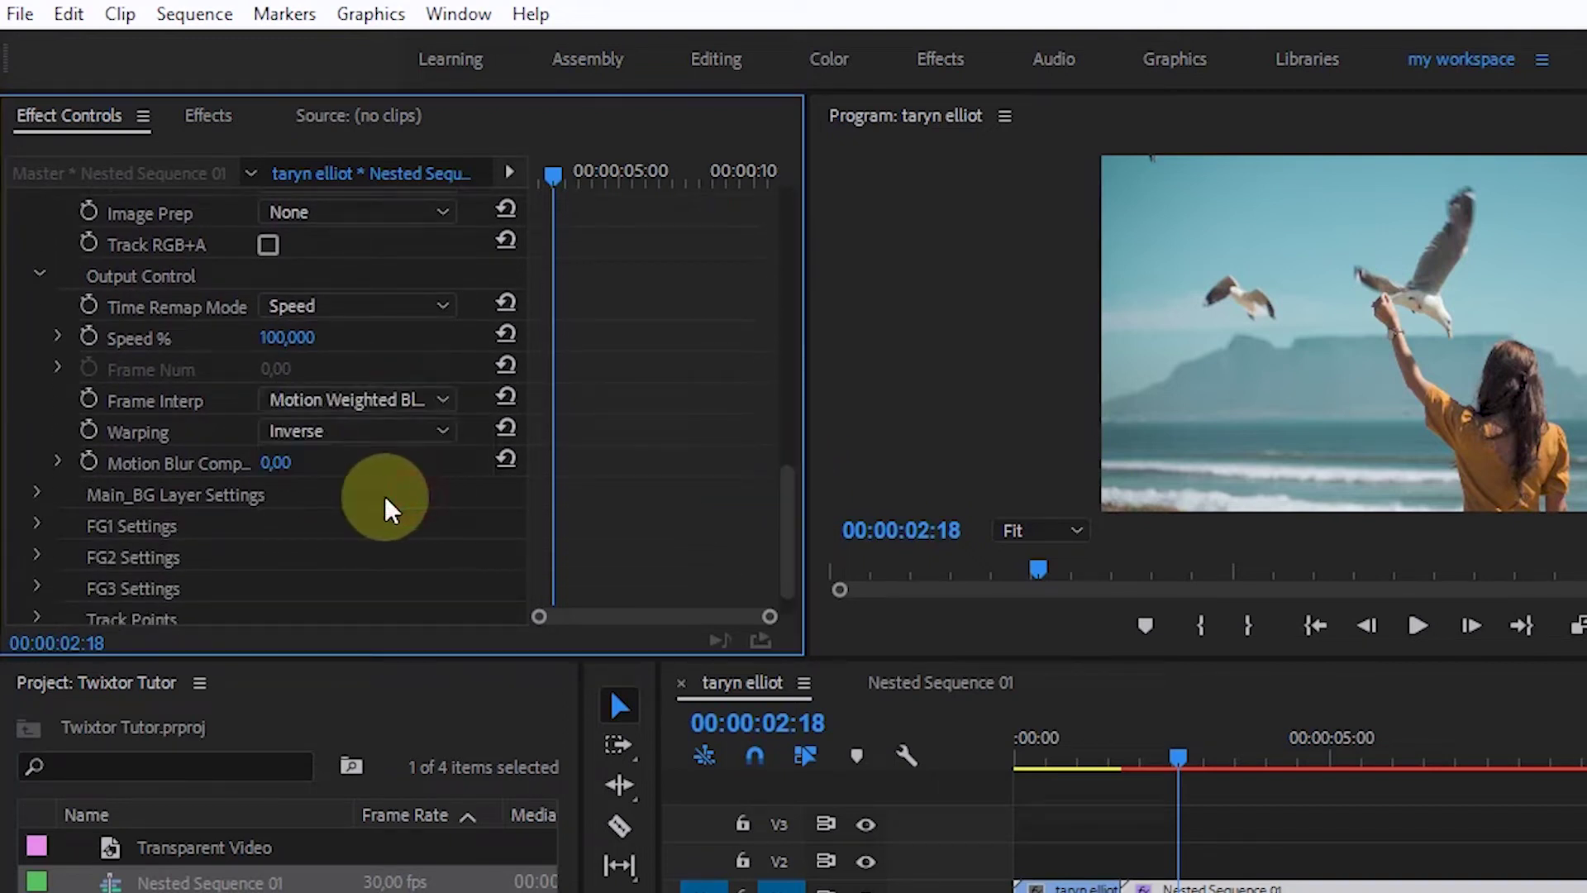
{"action": "left_click", "coordinate": [366, 430]}
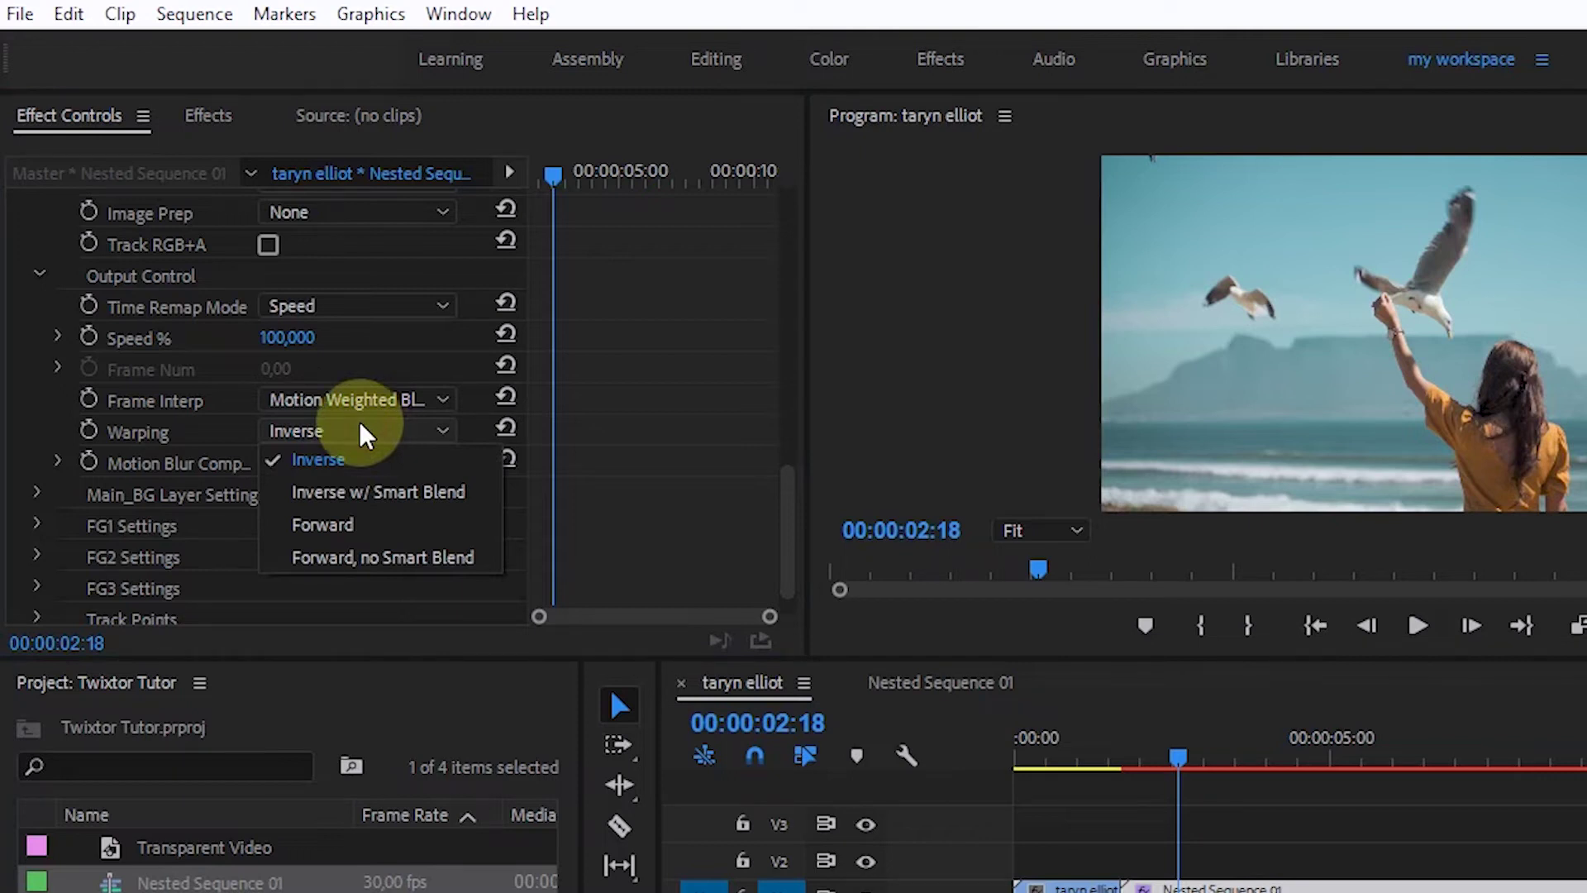
{"action": "left_click", "coordinate": [374, 491]}
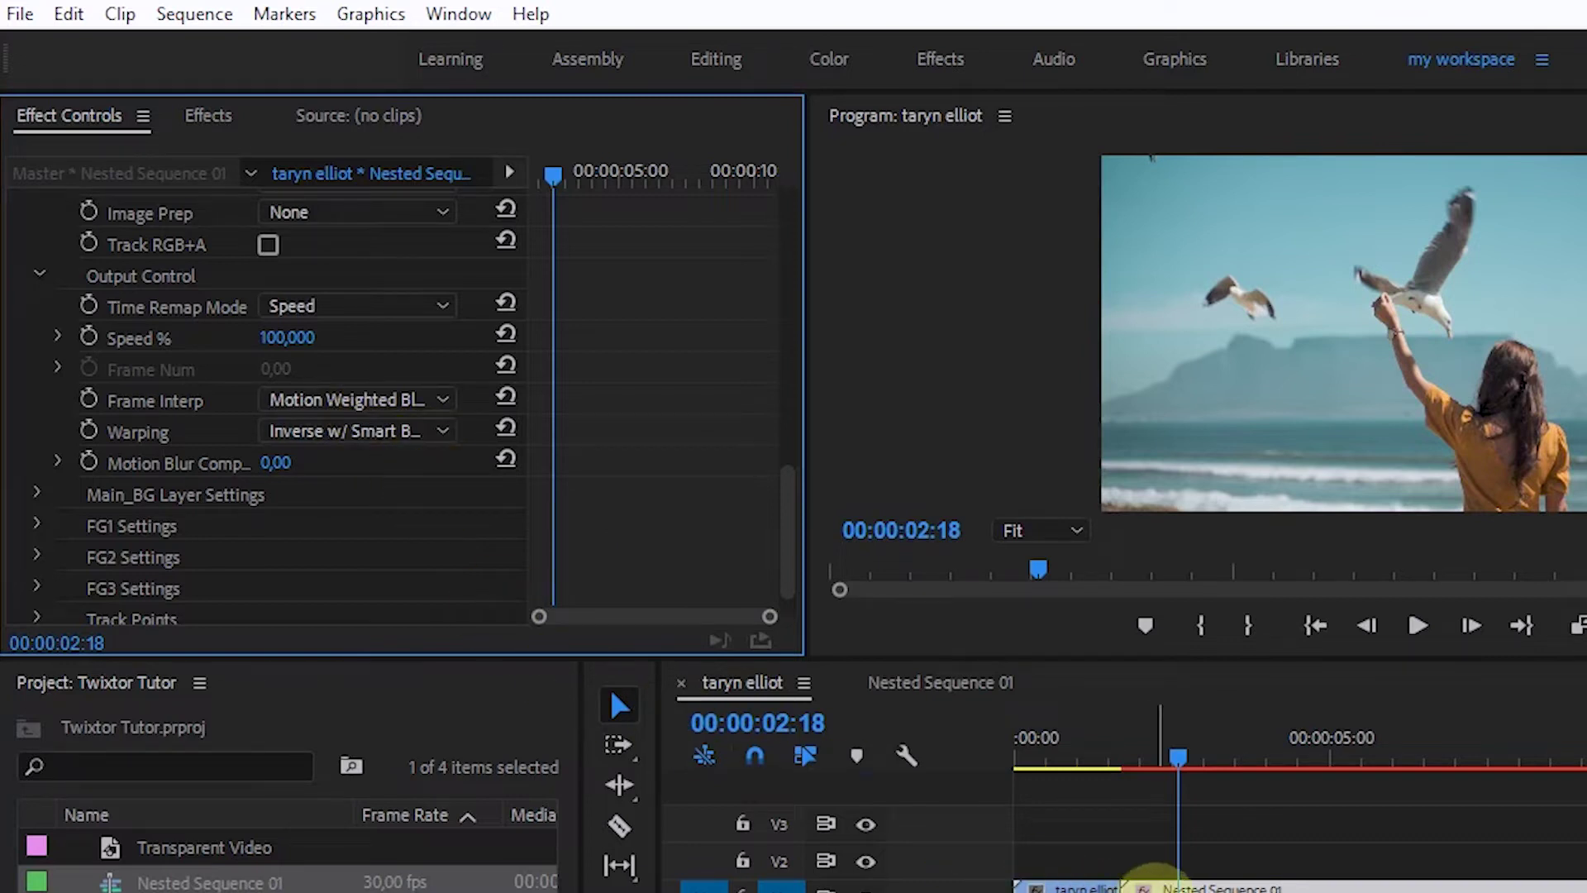
- Keep Speed as the time remap mode and keyframe Speed % at 100 at 00:00:01:21
{"action": "left_click", "coordinate": [306, 307]}
{"action": "left_click", "coordinate": [301, 313]}
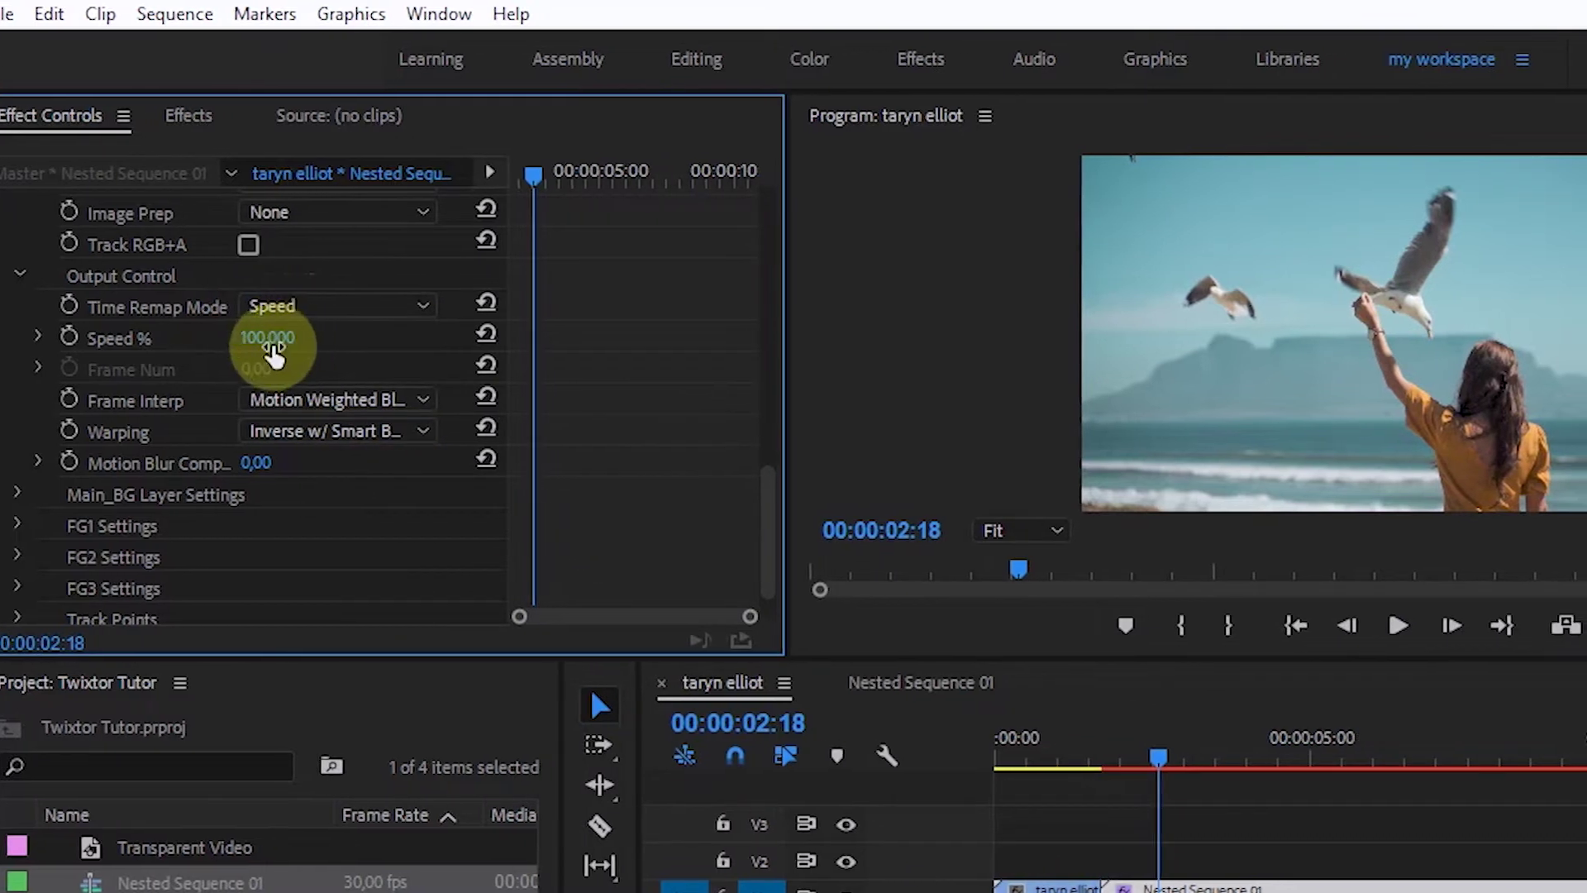
{"action": "left_click", "coordinate": [1177, 765]}
{"action": "left_click_drag", "start_coordinate": [1120, 769], "coordinate": [1066, 762]}
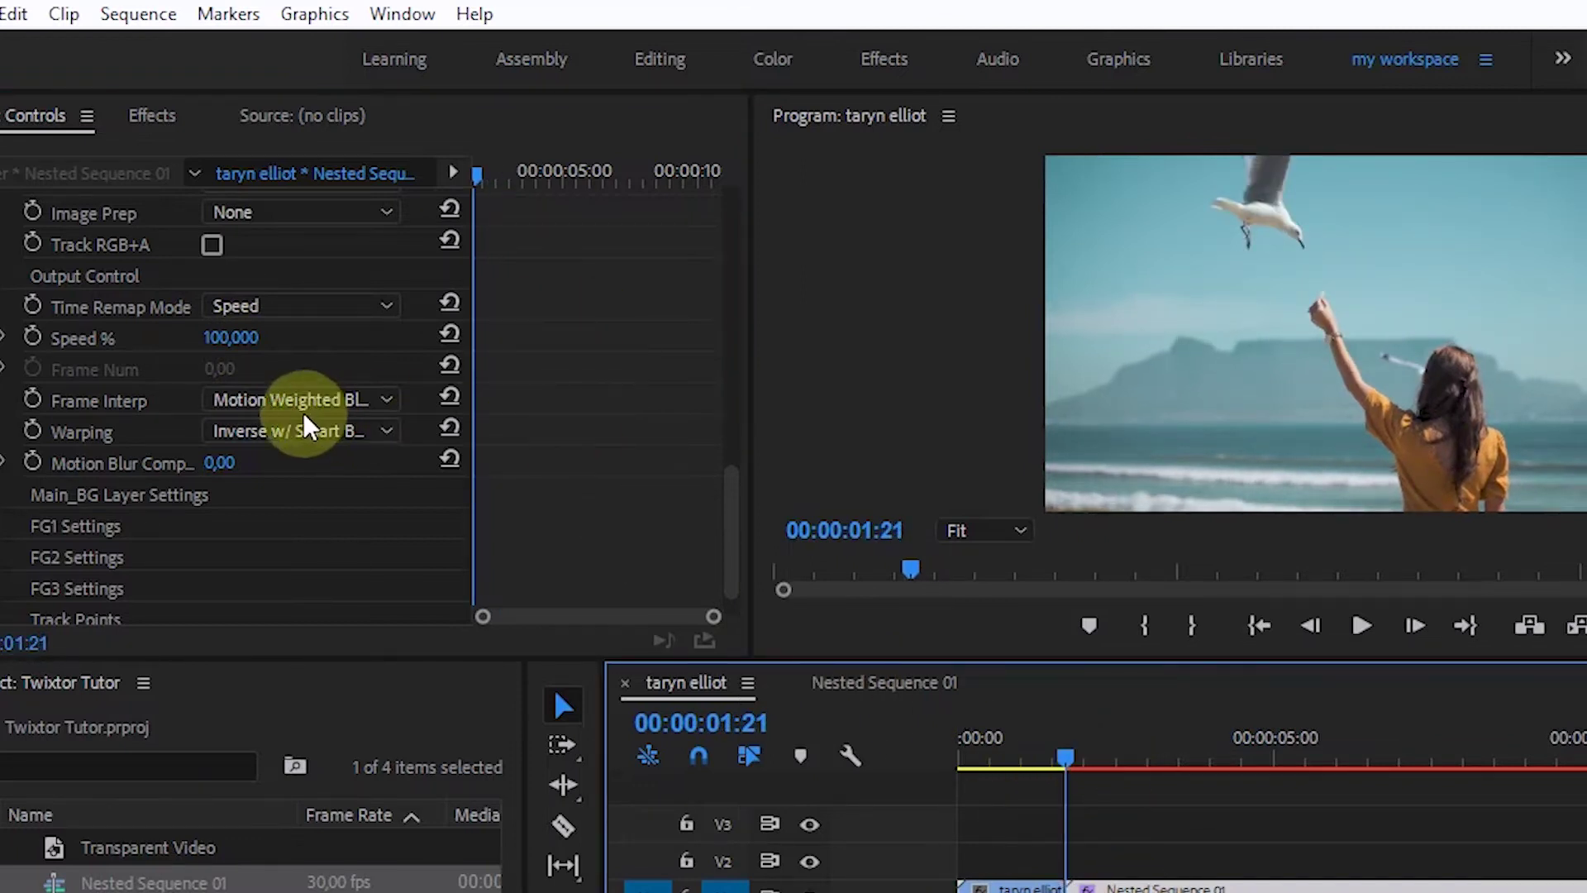
{"action": "left_click", "coordinate": [33, 339]}
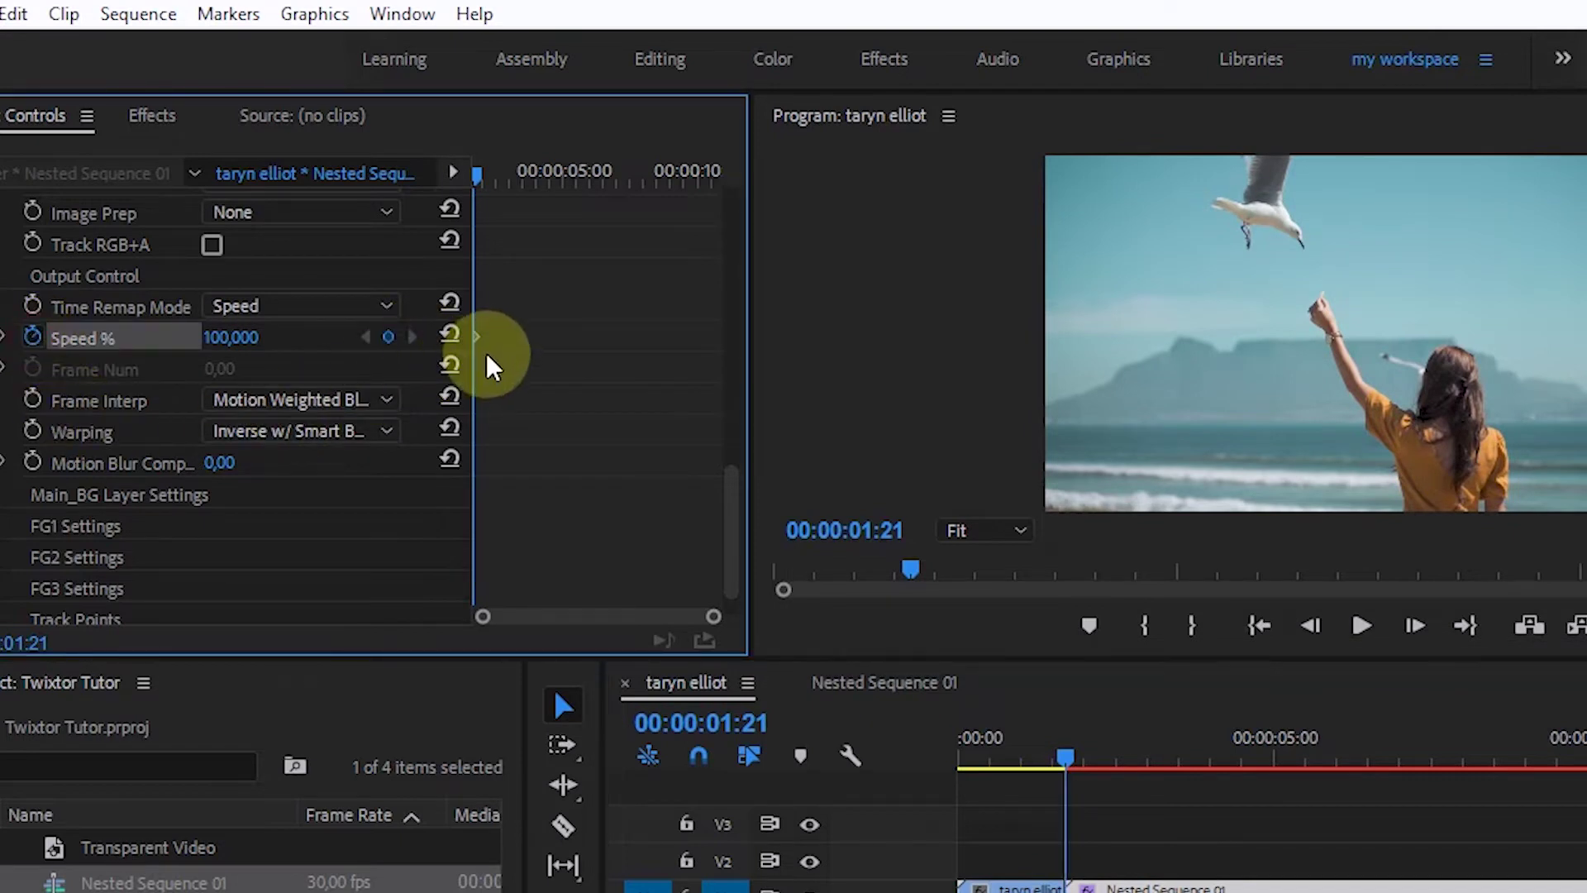
- Add a Speed % keyframe at 00:00:01:26 and set it to 20
{"action": "left_click", "coordinate": [1414, 627]}
{"action": "left_click", "coordinate": [1414, 626]}
{"action": "left_click", "coordinate": [1414, 626]}
{"action": "left_click", "coordinate": [1414, 627]}
{"action": "left_click", "coordinate": [1414, 626]}
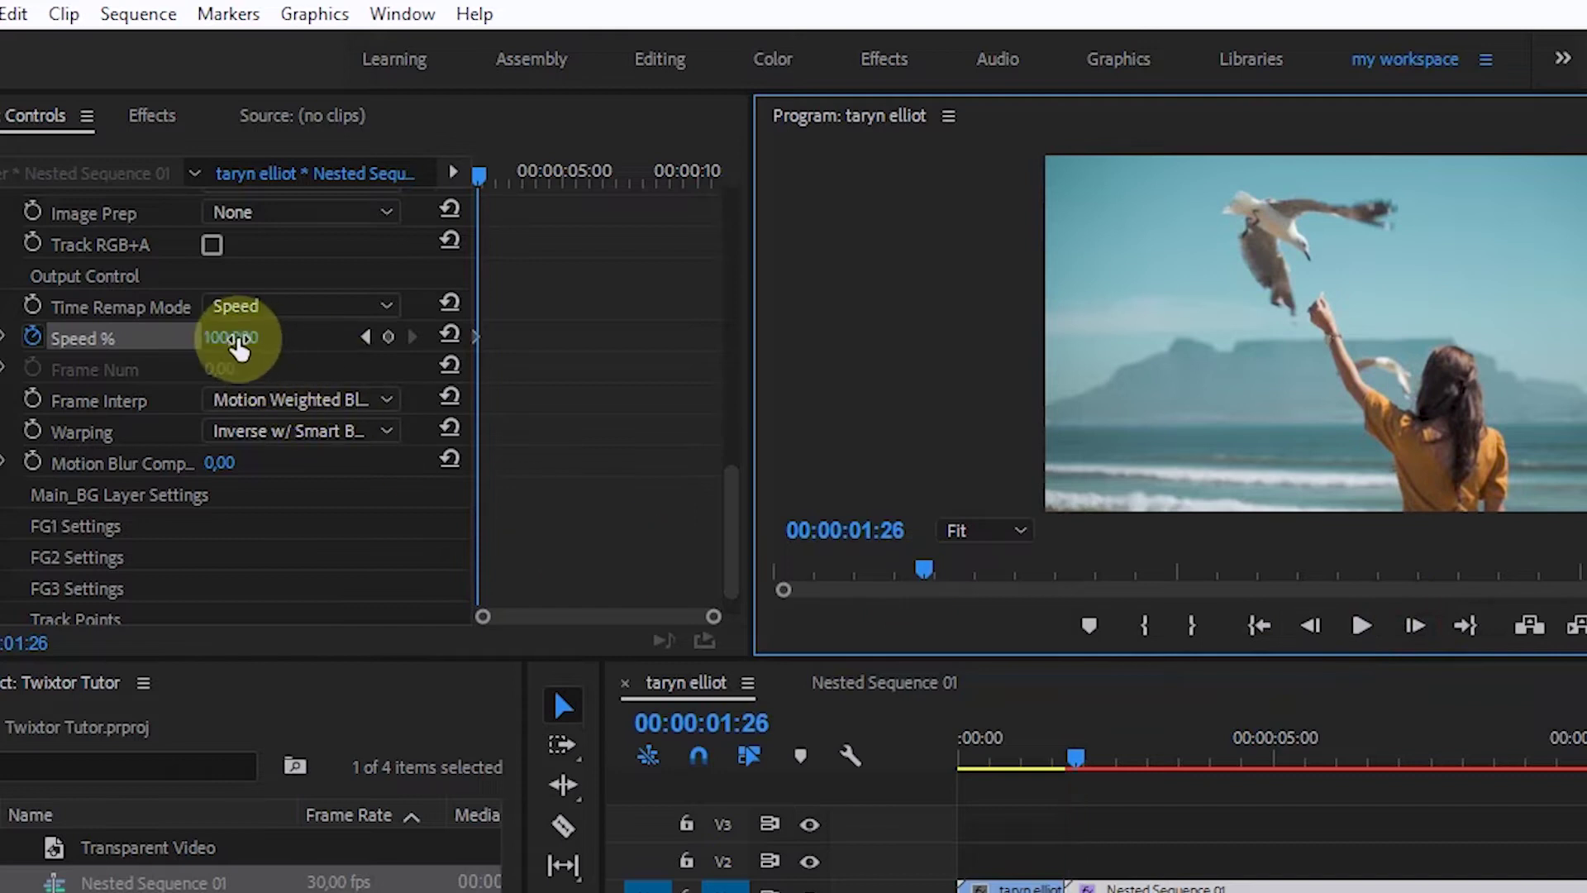
{"action": "left_click", "coordinate": [389, 337]}
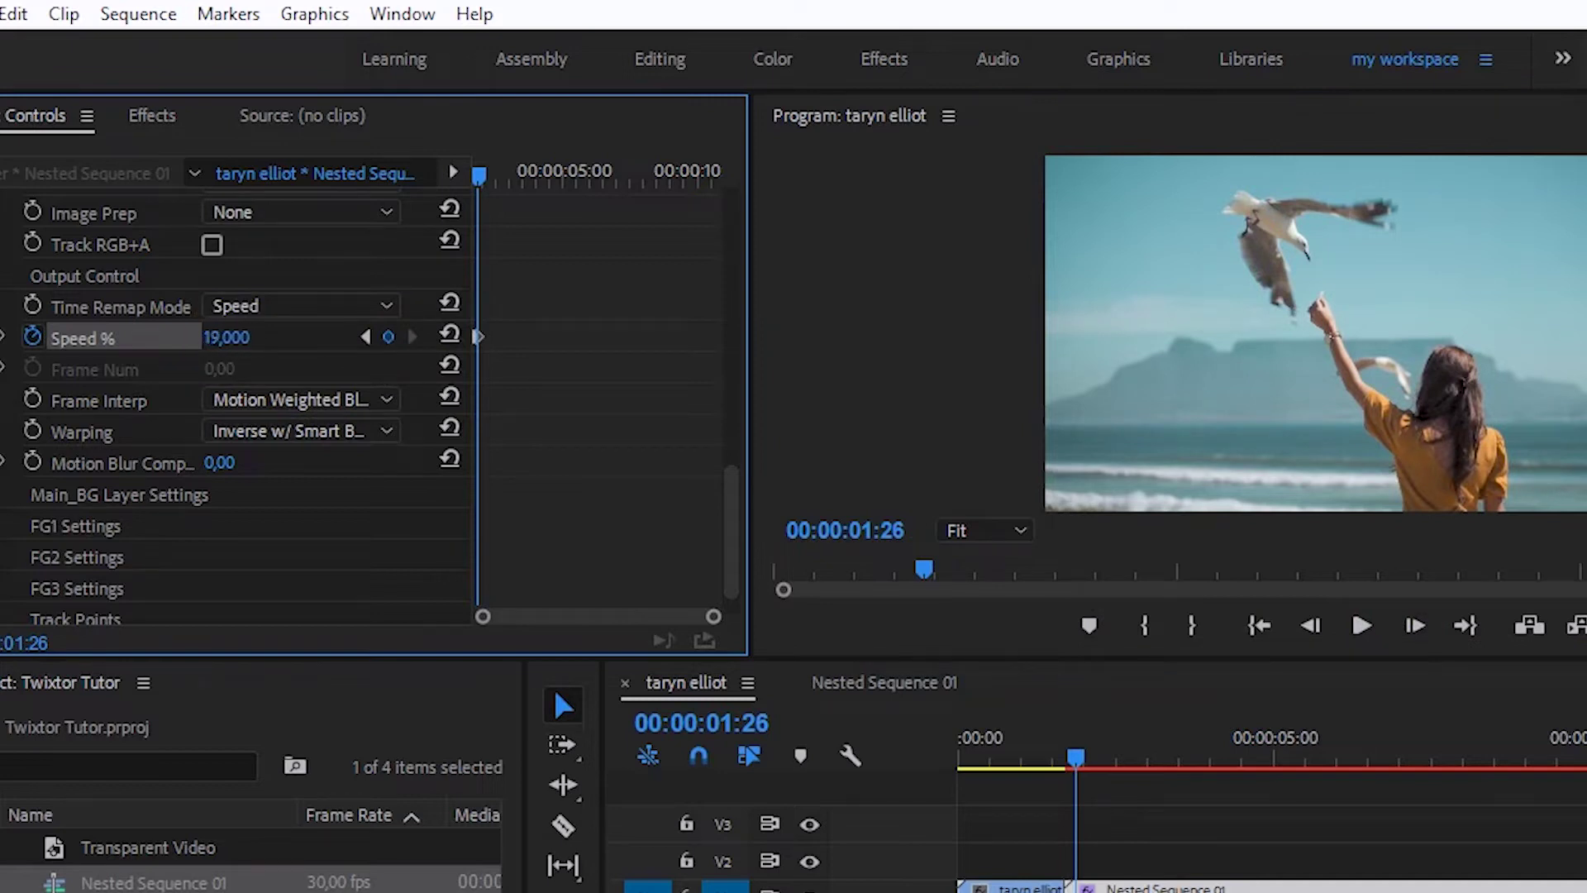
{"action": "left_click_drag", "start_coordinate": [240, 337], "coordinate": [258, 336]}
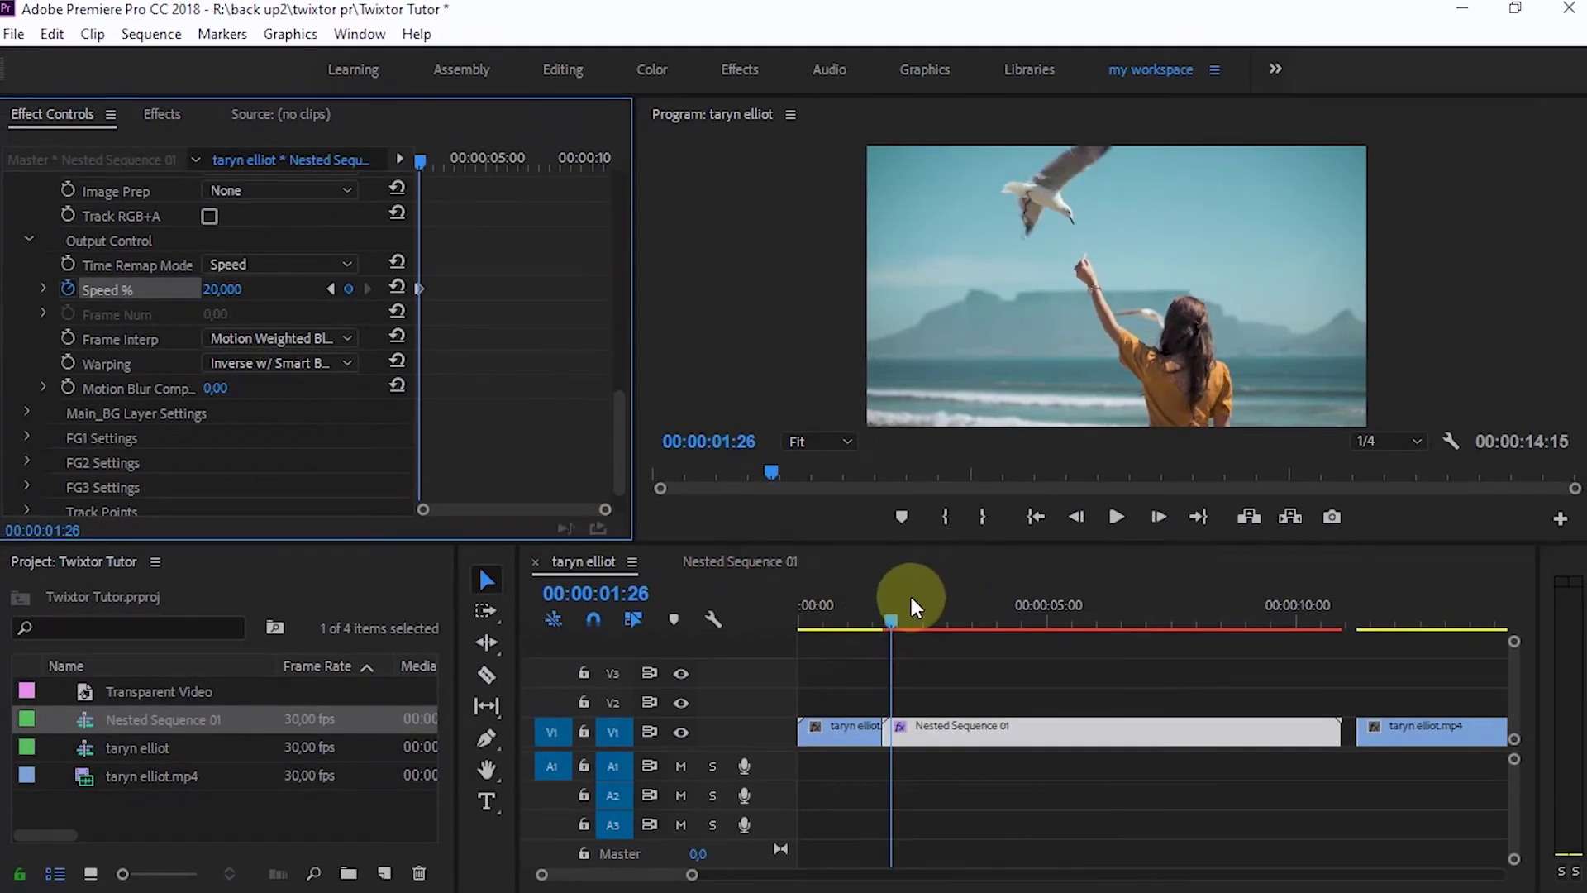
- Add a Twixtor Speed % keyframe at 00:00:06:05
{"action": "left_click_drag", "start_coordinate": [891, 618], "coordinate": [1105, 622]}
{"action": "left_click", "coordinate": [1113, 726]}
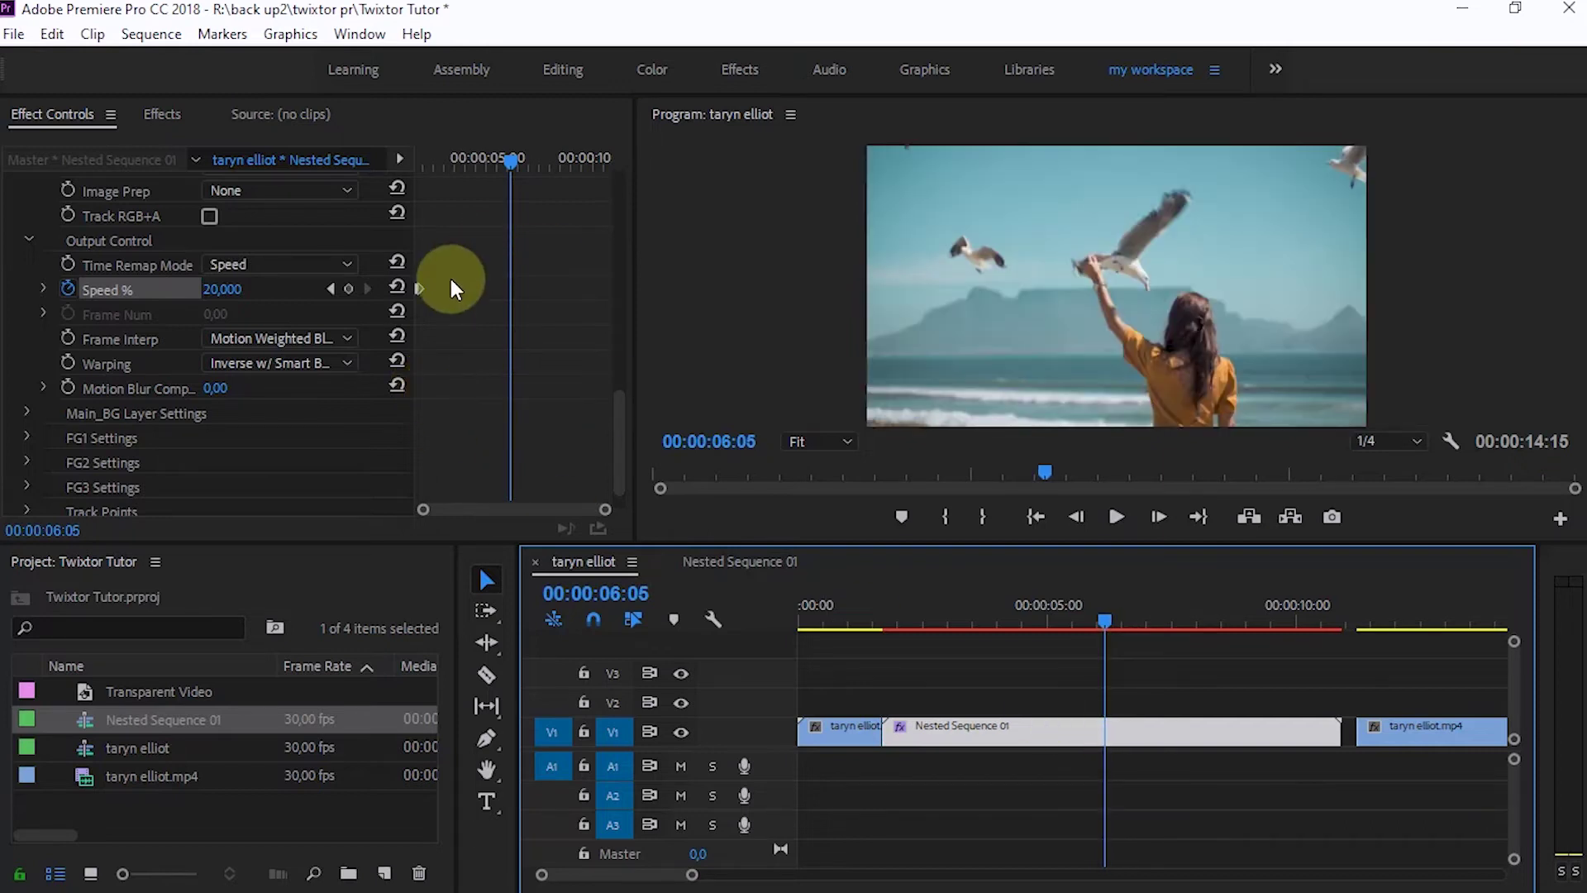
{"action": "left_click", "coordinate": [349, 289]}
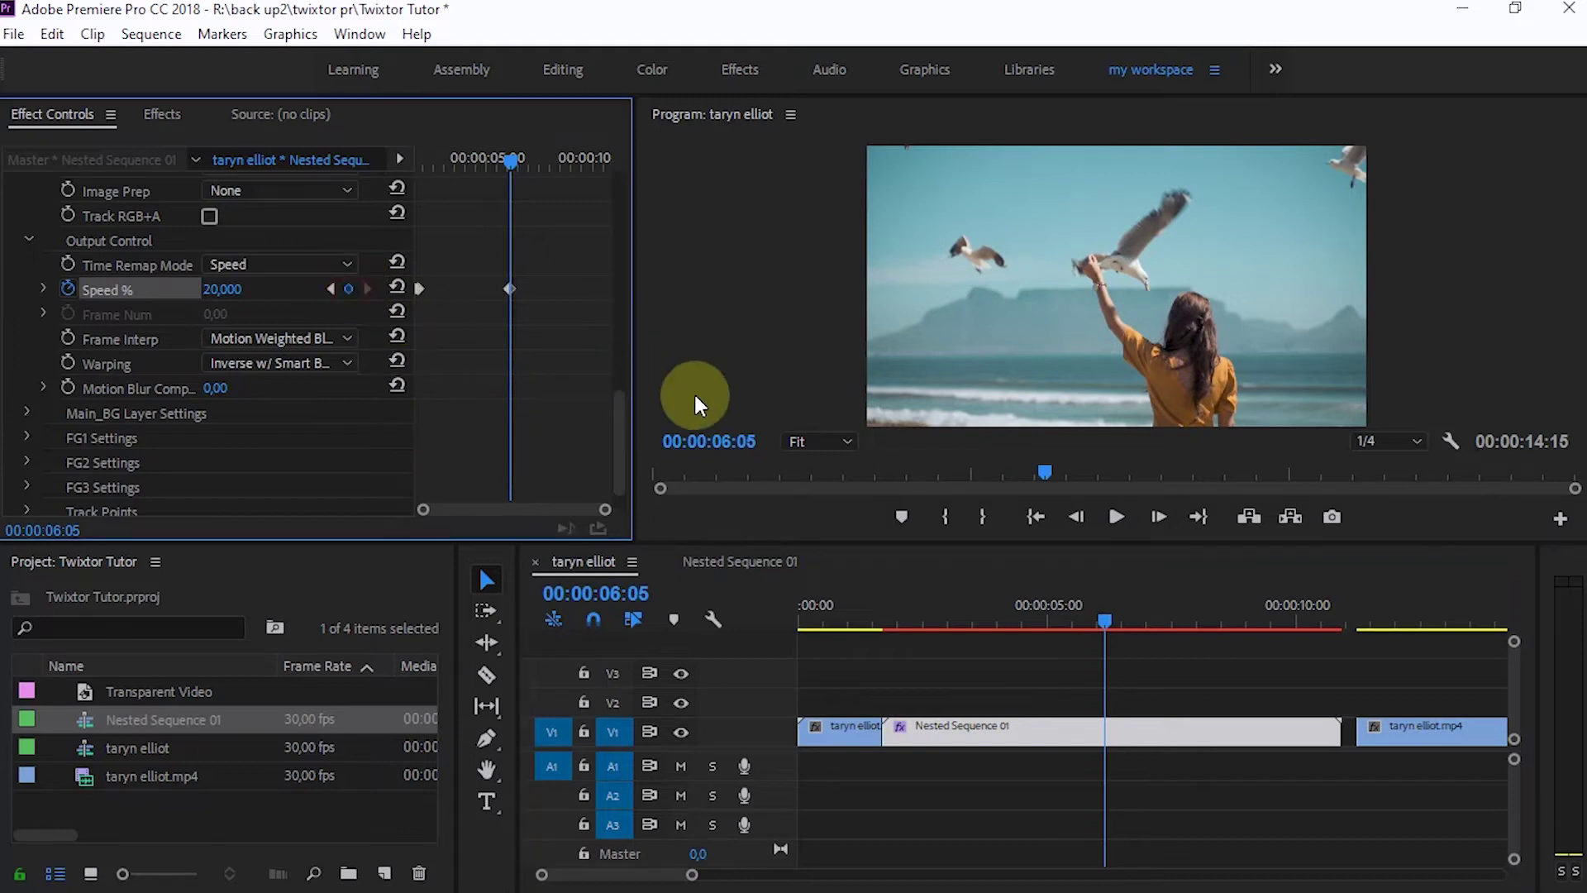
- Add a Speed % keyframe at 06:00 holding 20, then set the 06:05 keyframe to 100
{"action": "left_click", "coordinate": [1076, 517]}
{"action": "left_click", "coordinate": [1075, 517]}
{"action": "left_click", "coordinate": [1075, 518]}
{"action": "left_click", "coordinate": [1076, 517]}
{"action": "left_click", "coordinate": [1076, 518]}
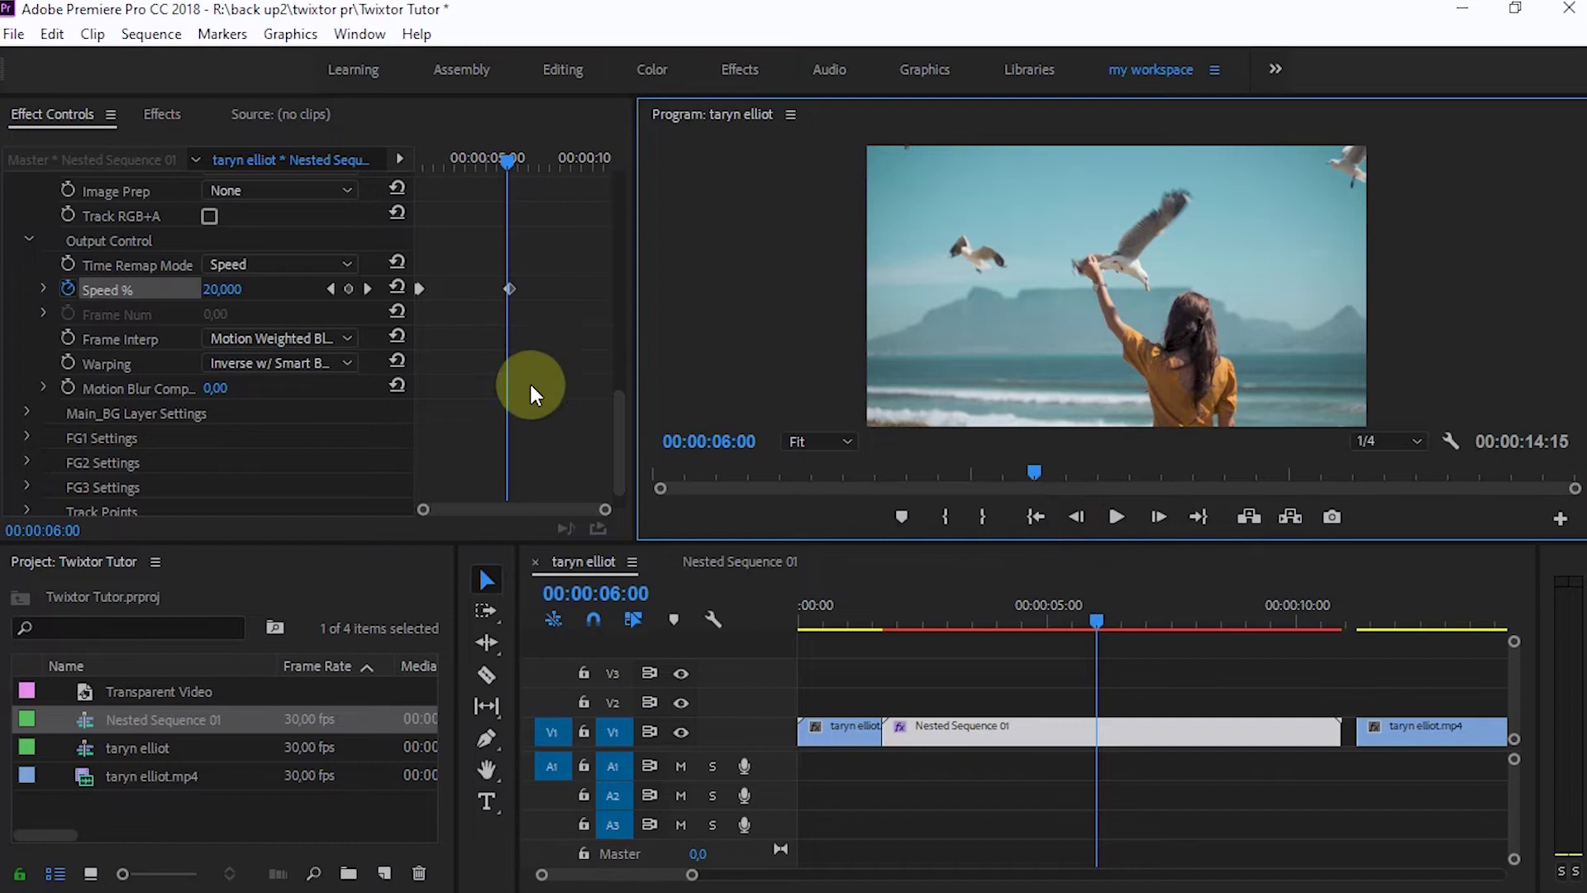
{"action": "left_click", "coordinate": [361, 293]}
{"action": "left_click_drag", "start_coordinate": [502, 174], "coordinate": [512, 162]}
{"action": "left_click_drag", "start_coordinate": [604, 513], "coordinate": [542, 521]}
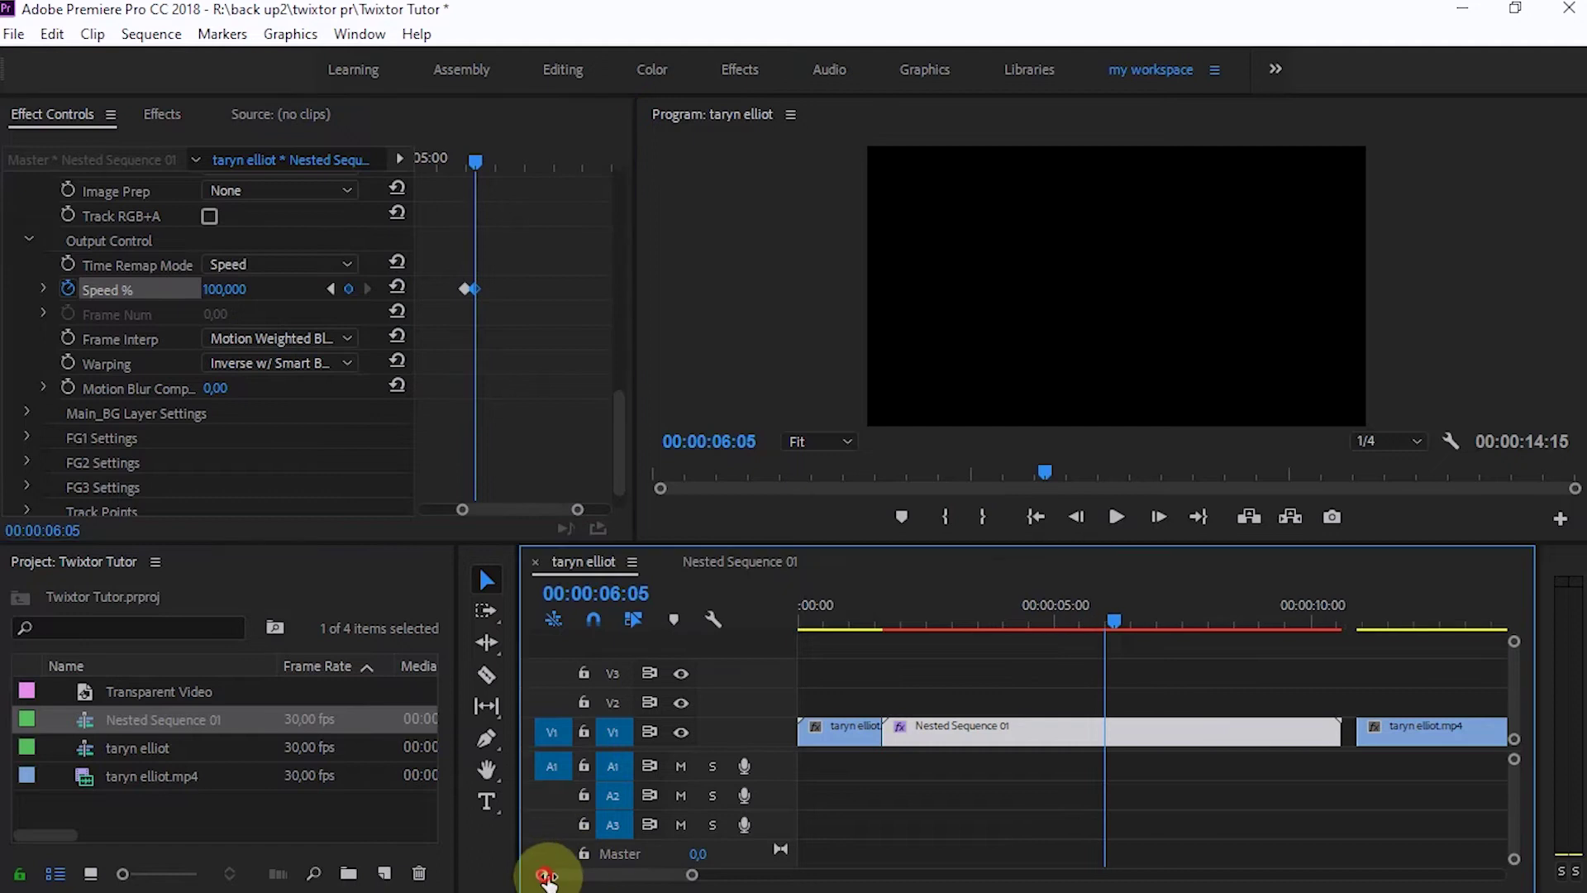
- Step frame by frame to find the speed ramp's end at 00:00:06:03
{"action": "left_click_drag", "start_coordinate": [546, 878], "coordinate": [626, 832]}
{"action": "key", "text": "j"}
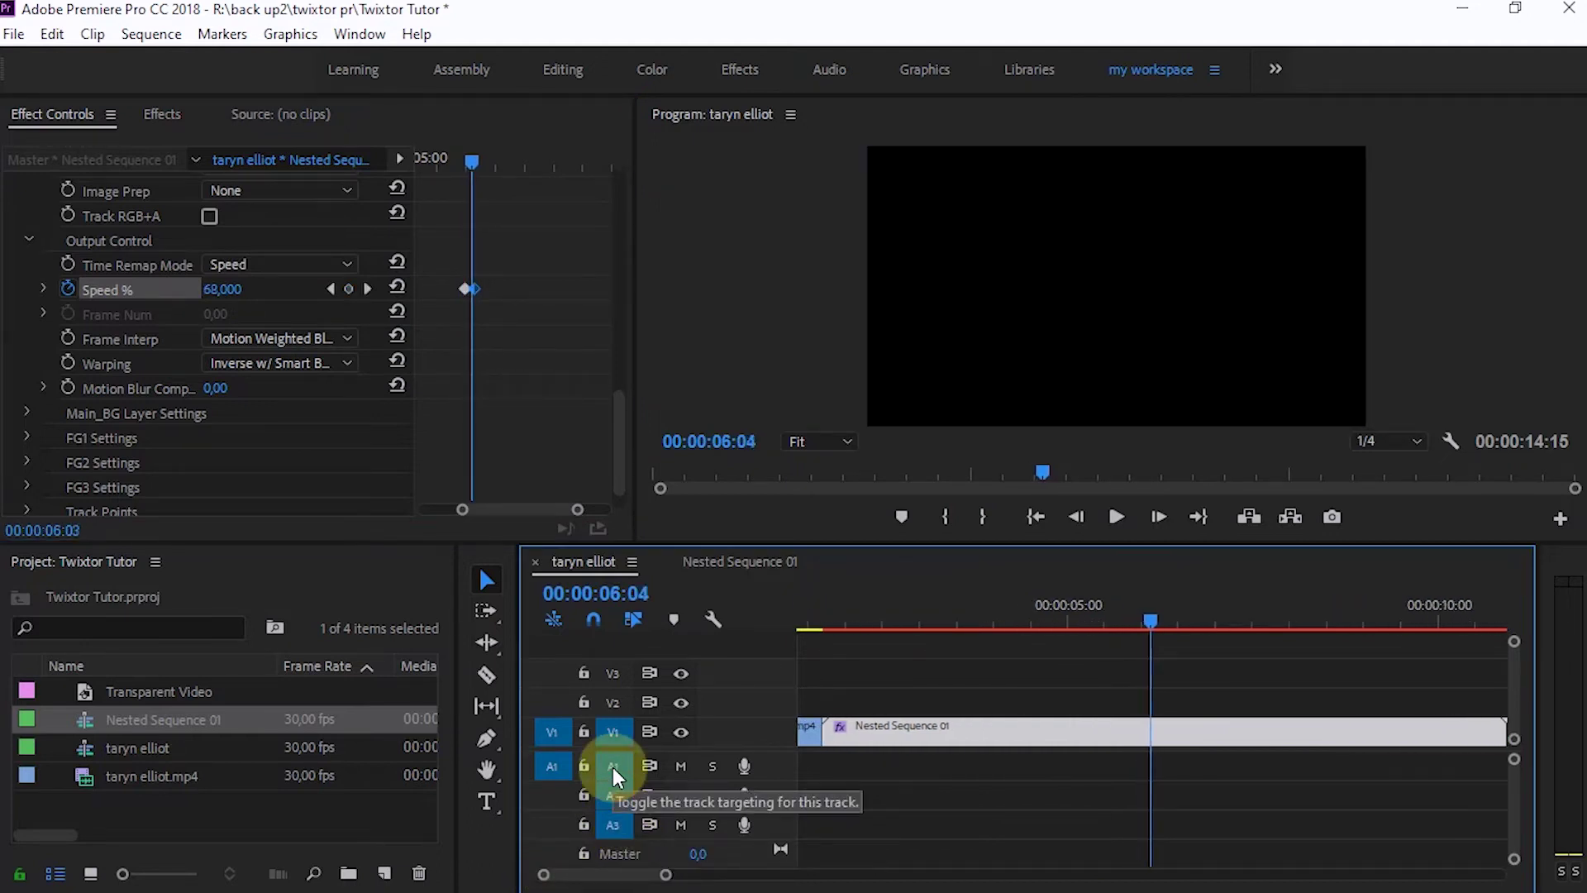
{"action": "key", "text": "Left"}
{"action": "key", "text": "Left"}
{"action": "key", "text": "Right"}
{"action": "key", "text": "Left"}
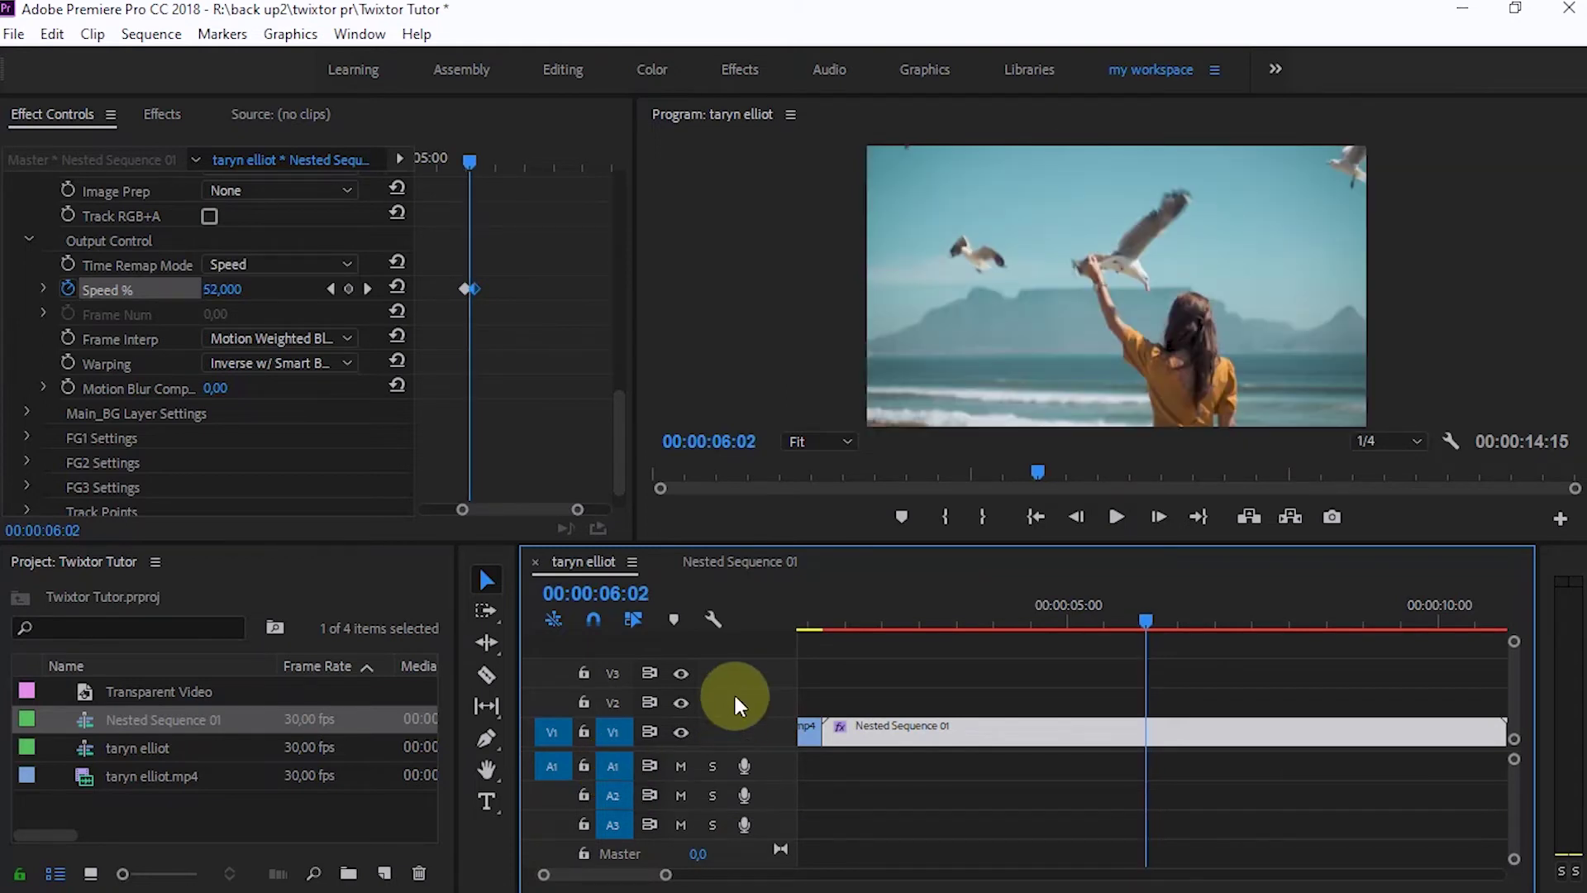
{"action": "key", "text": "Right"}
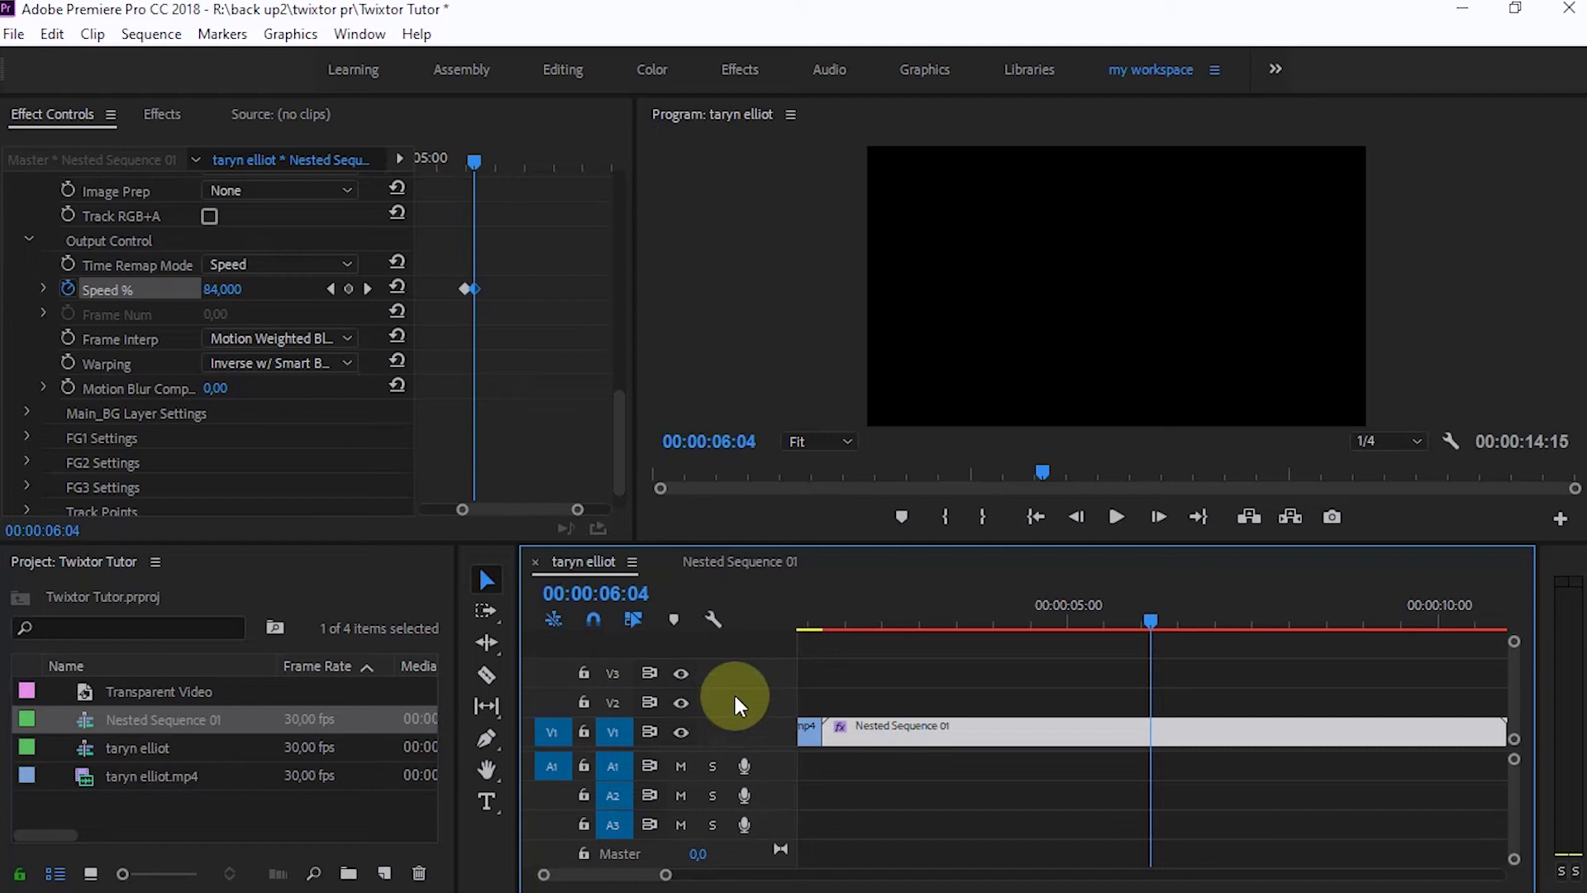
{"action": "key", "text": "Left"}
{"action": "key", "text": "Right"}
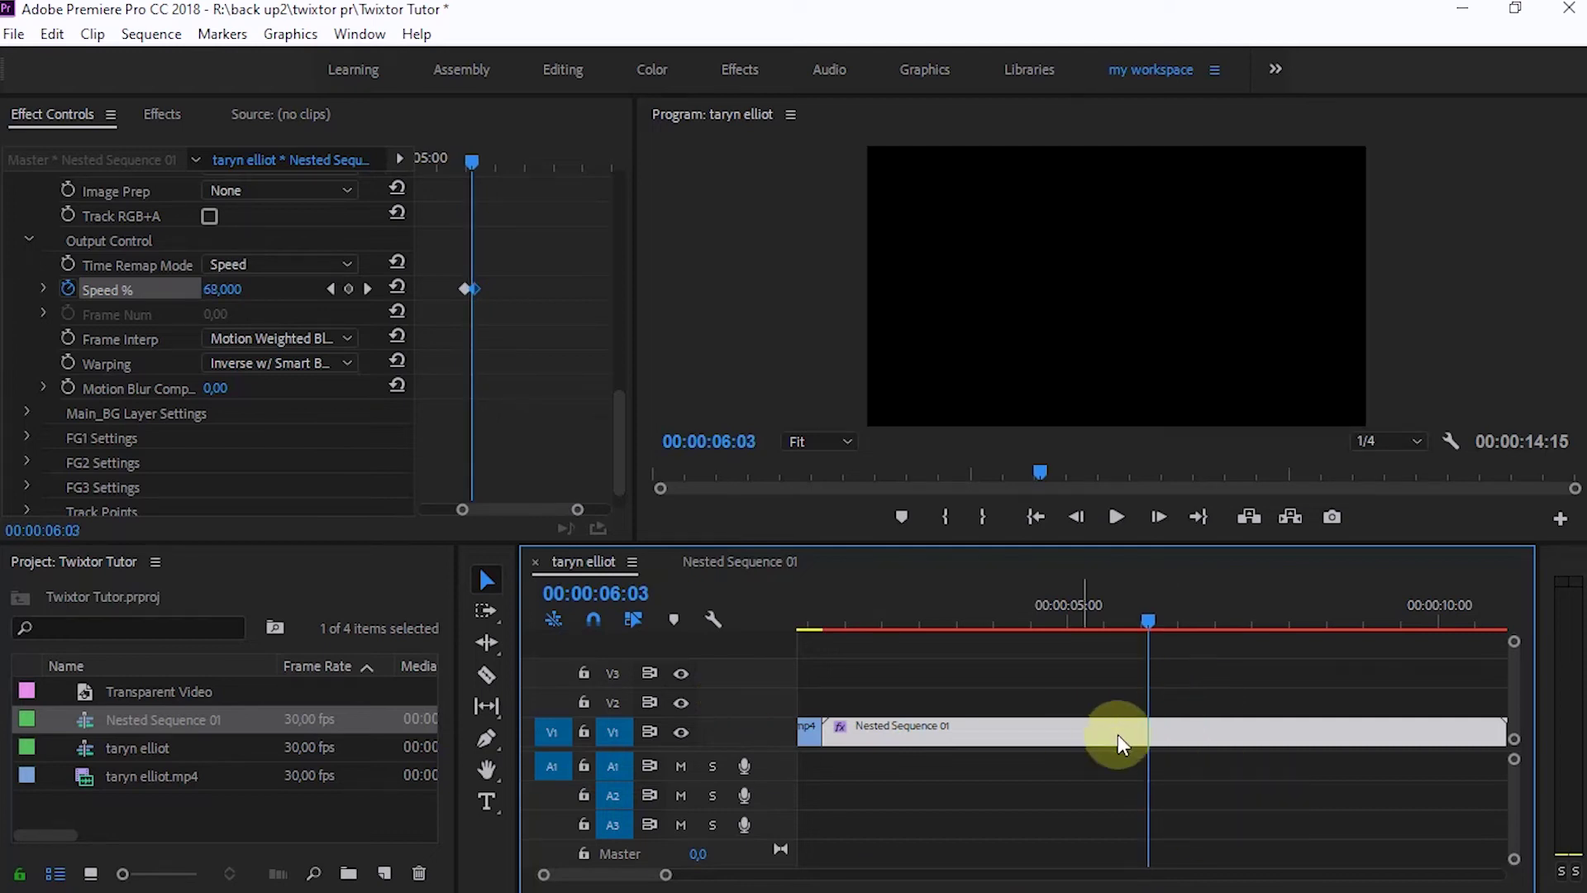
- Split Nested Sequence 01 at 06:03, delete the right half, and butt taryn elliot.mp4 against it
{"action": "left_click", "coordinate": [487, 674]}
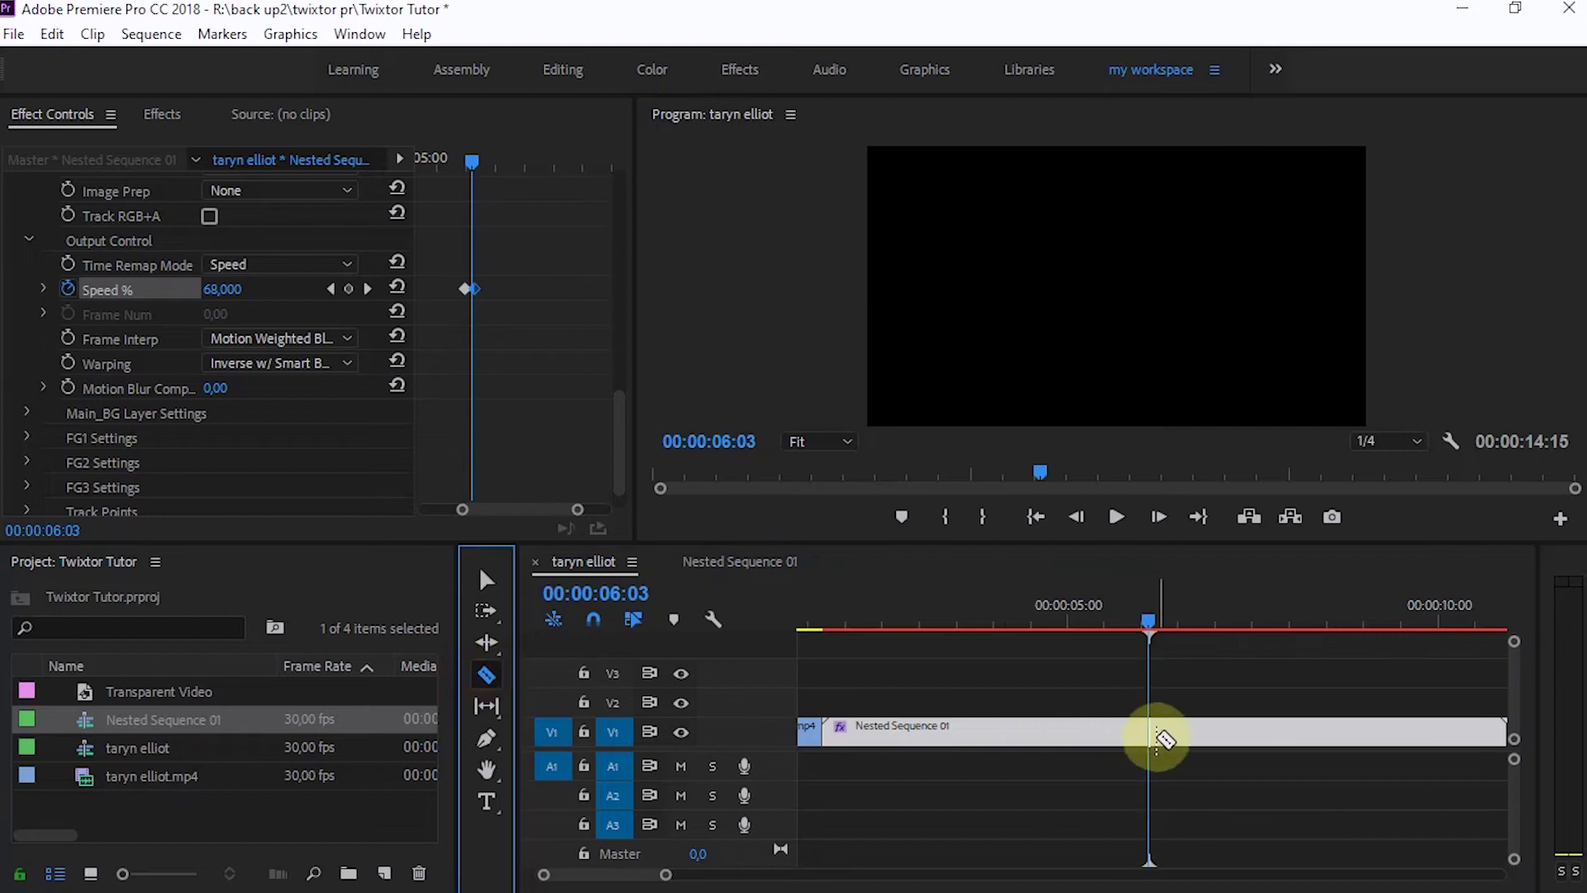
{"action": "left_click", "coordinate": [1155, 739]}
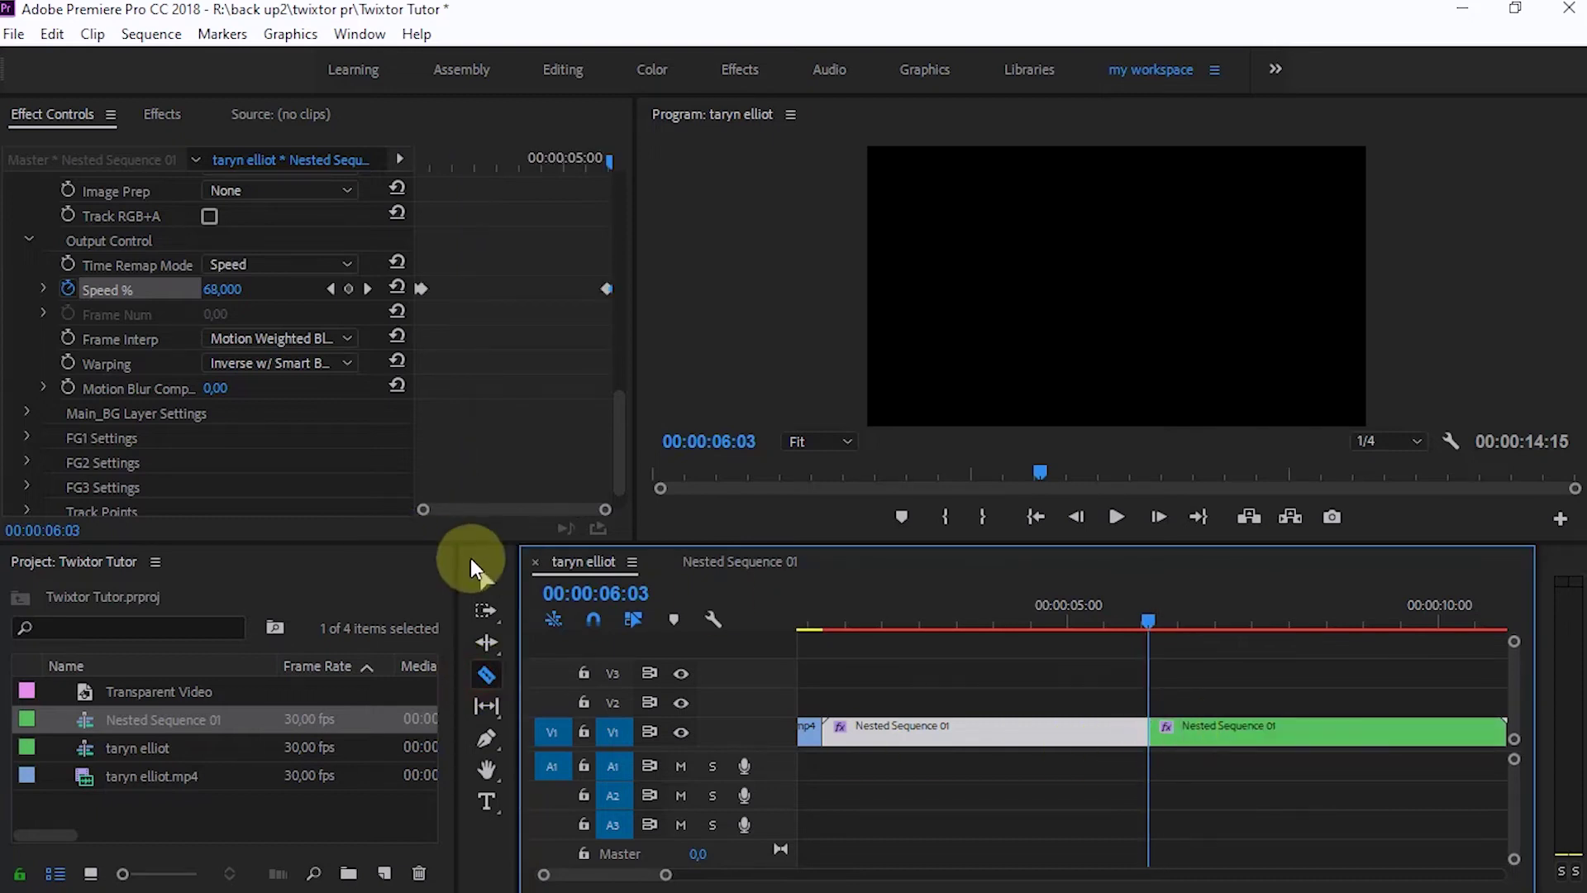
{"action": "left_click", "coordinate": [485, 578]}
{"action": "left_click", "coordinate": [1225, 729]}
{"action": "key", "text": "Delete"}
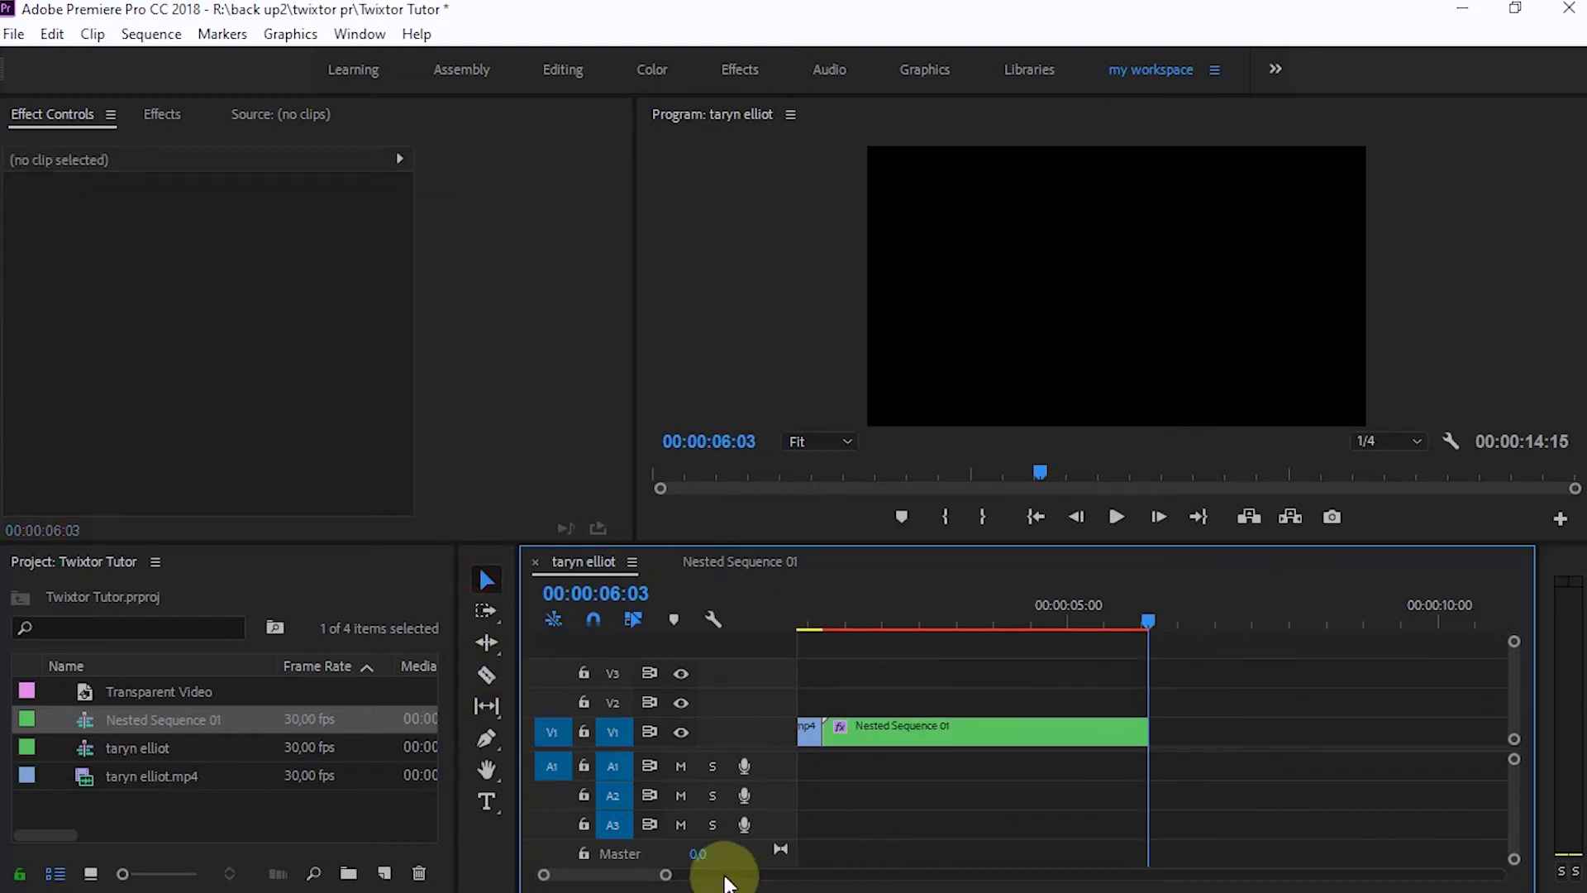
{"action": "left_click_drag", "start_coordinate": [694, 864], "coordinate": [850, 874]}
{"action": "left_click_drag", "start_coordinate": [943, 744], "coordinate": [901, 748]}
- Check the new cut and play the sequence back from about two seconds in
{"action": "left_click_drag", "start_coordinate": [543, 874], "coordinate": [720, 874]}
{"action": "key", "text": "Left"}
{"action": "left_click", "coordinate": [876, 611]}
{"action": "key", "text": "space"}
{"action": "left_click", "coordinate": [885, 616]}
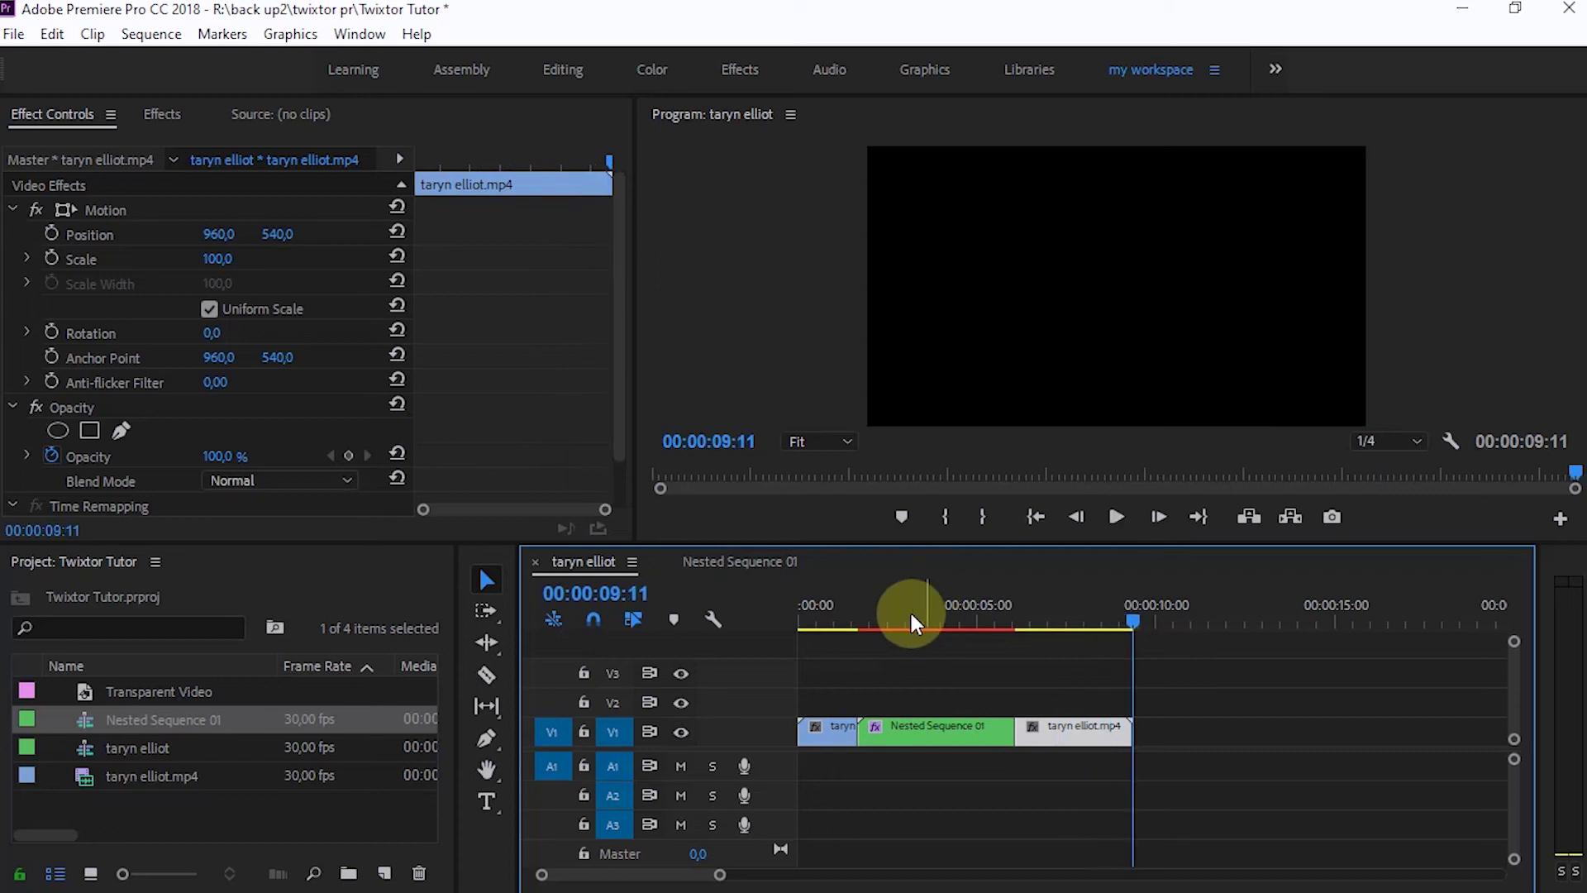
- Render the taryn elliot sequence In to Out and play back the slowed seagull section
{"action": "key", "text": "space"}
{"action": "left_click", "coordinate": [984, 757]}
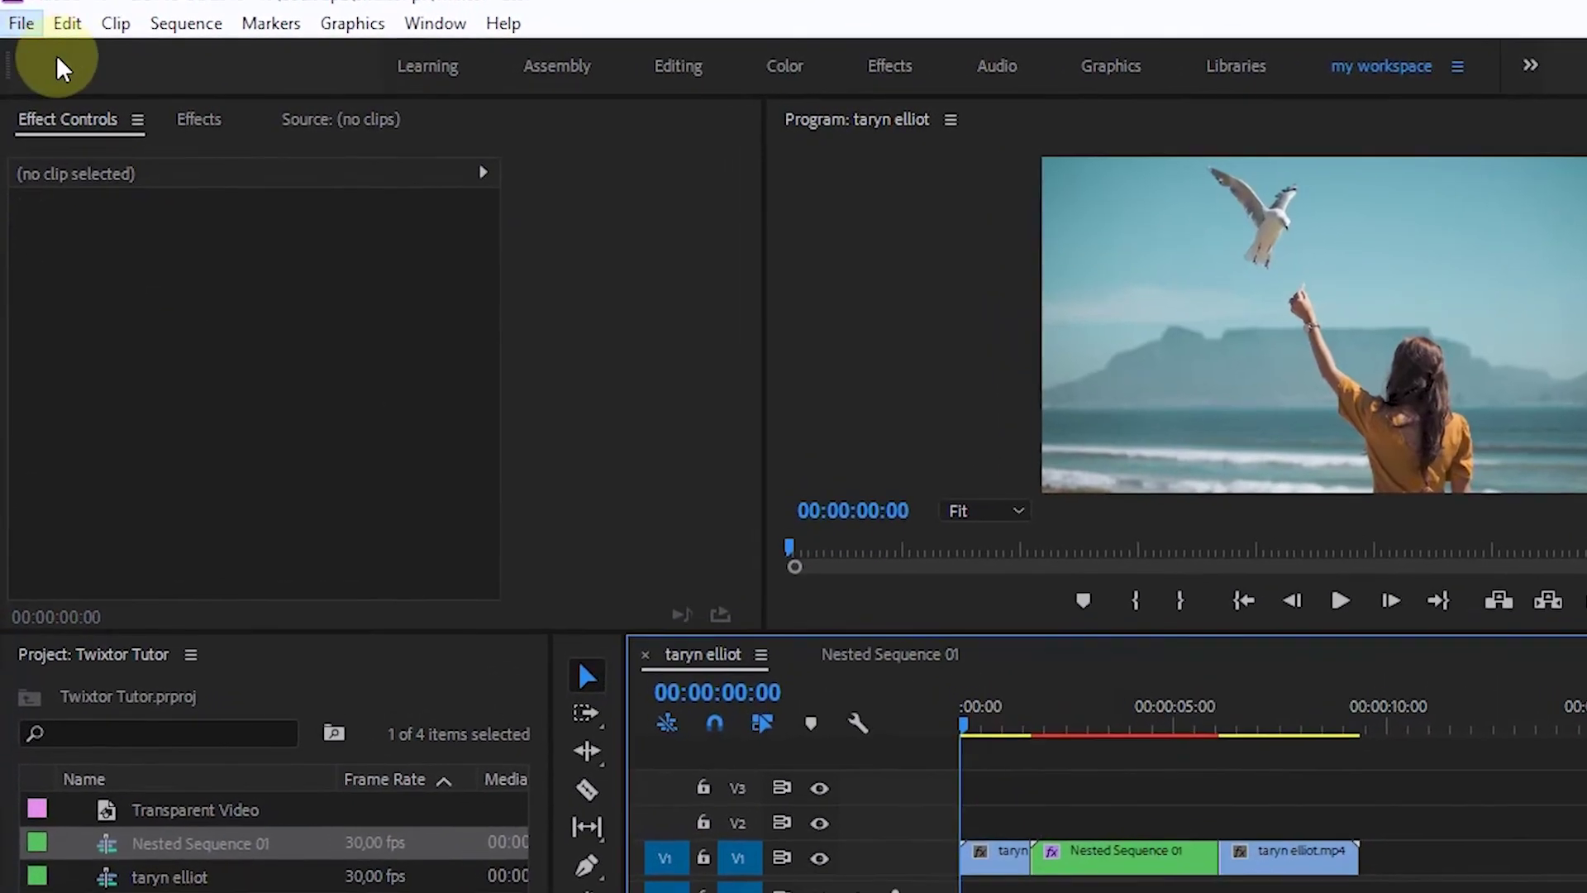
{"action": "left_click", "coordinate": [63, 30]}
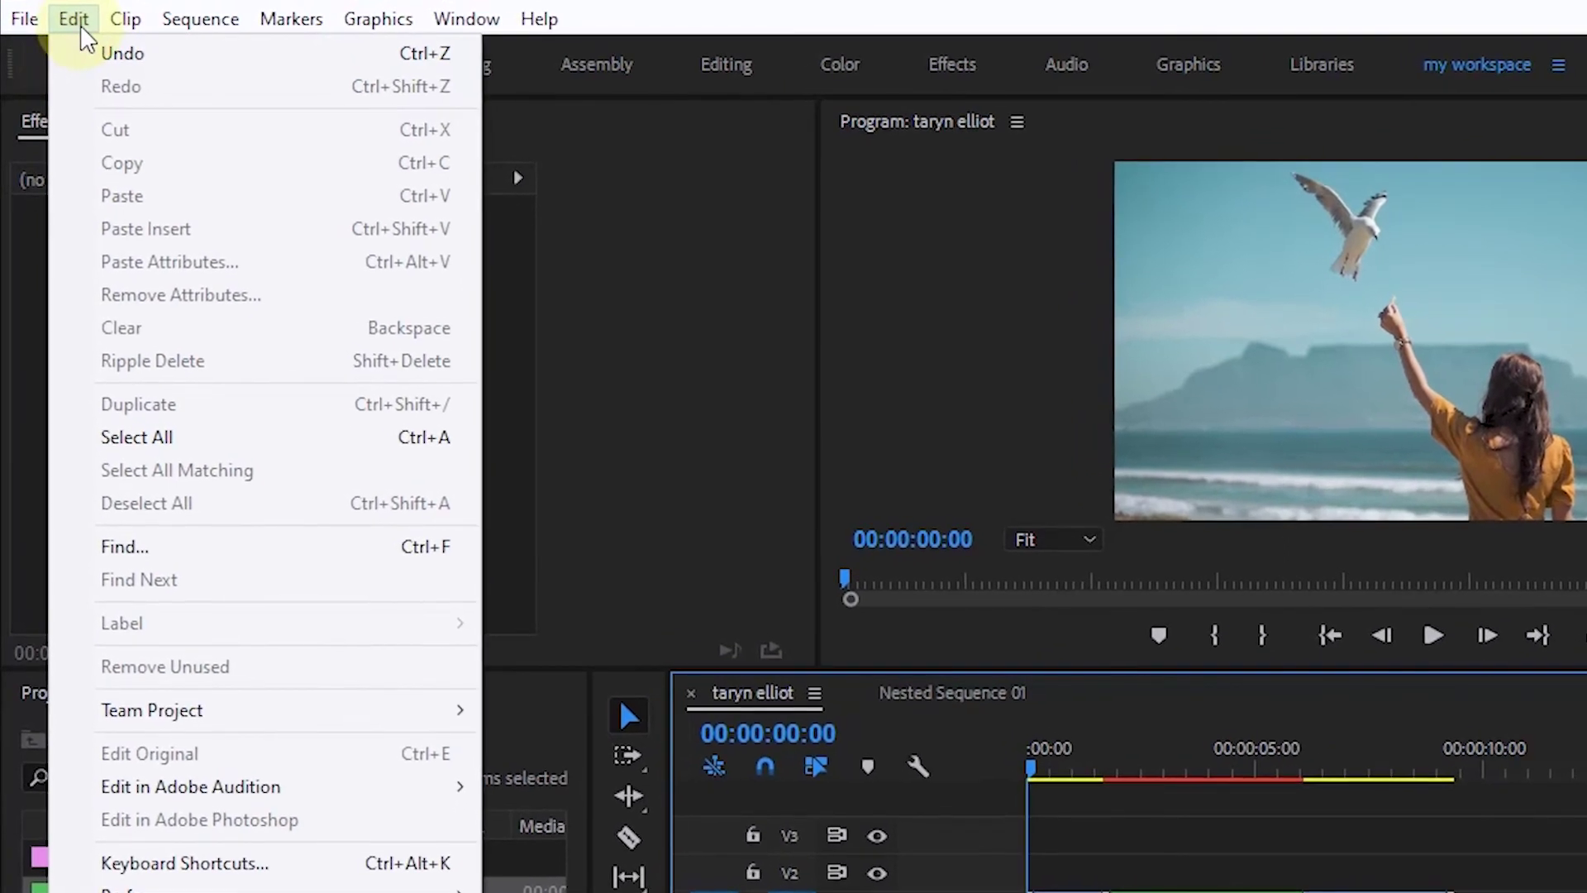
{"action": "mouse_move", "coordinate": [124, 31]}
{"action": "mouse_move", "coordinate": [180, 18]}
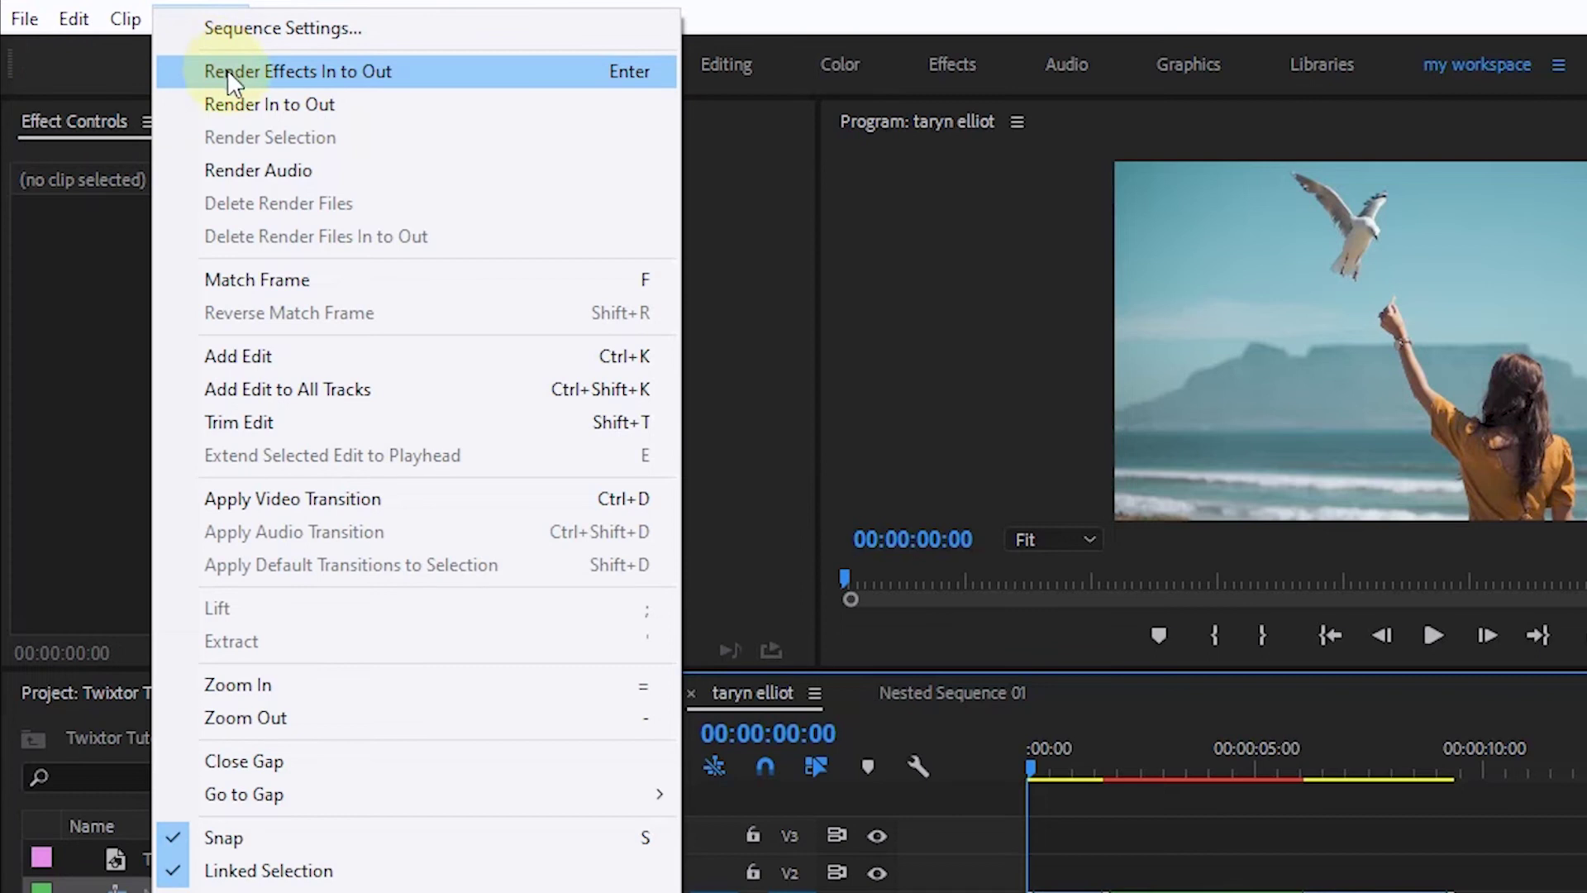
{"action": "left_click", "coordinate": [234, 99]}
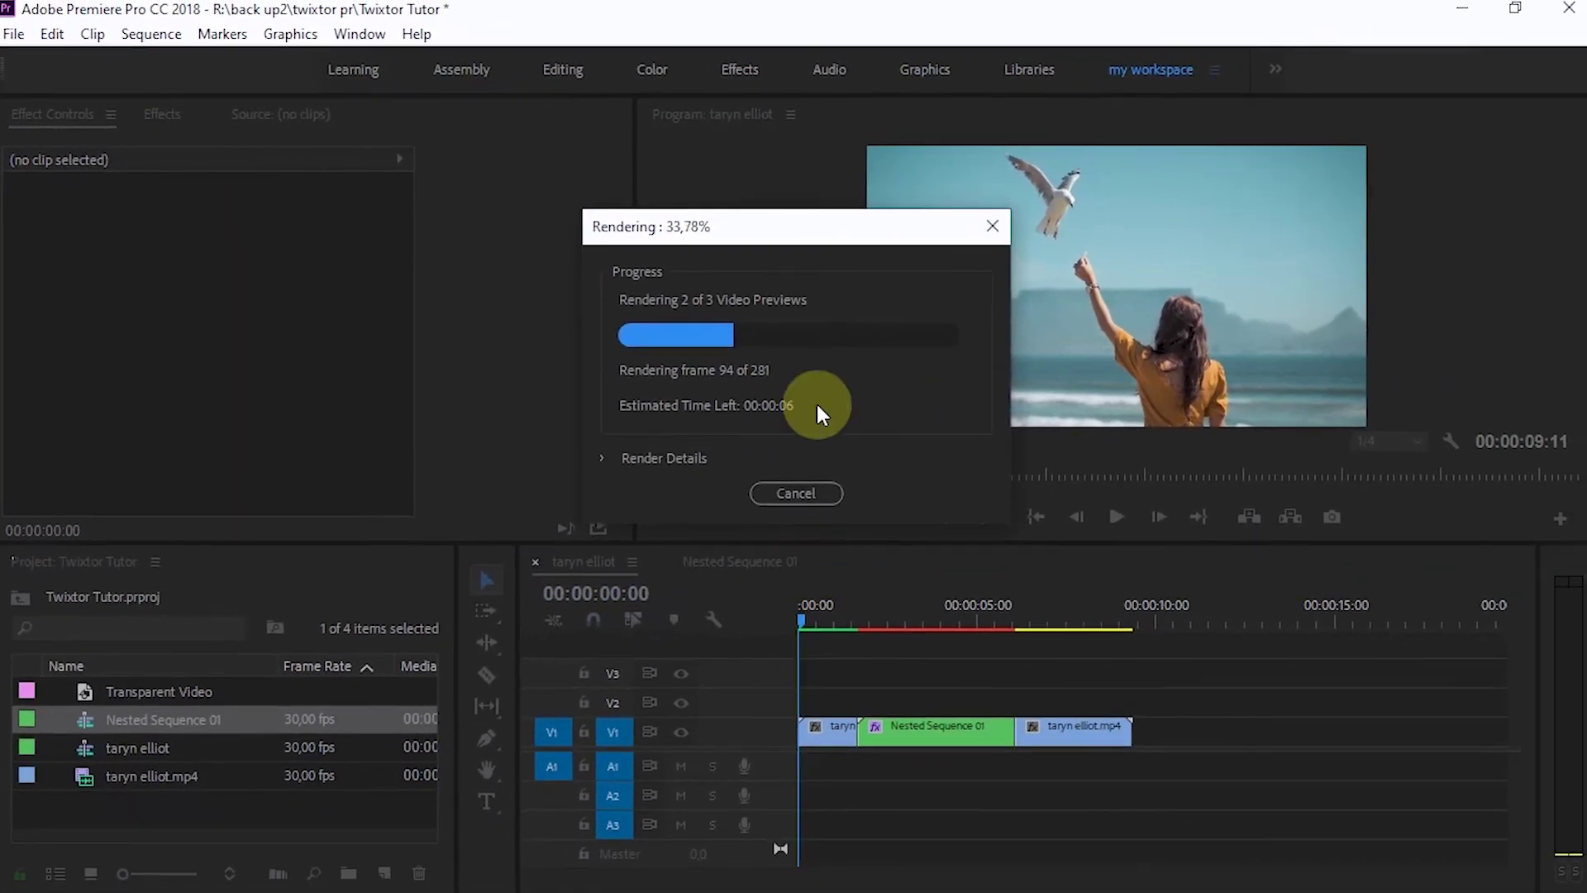
{"action": "left_click", "coordinate": [1110, 536]}
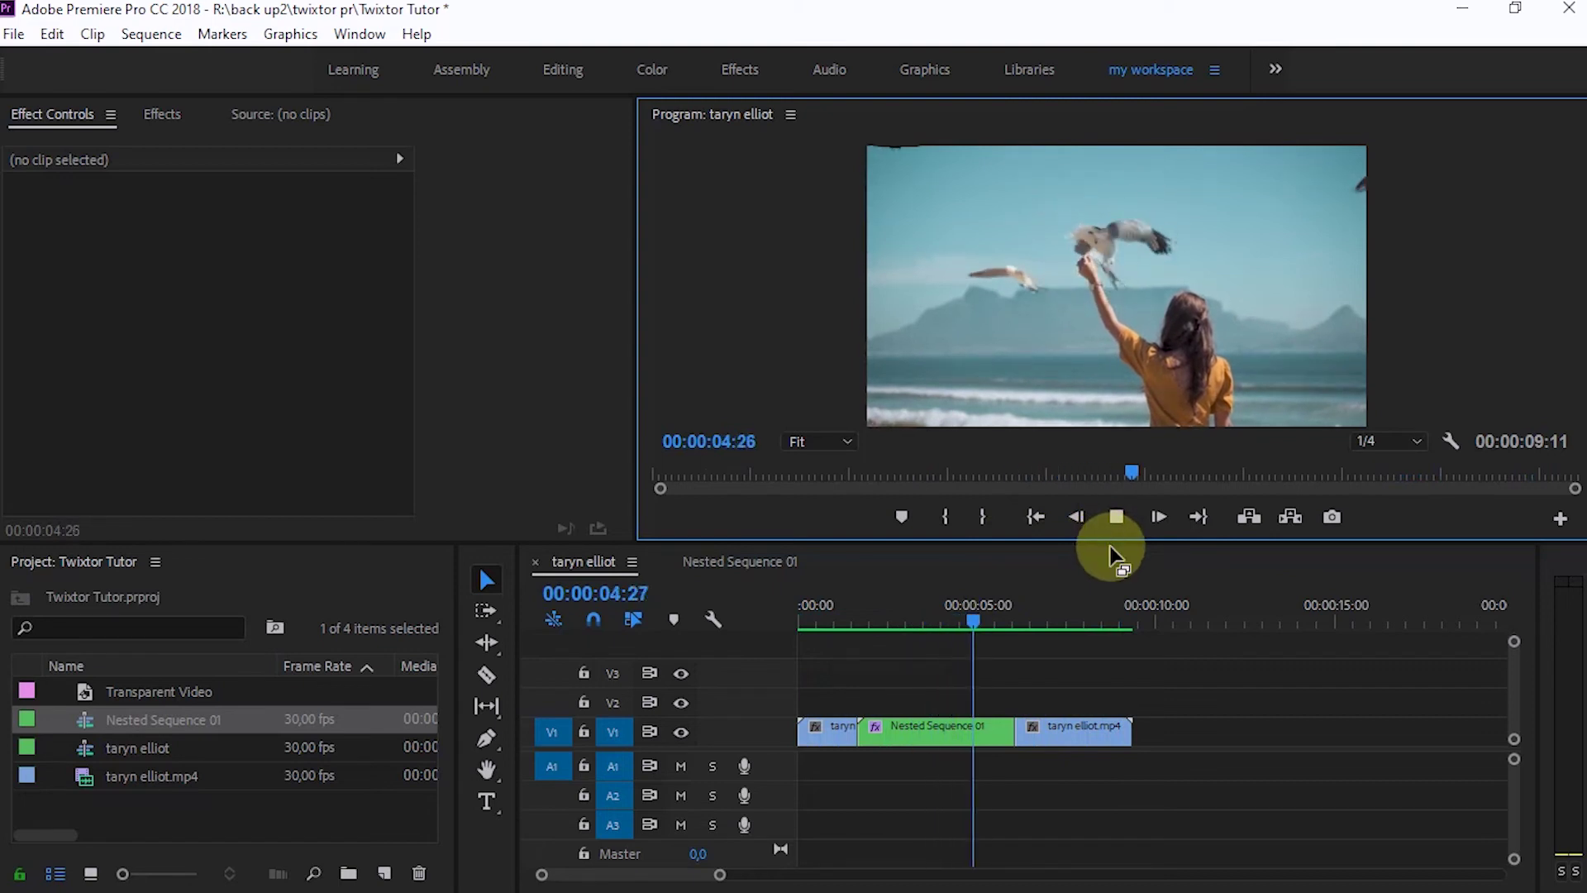
- Scrub back through the slowed section, select Nested Sequence 01, and reach Twixtor's Output Control
{"action": "left_click", "coordinate": [952, 624]}
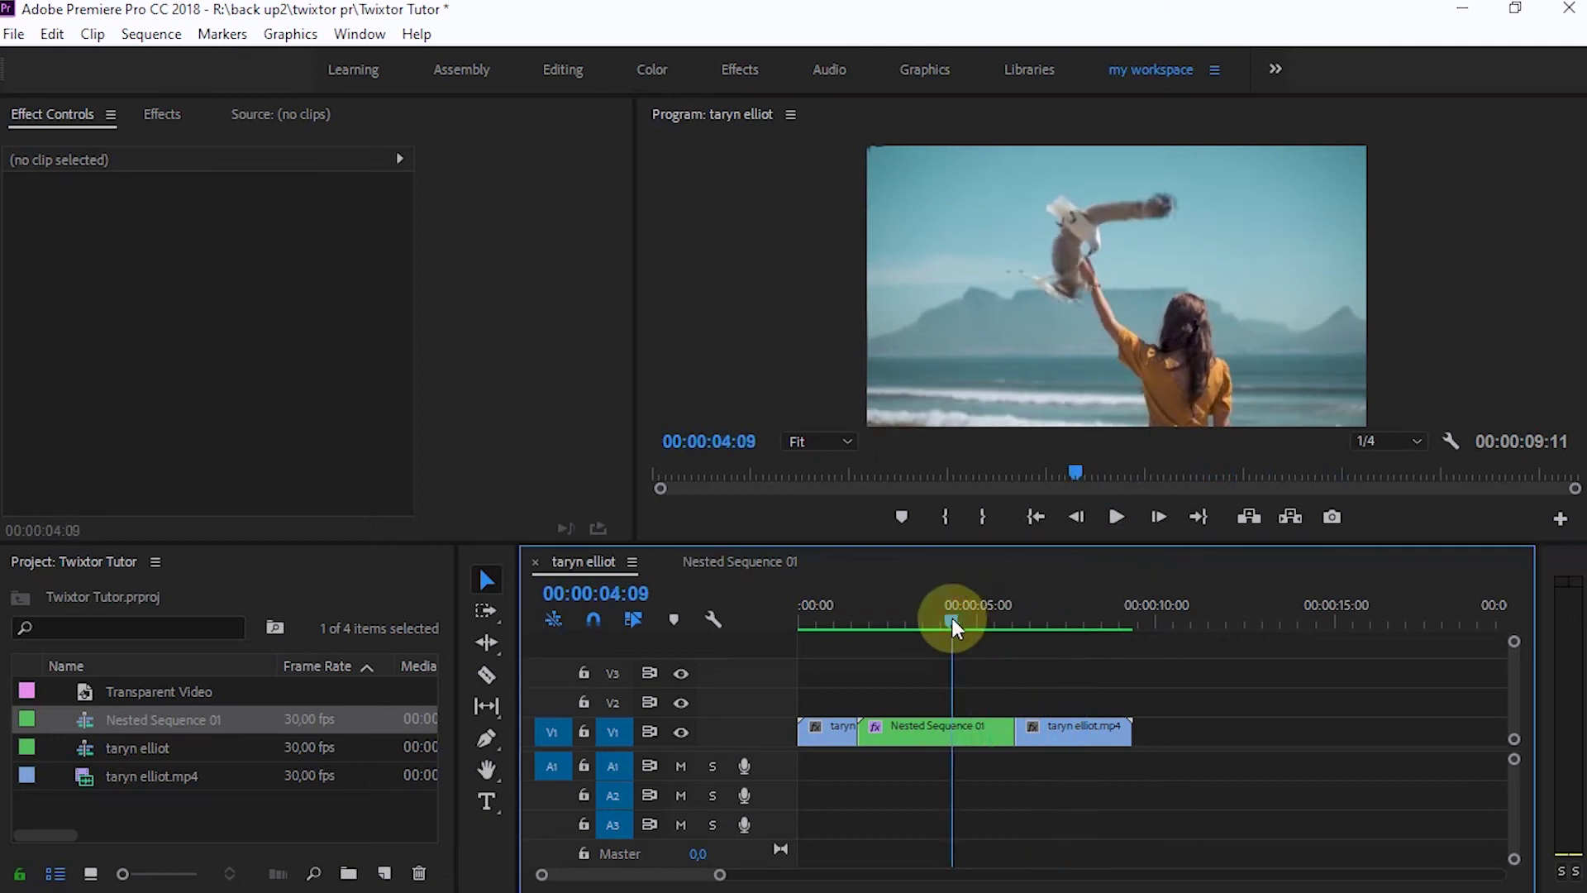
{"action": "left_click_drag", "start_coordinate": [953, 626], "coordinate": [922, 628]}
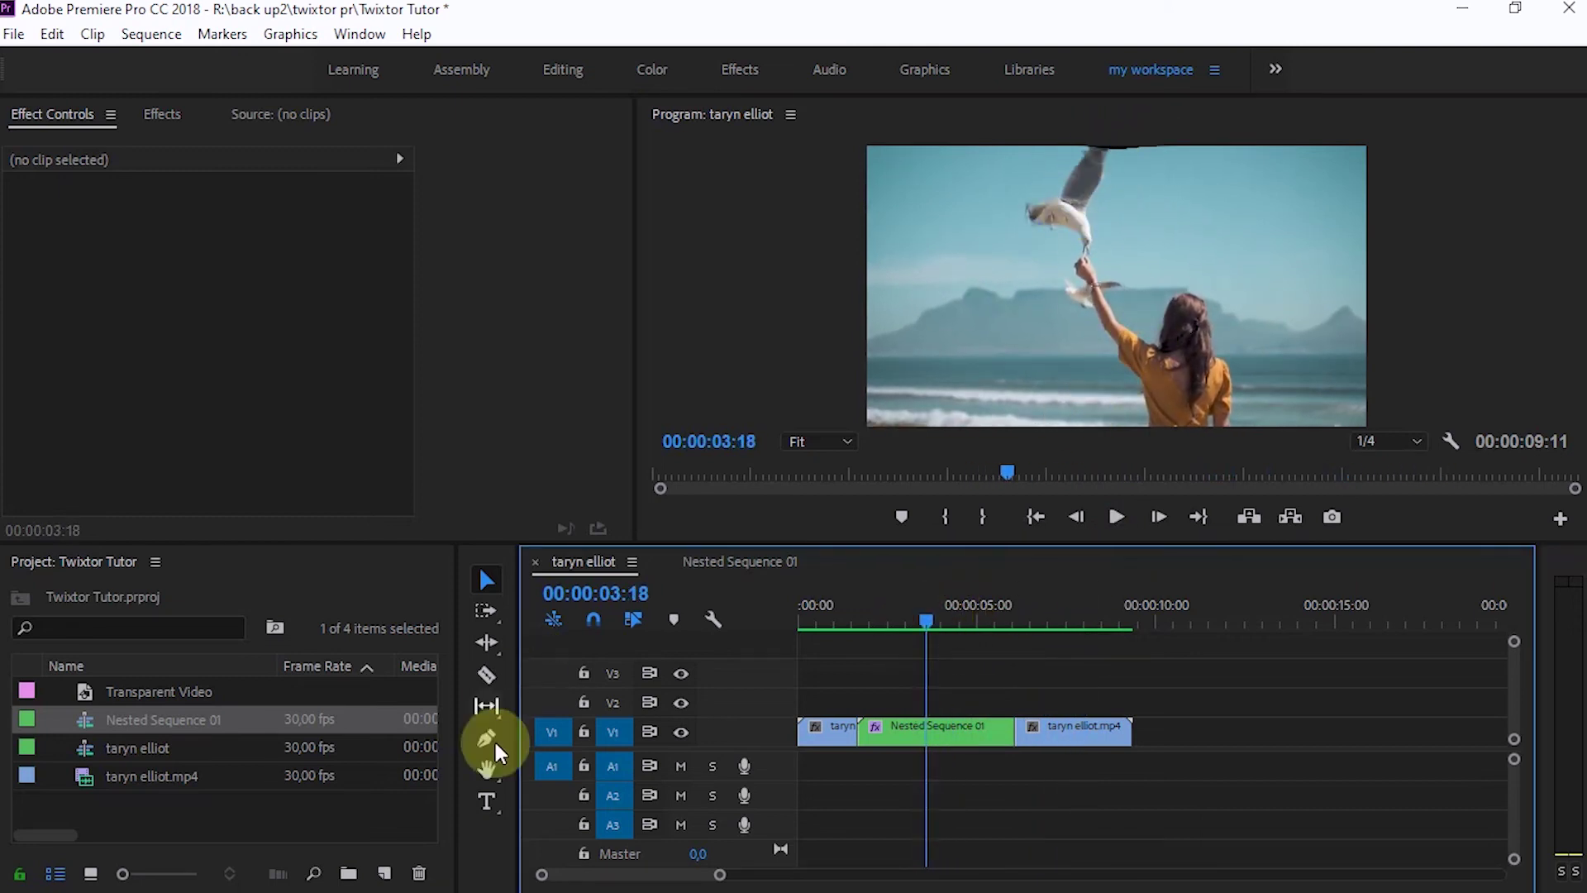
{"action": "left_click", "coordinate": [907, 742]}
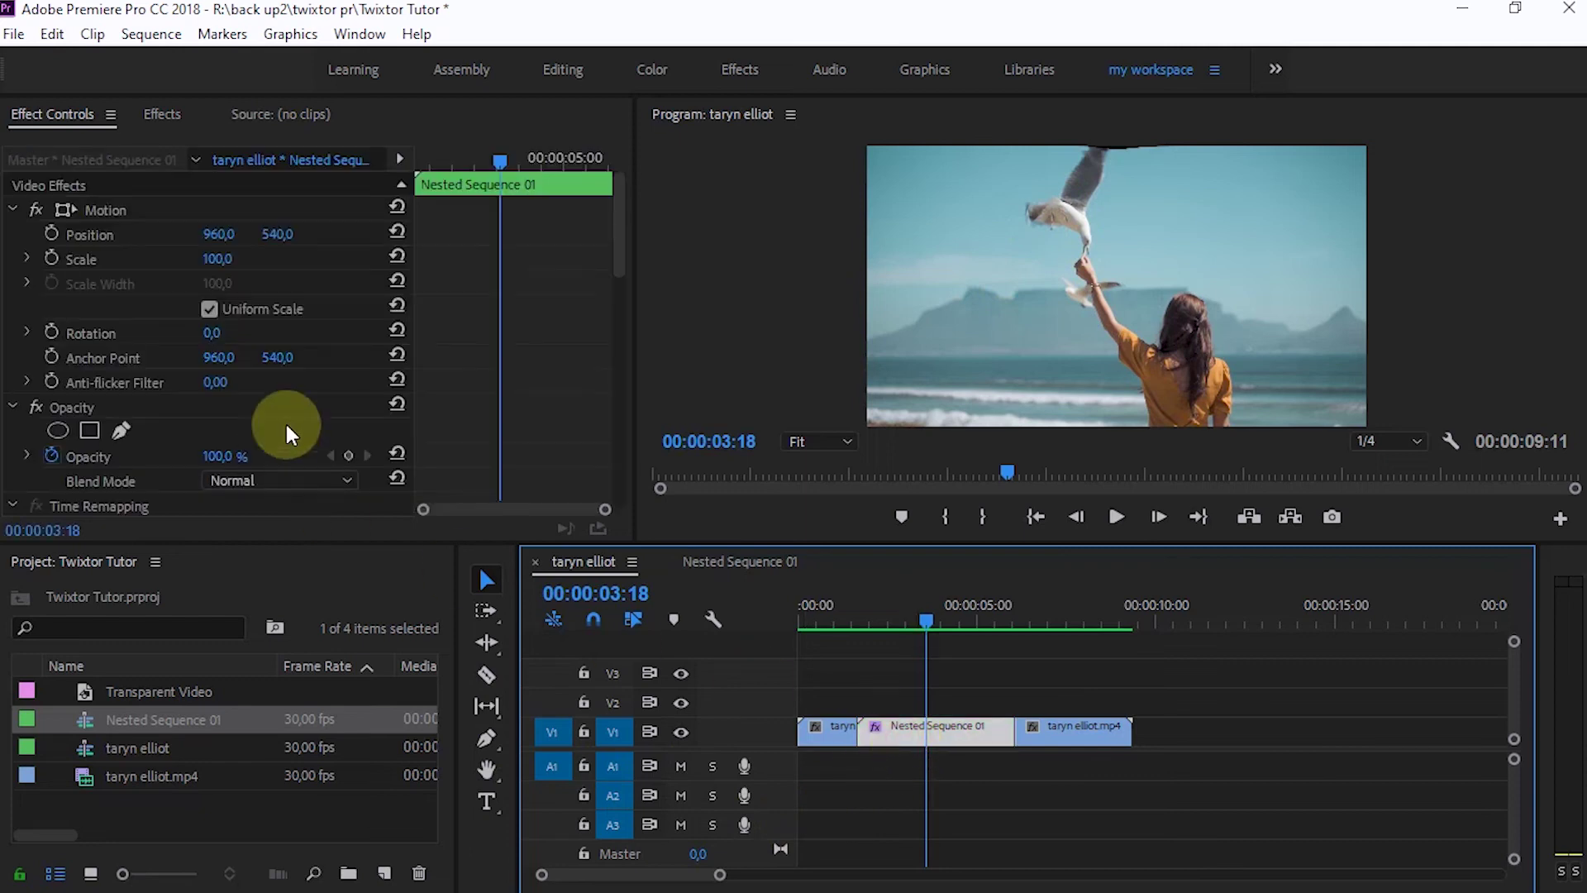
{"action": "left_click_drag", "start_coordinate": [614, 238], "coordinate": [608, 384]}
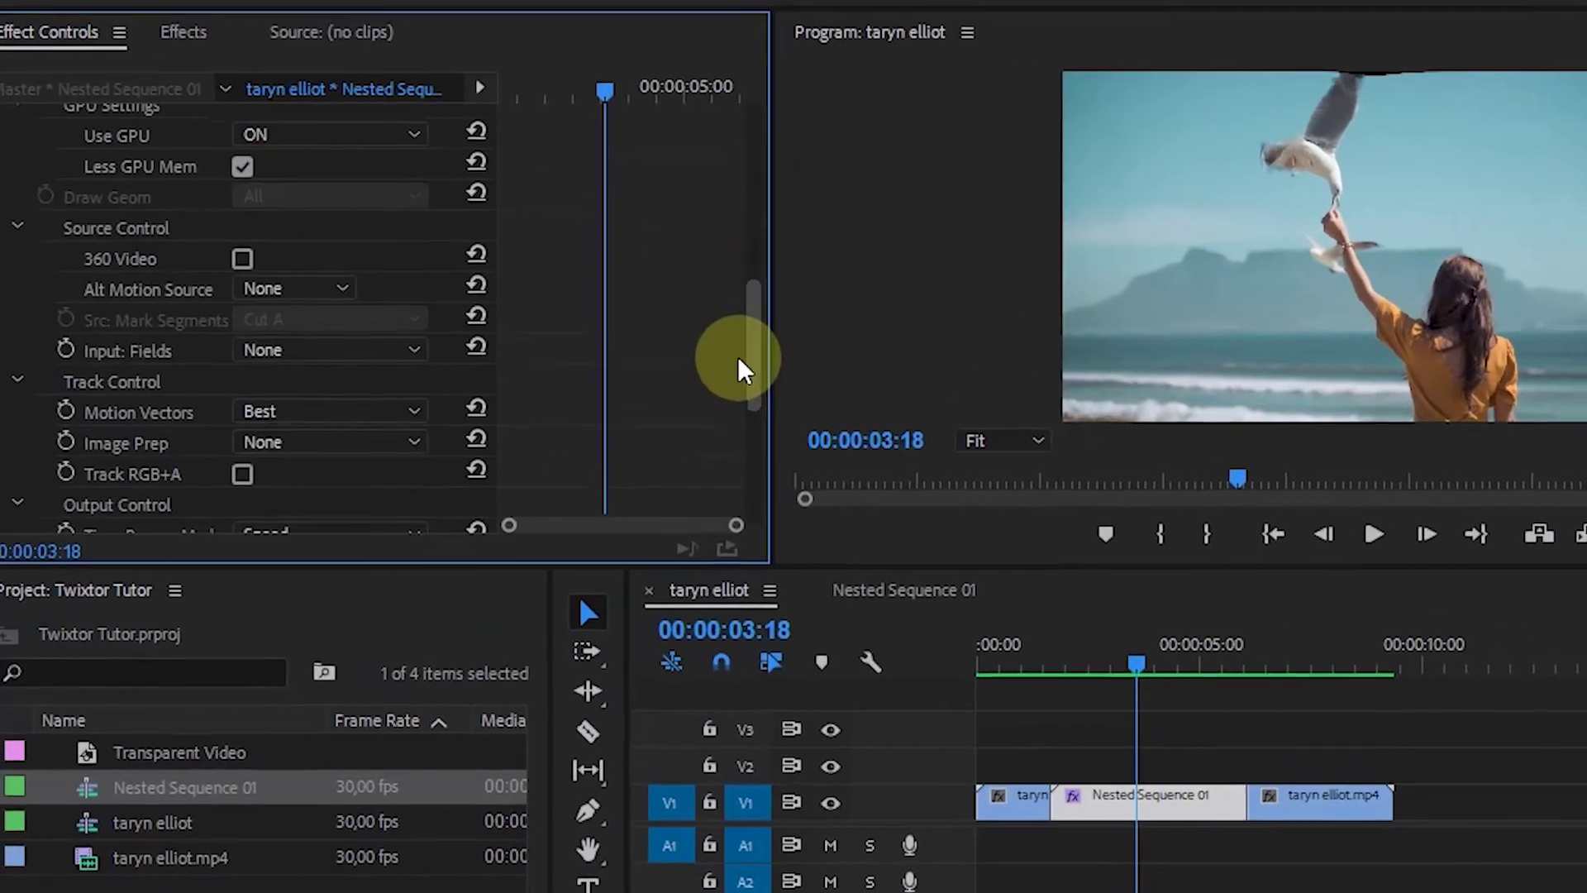
{"action": "left_click_drag", "start_coordinate": [740, 368], "coordinate": [743, 434]}
- Set Twixtor Pro's Warping to Inverse and Frame Interp to Blend on the nested clip
{"action": "left_click", "coordinate": [289, 449]}
{"action": "left_click", "coordinate": [257, 483]}
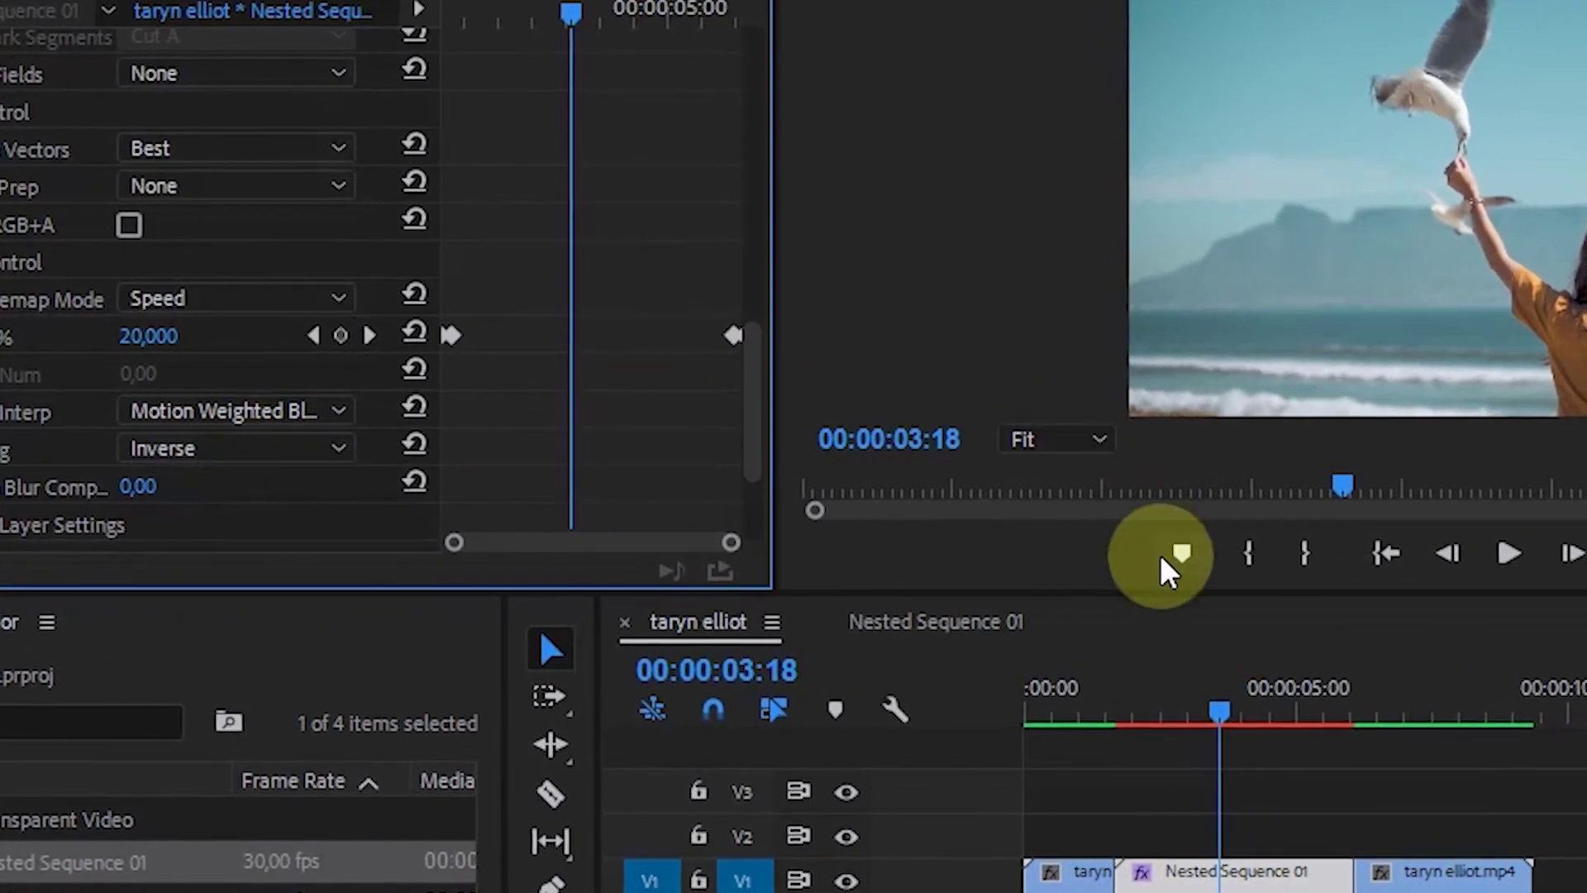
{"action": "left_click", "coordinate": [326, 405]}
{"action": "left_click", "coordinate": [302, 482]}
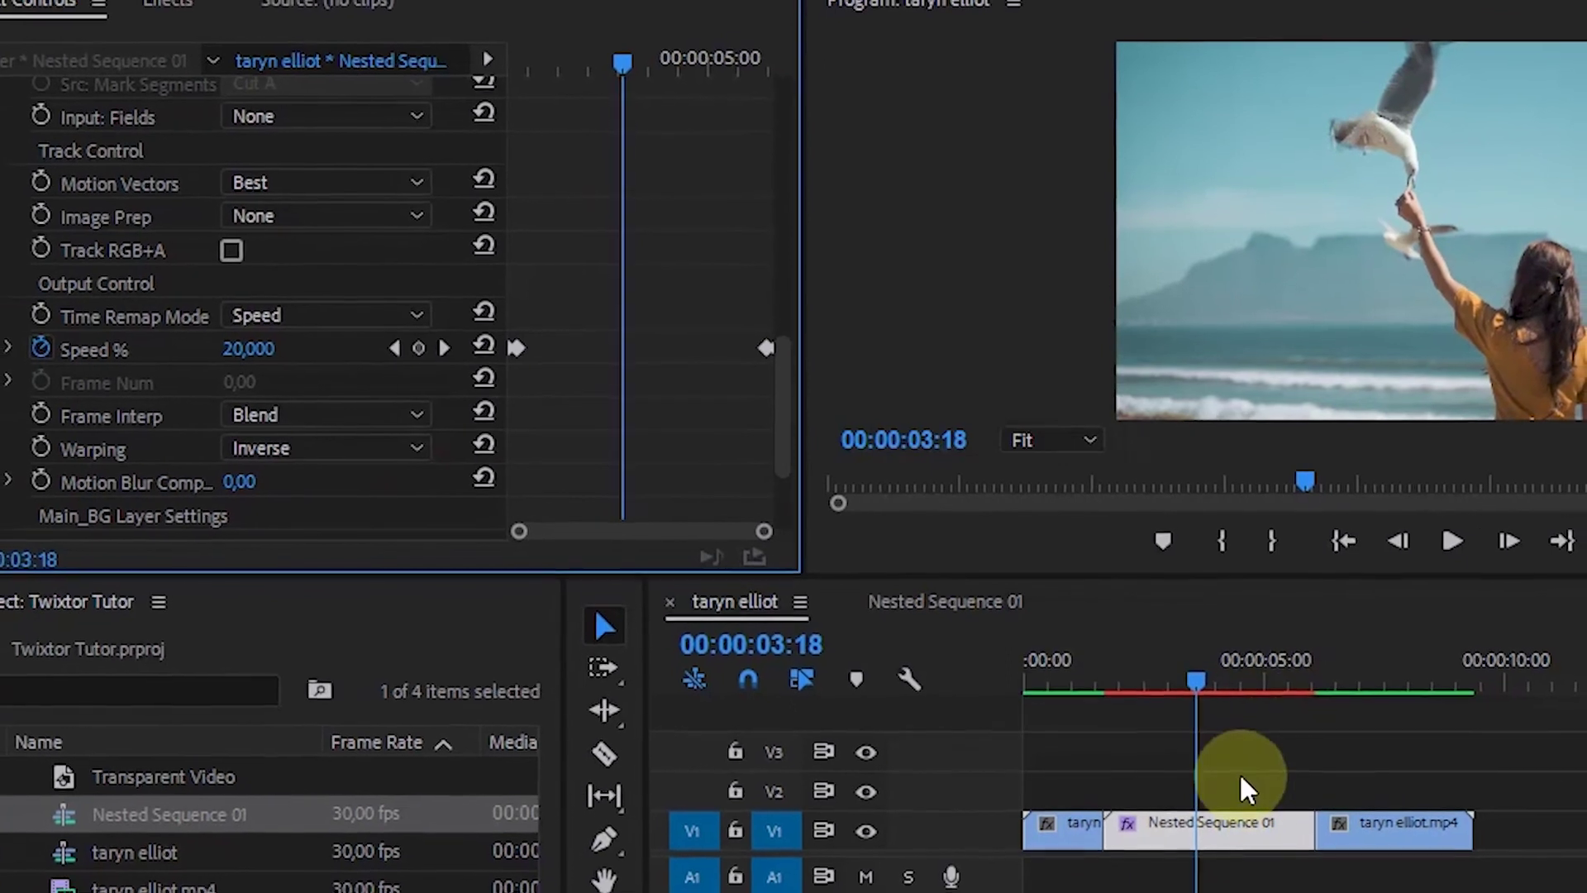
- Save the project and scrub from 00:00:03:20 through the slowed section to review it
{"action": "key", "text": "ctrl+s"}
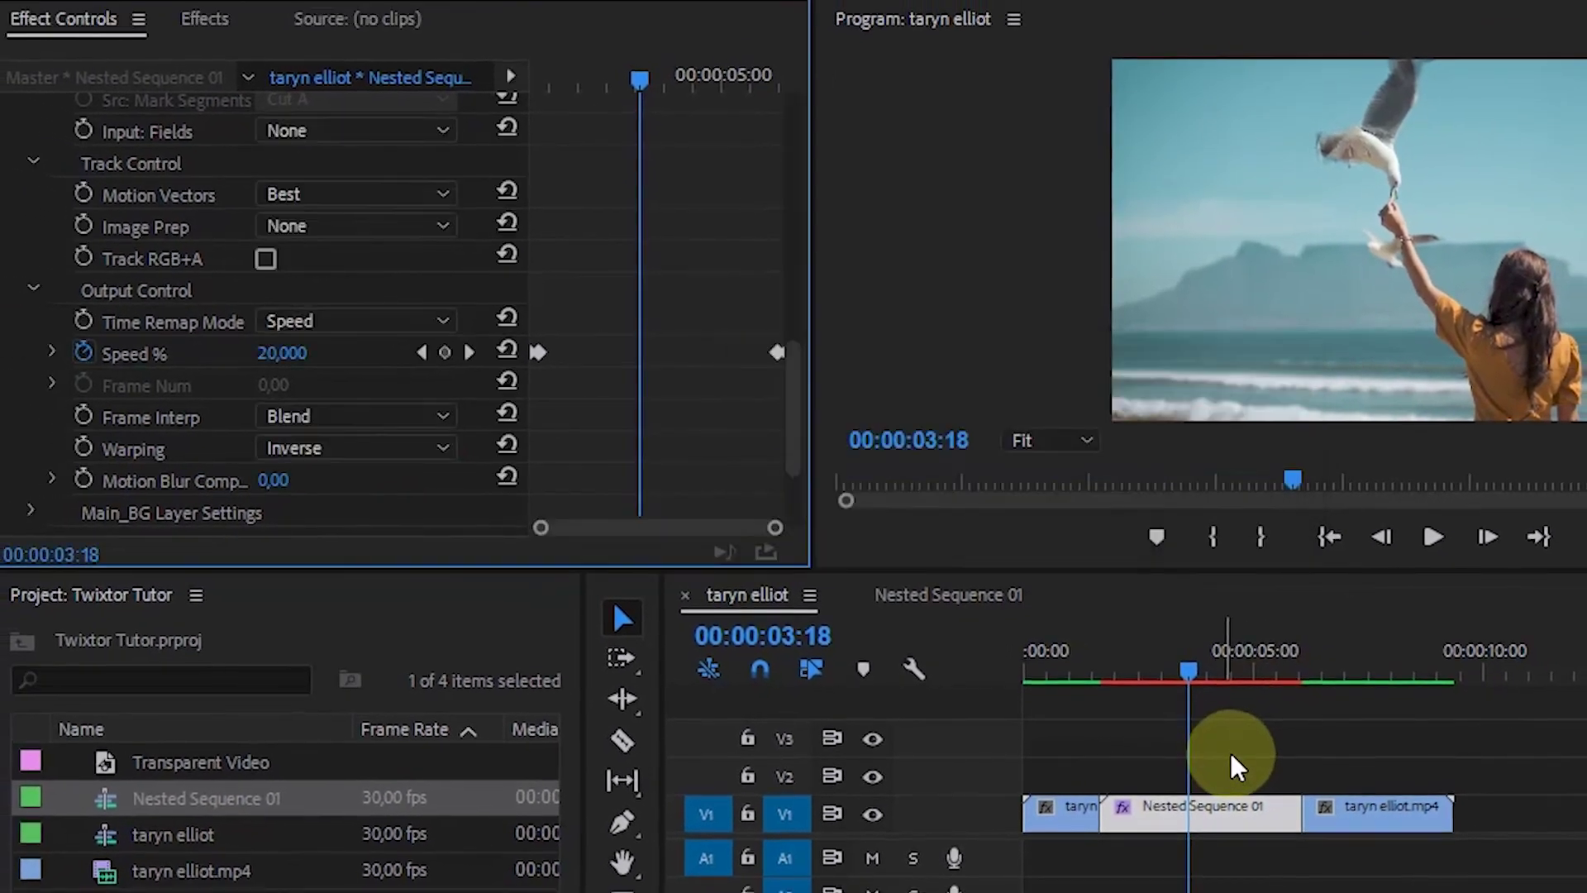
{"action": "left_click", "coordinate": [1202, 661]}
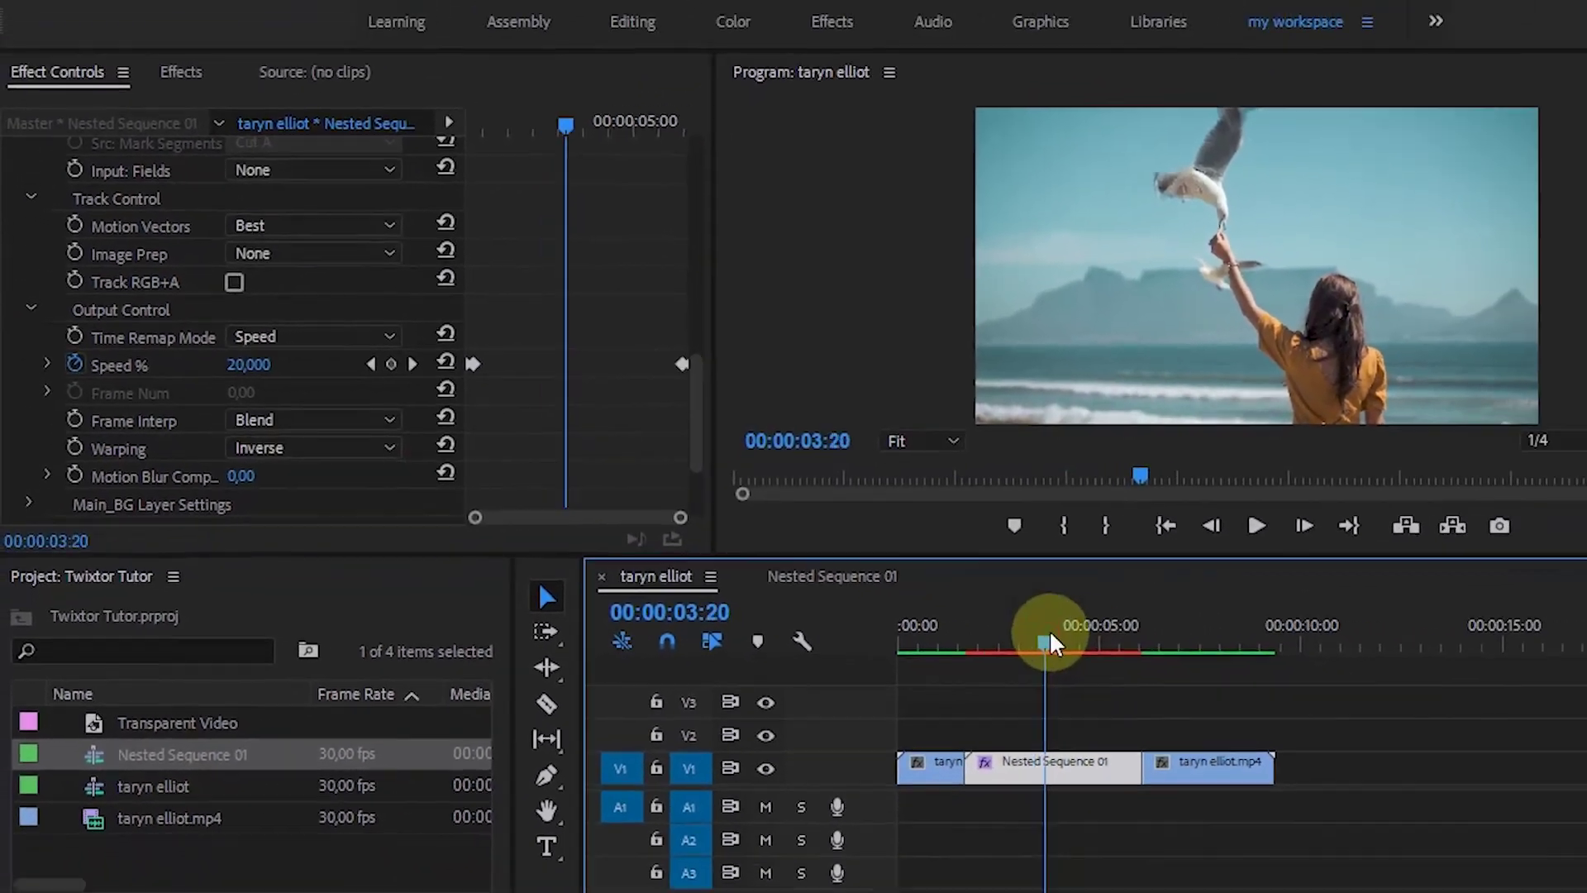
{"action": "mouse_move", "coordinate": [1049, 628]}
{"action": "left_mouse_down"}
{"action": "mouse_move", "coordinate": [1079, 630]}
{"action": "mouse_move", "coordinate": [1062, 626]}
{"action": "left_mouse_up"}
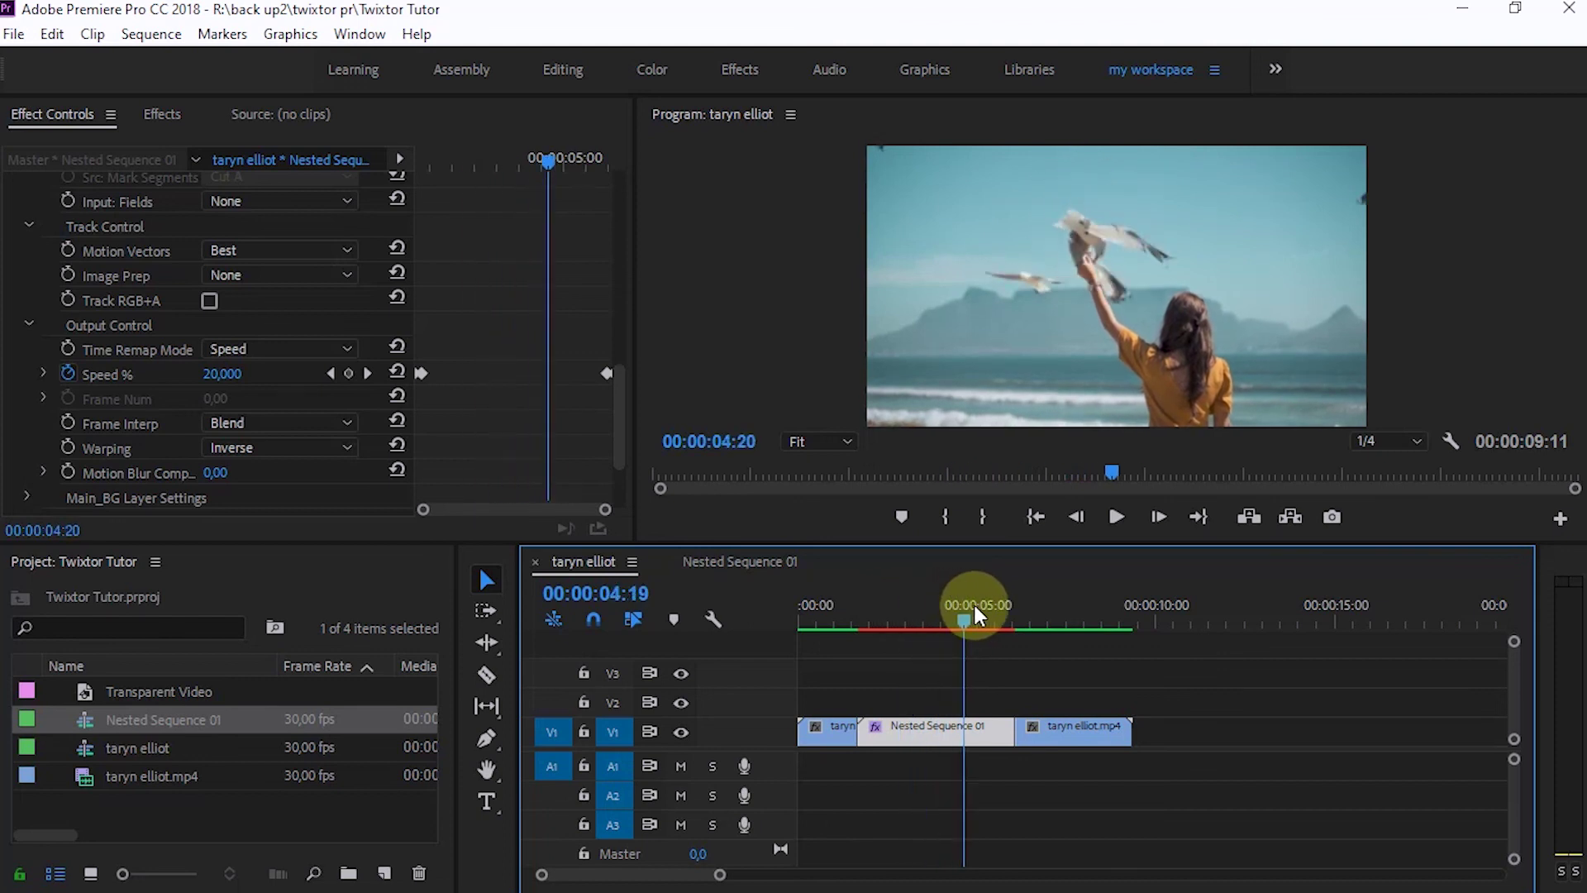